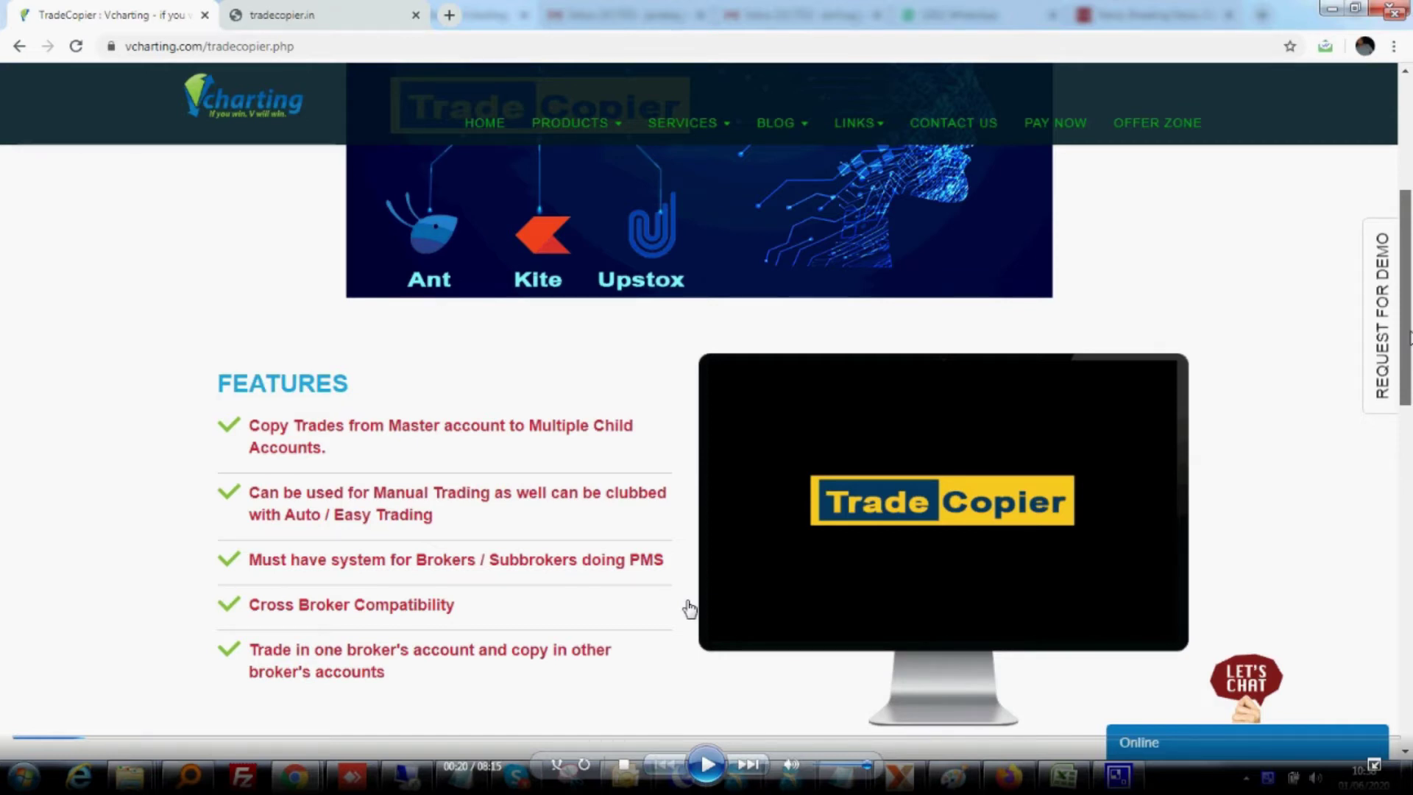
- Scroll the TradeCopier product page to show the three pricing plans, Trade Copier through Auto Trader with VPS
{"action": "scroll", "coordinate": [1169, 561], "scroll_direction": "down", "scroll_amount": 9}
{"action": "scroll", "coordinate": [1170, 561], "scroll_direction": "up", "scroll_amount": 1}
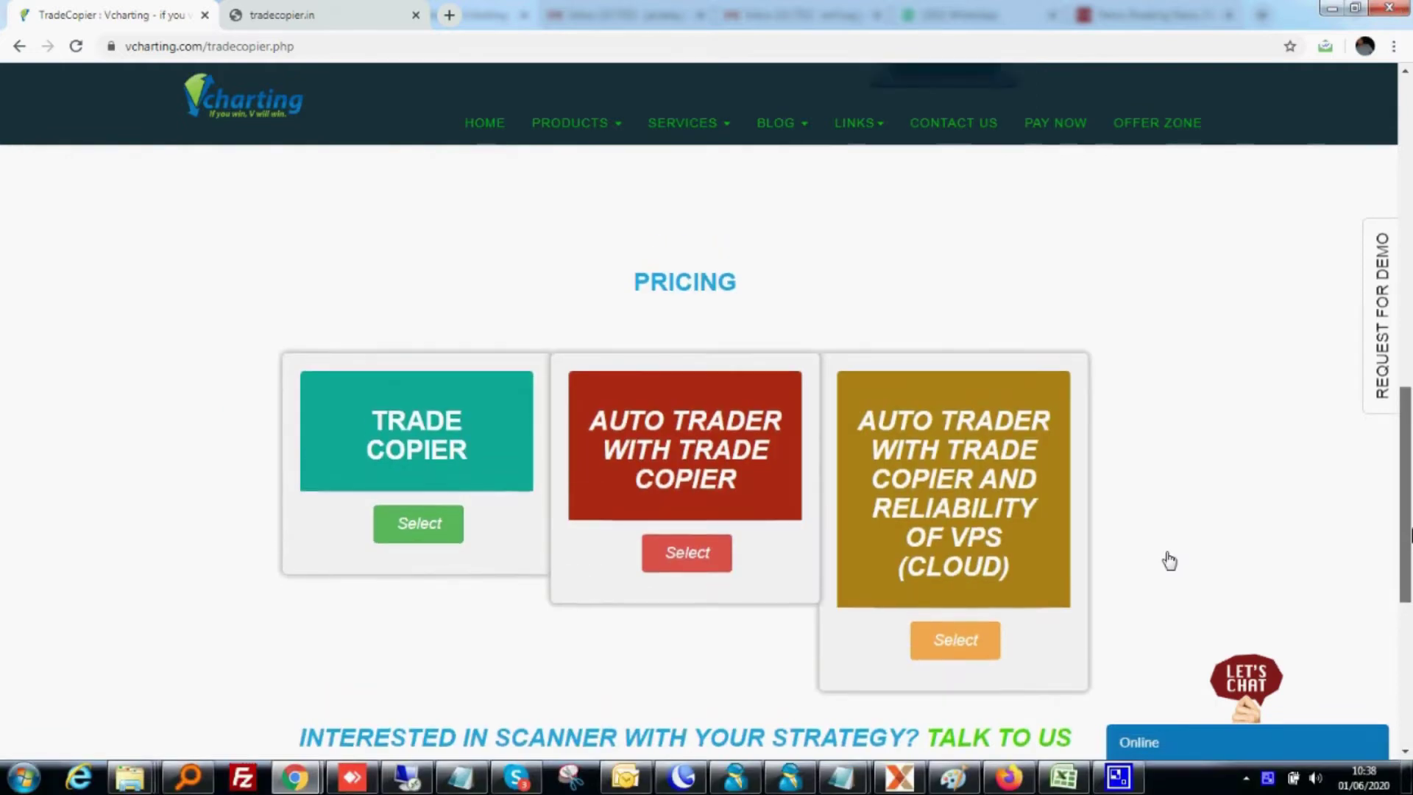
- Log in to tradecopier.in with the saved email and the account password to reach the empty admin dashboard
{"action": "left_click", "coordinate": [351, 11]}
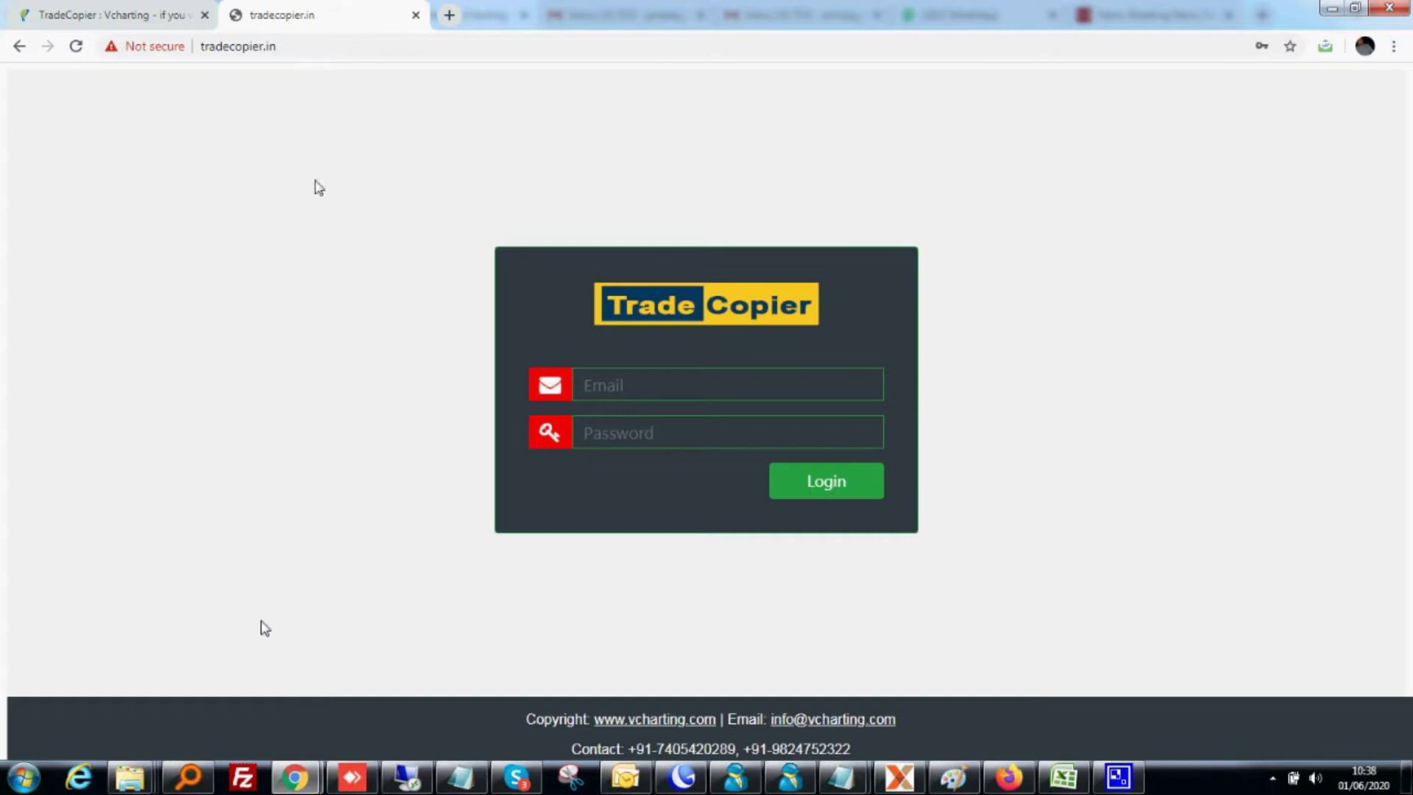
{"action": "left_click", "coordinate": [726, 389]}
{"action": "key", "text": "Down"}
{"action": "key", "text": "Tab"}
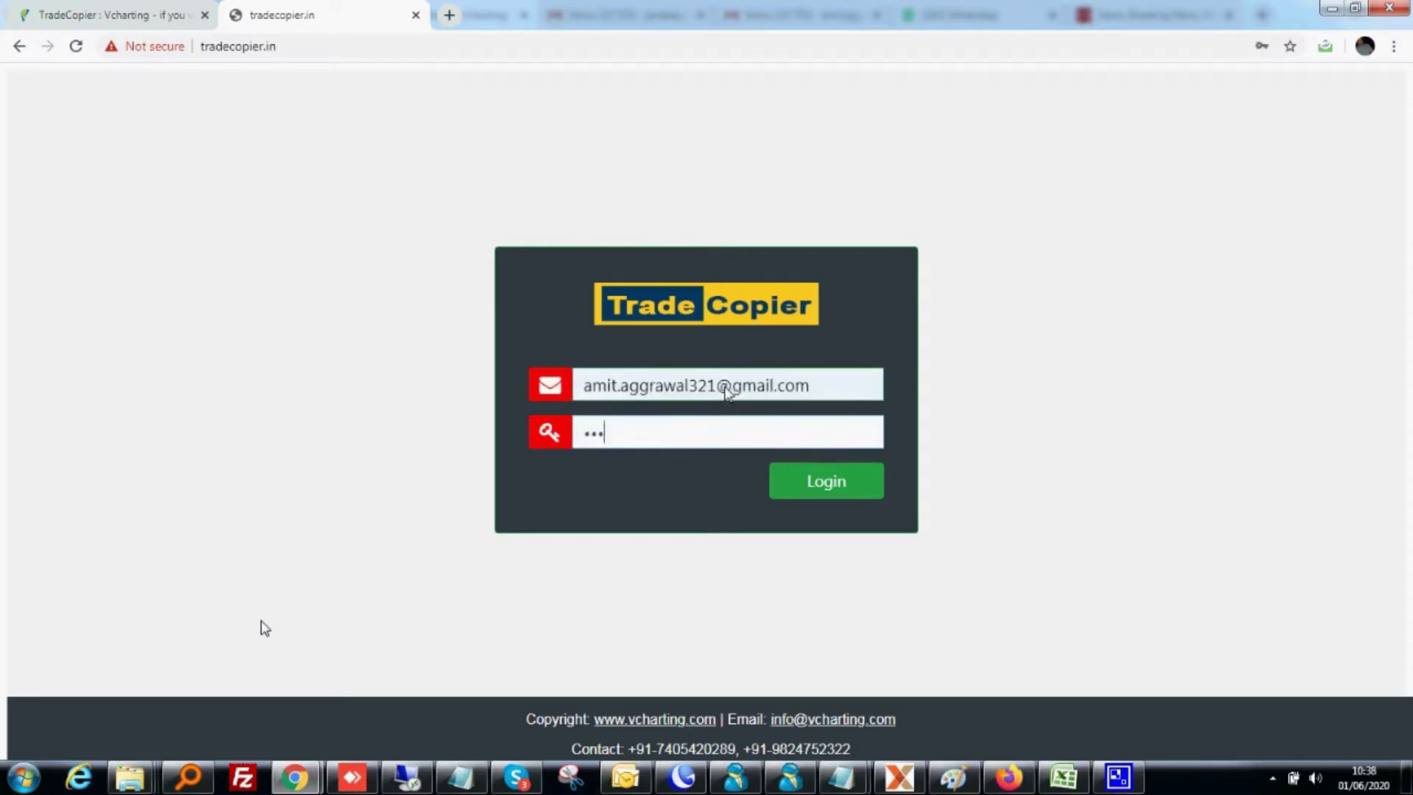
{"action": "key", "text": "Return"}
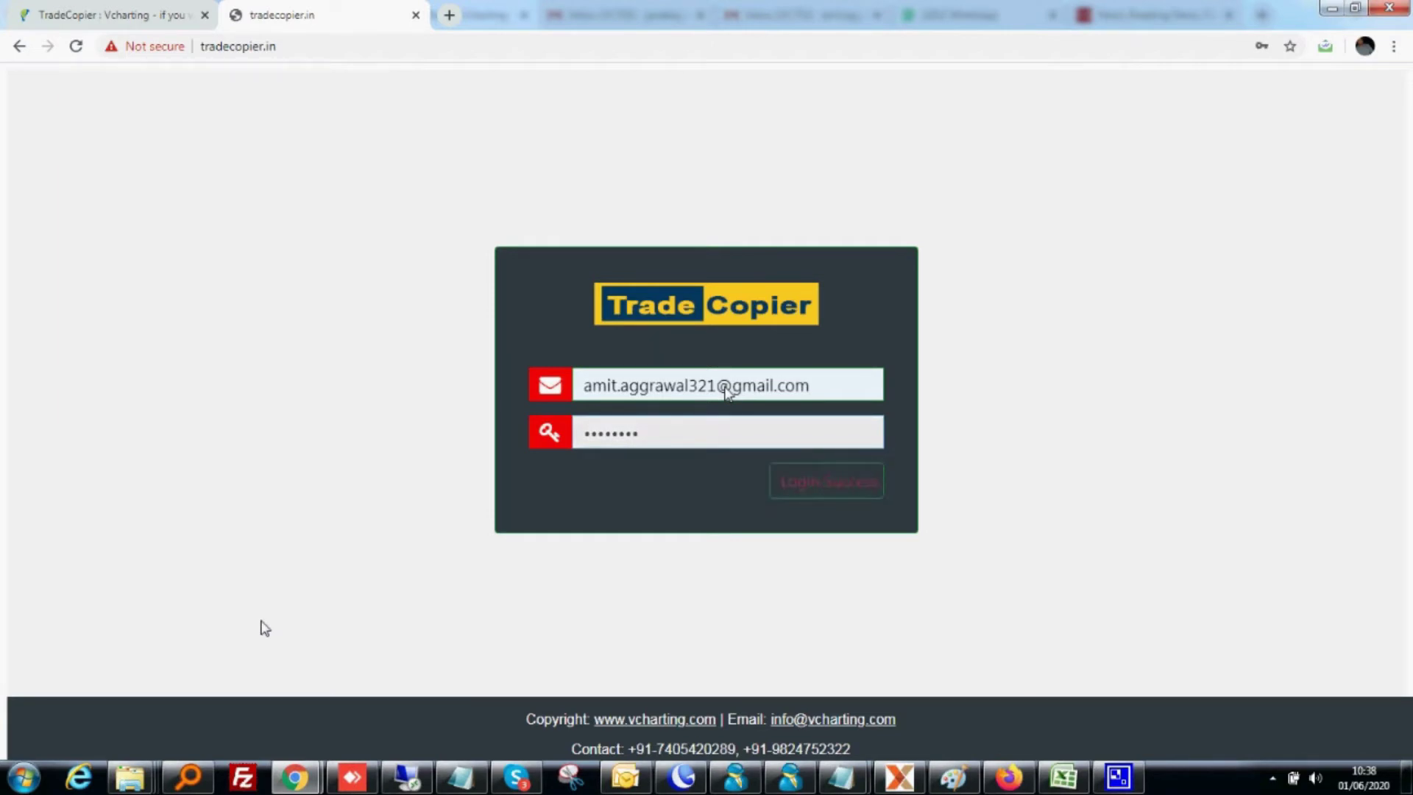
{"action": "left_click", "coordinate": [706, 767]}
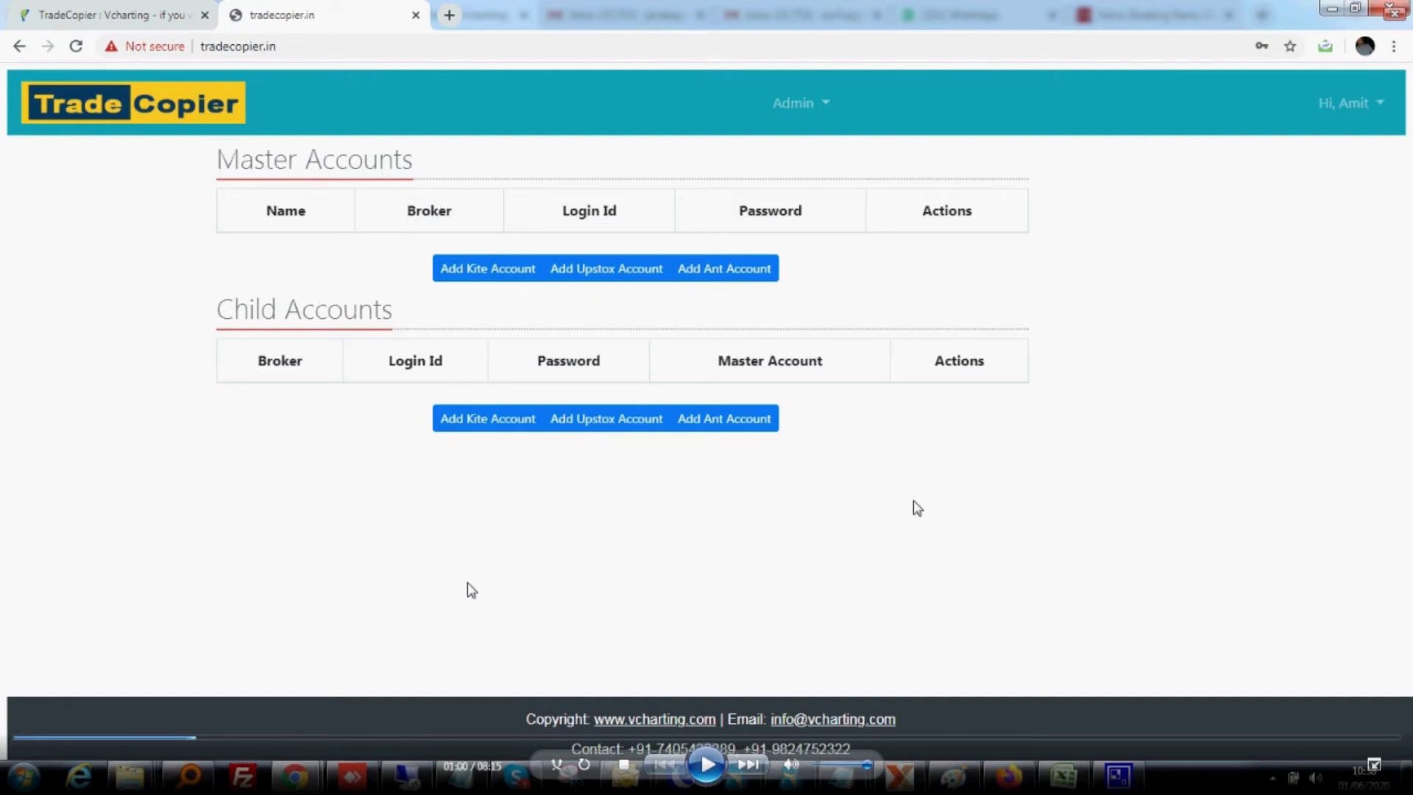
- Add the Ant master account 'antmaster' and link Kite, Upstox and Ant child accounts to it
{"action": "left_click", "coordinate": [706, 764]}
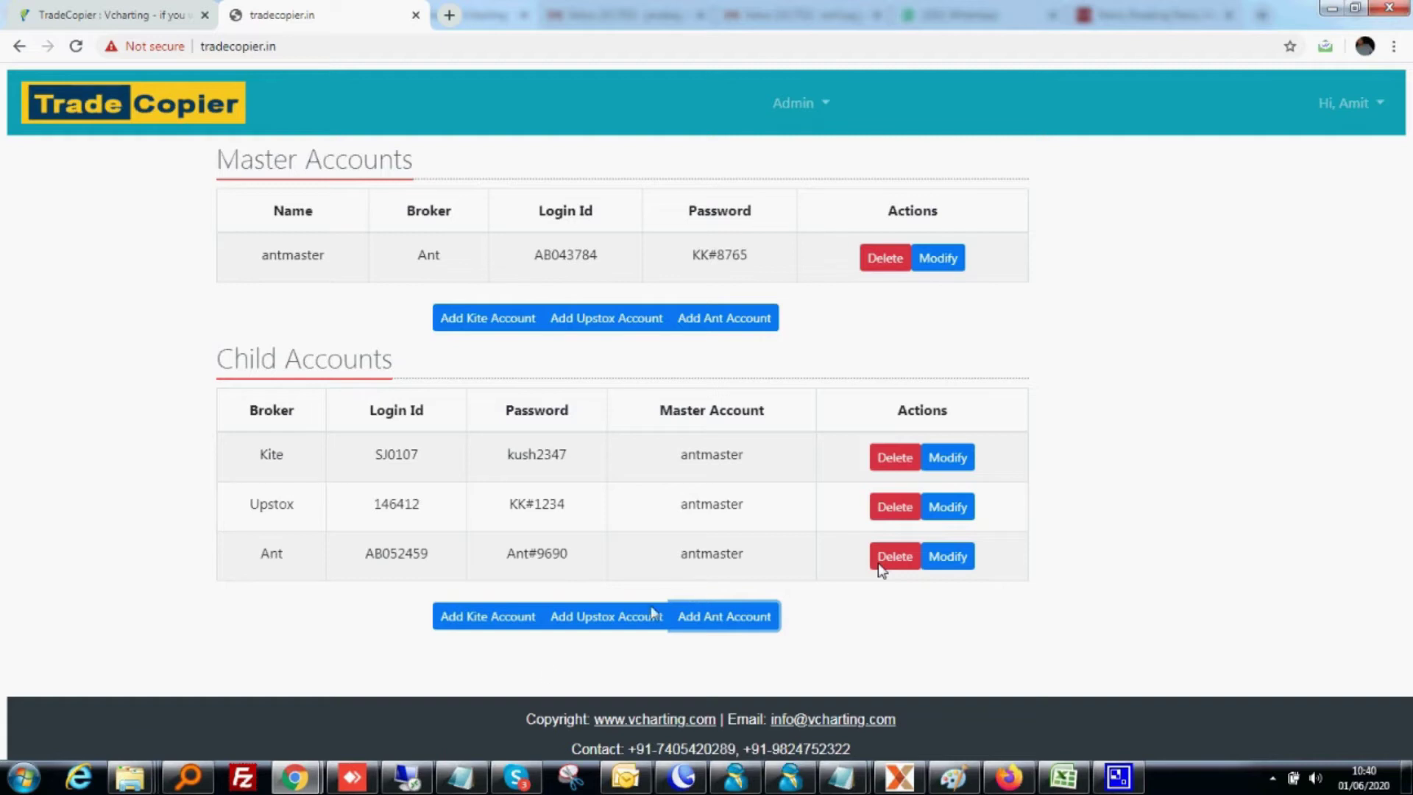
{"action": "mouse_move", "coordinate": [657, 733]}
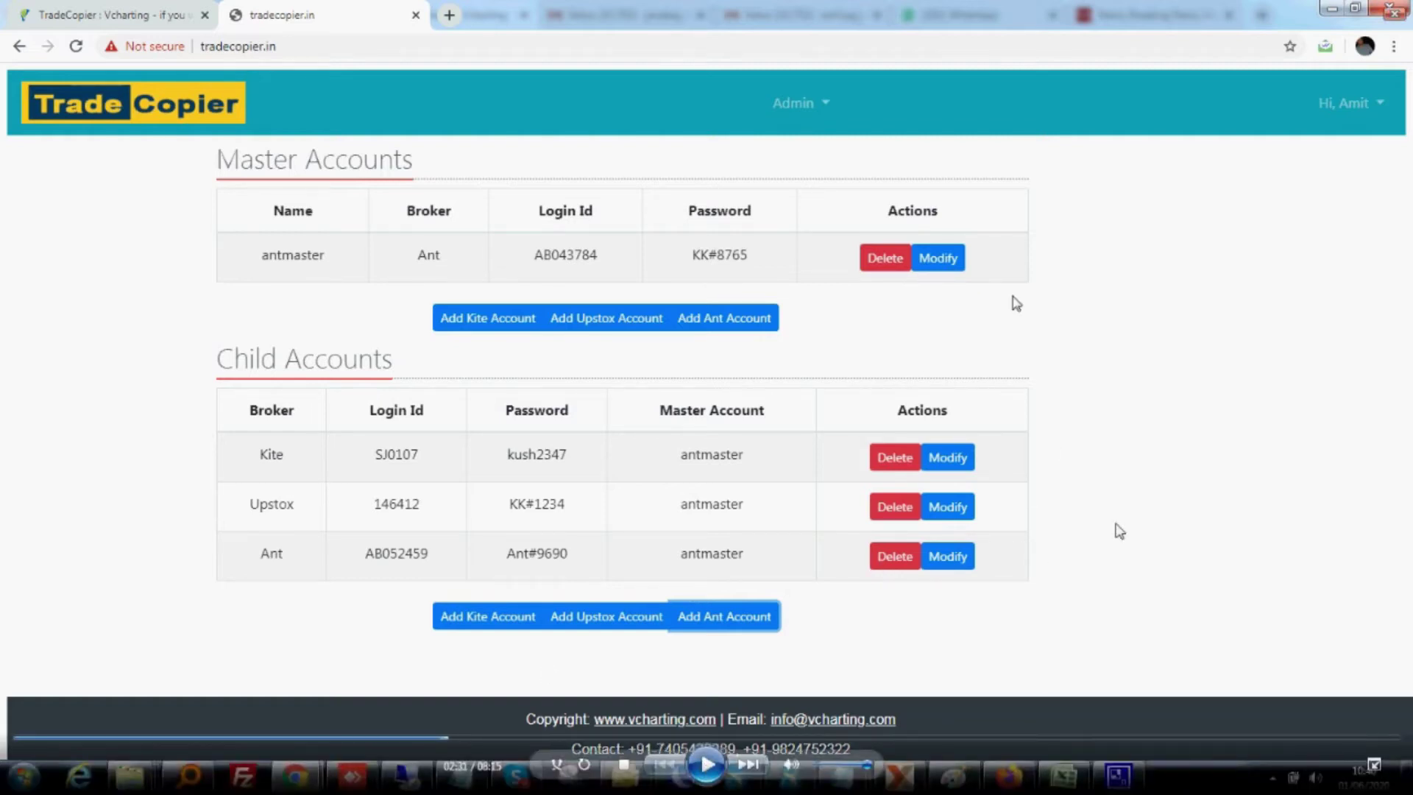
- Sign in to Ant Web at ant.aliceblueonline.com with the master client ID and password, reaching the security questions
{"action": "left_click", "coordinate": [1205, 593]}
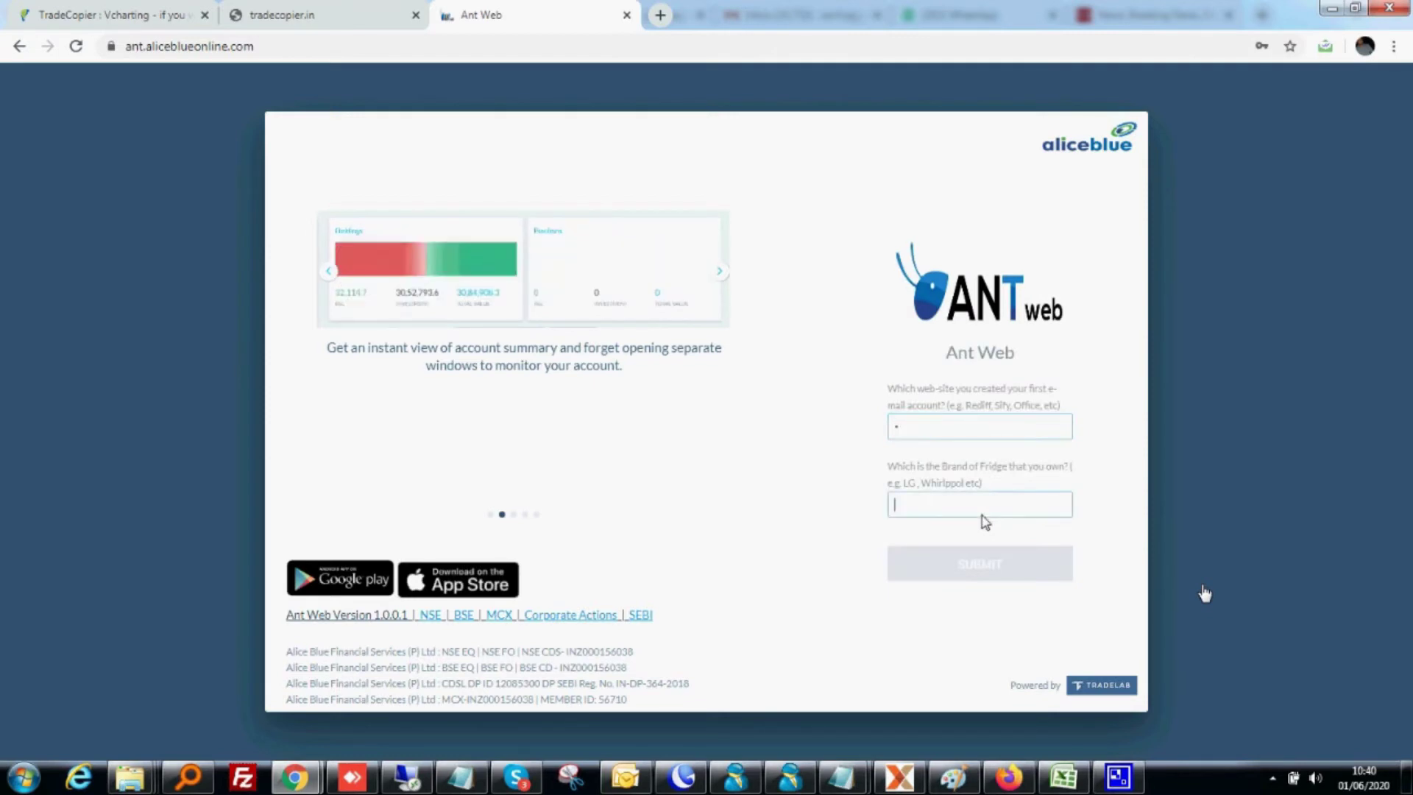
- Answer the fridge-brand security question to reach the master account's Ant Web dashboard
{"action": "left_click", "coordinate": [982, 515]}
{"action": "type", "text": "a"}
{"action": "left_click", "coordinate": [986, 564]}
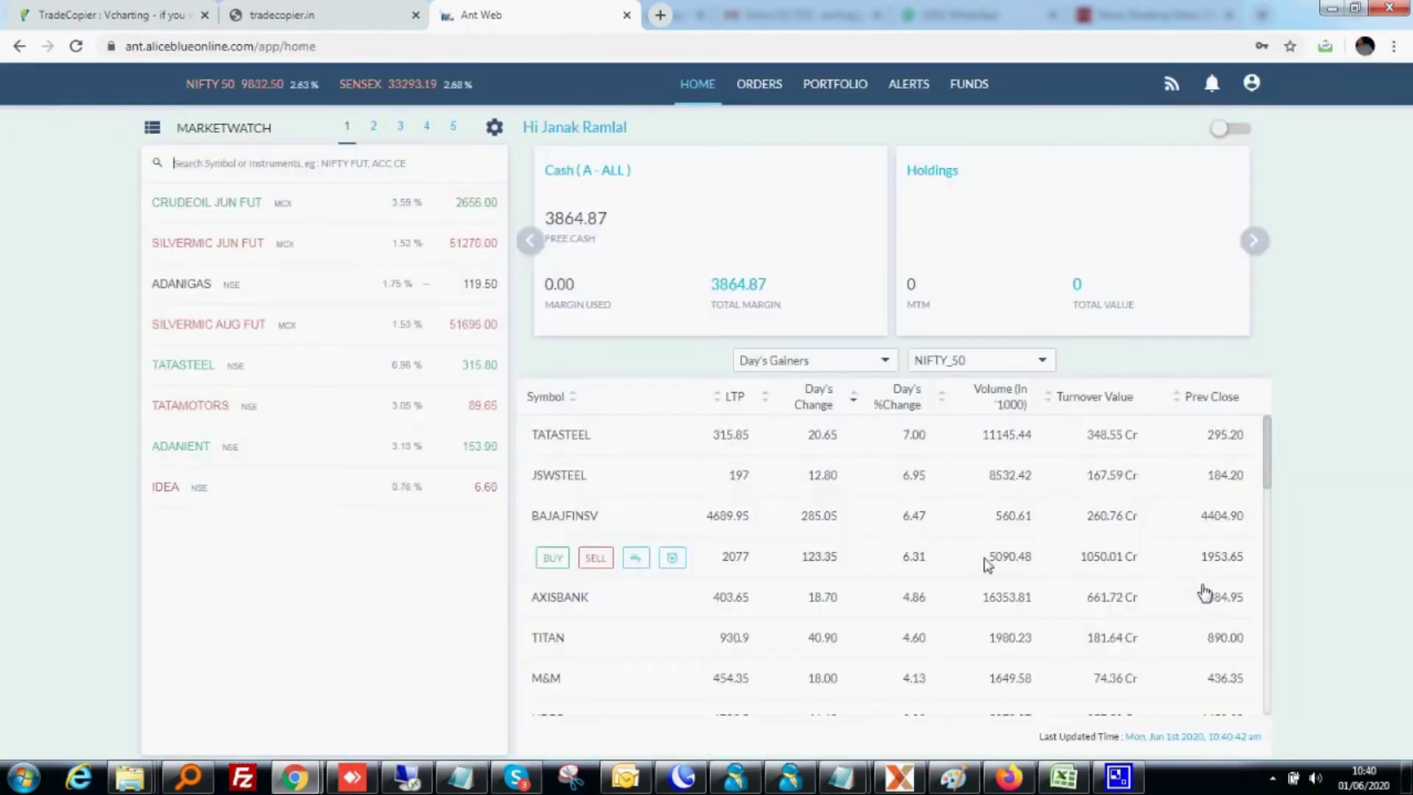
- Load ant.aliceblueonline.com in the Firefox tab that held the TradeCopier login
{"action": "left_click", "coordinate": [1010, 778]}
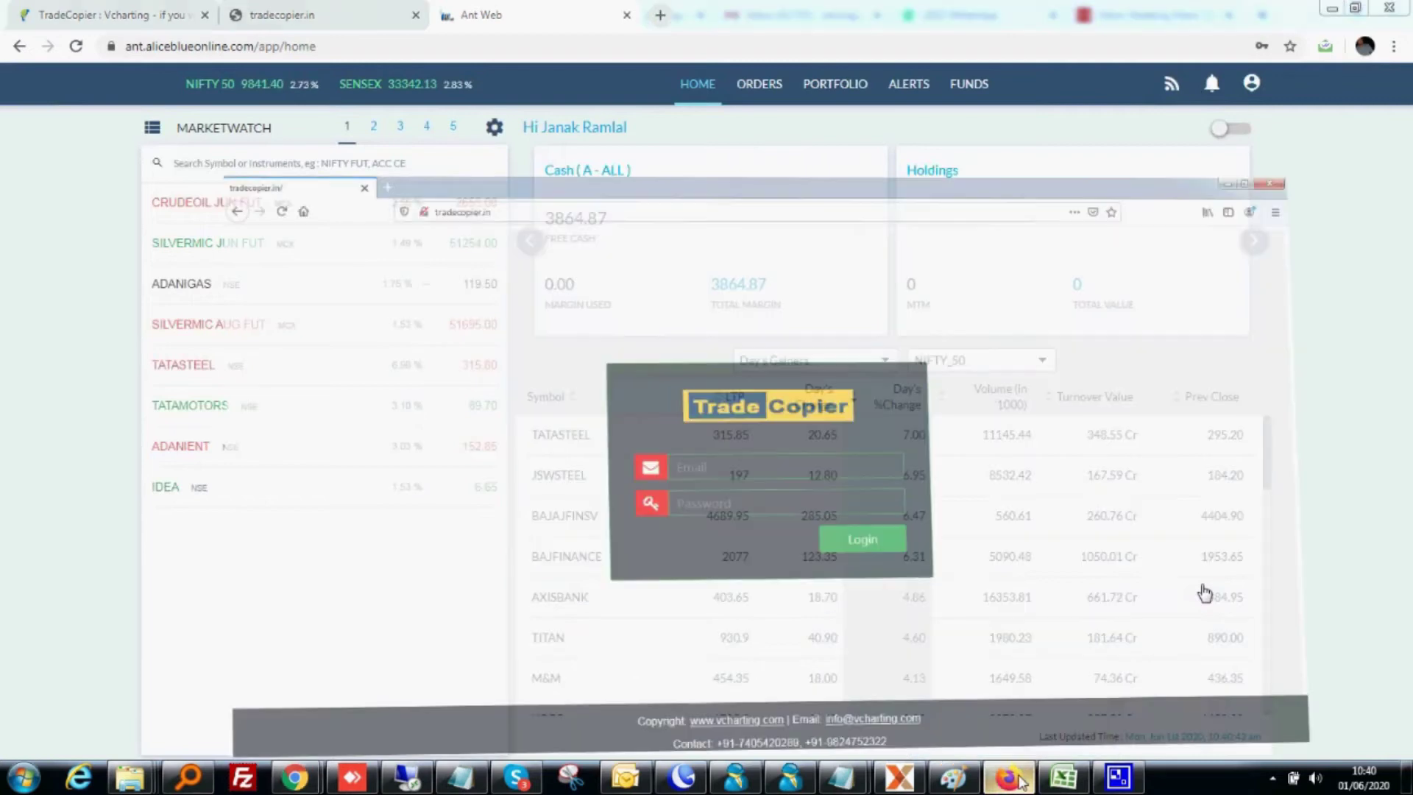
{"action": "left_click", "coordinate": [415, 53]}
{"action": "type", "text": "ant.a"}
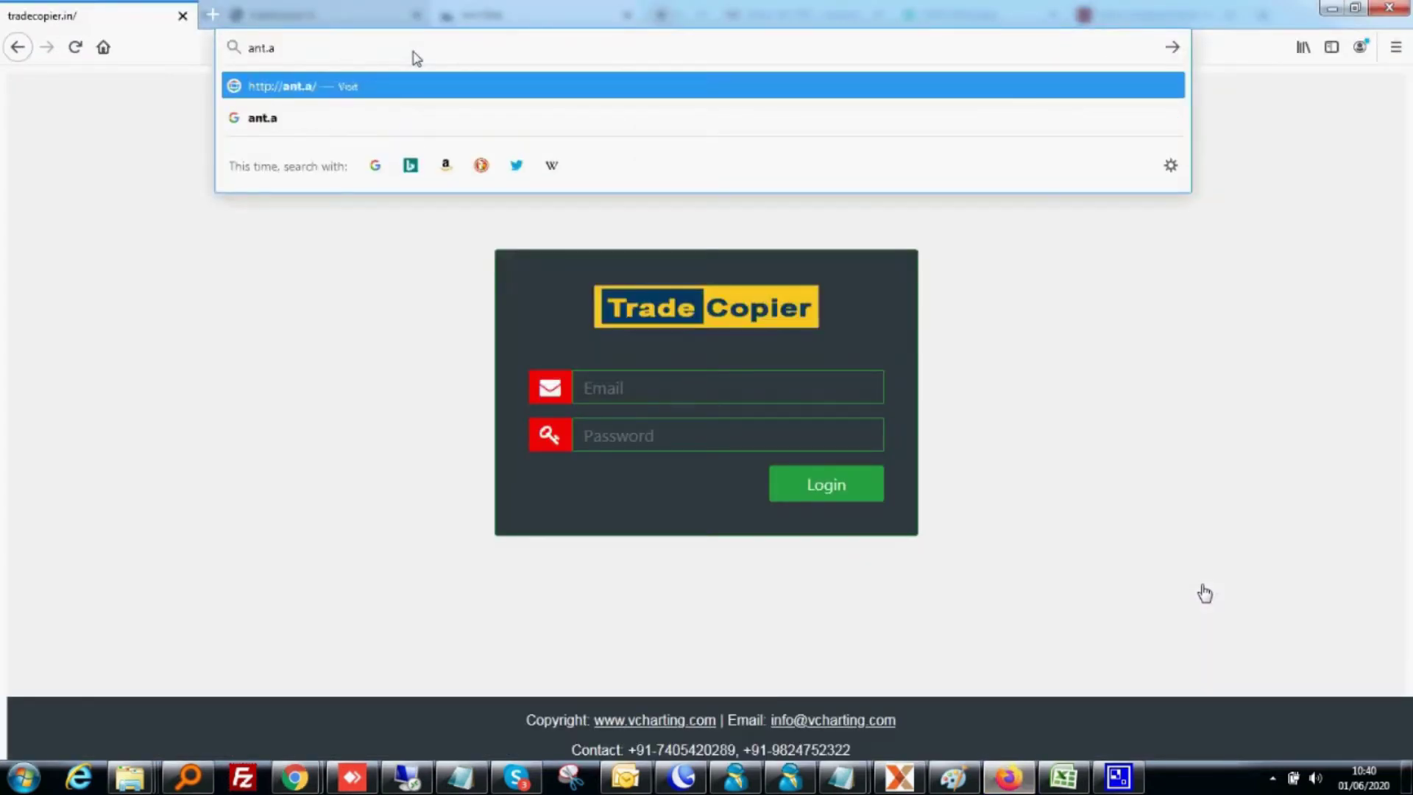
{"action": "type", "text": "liceblueonline.com"}
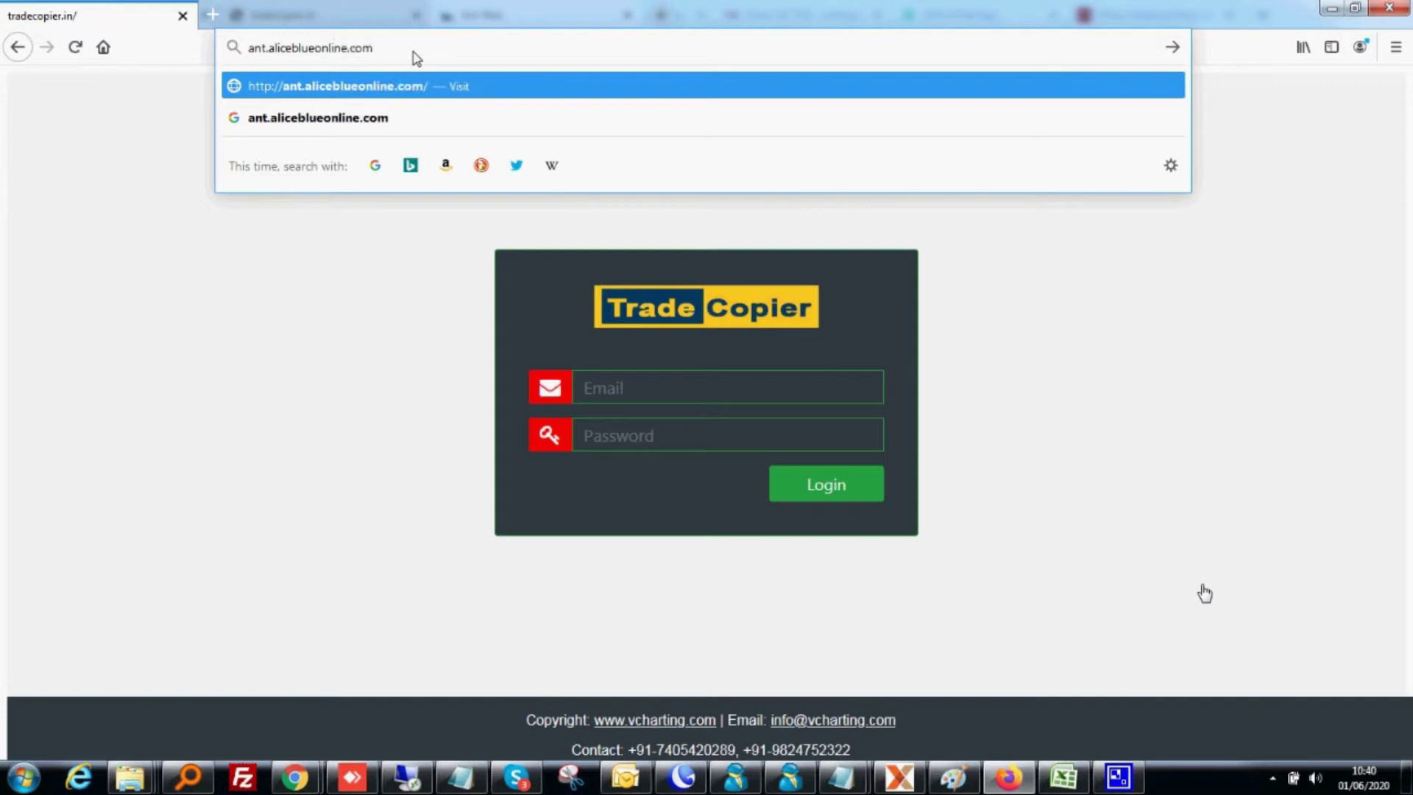
{"action": "key", "text": "Return"}
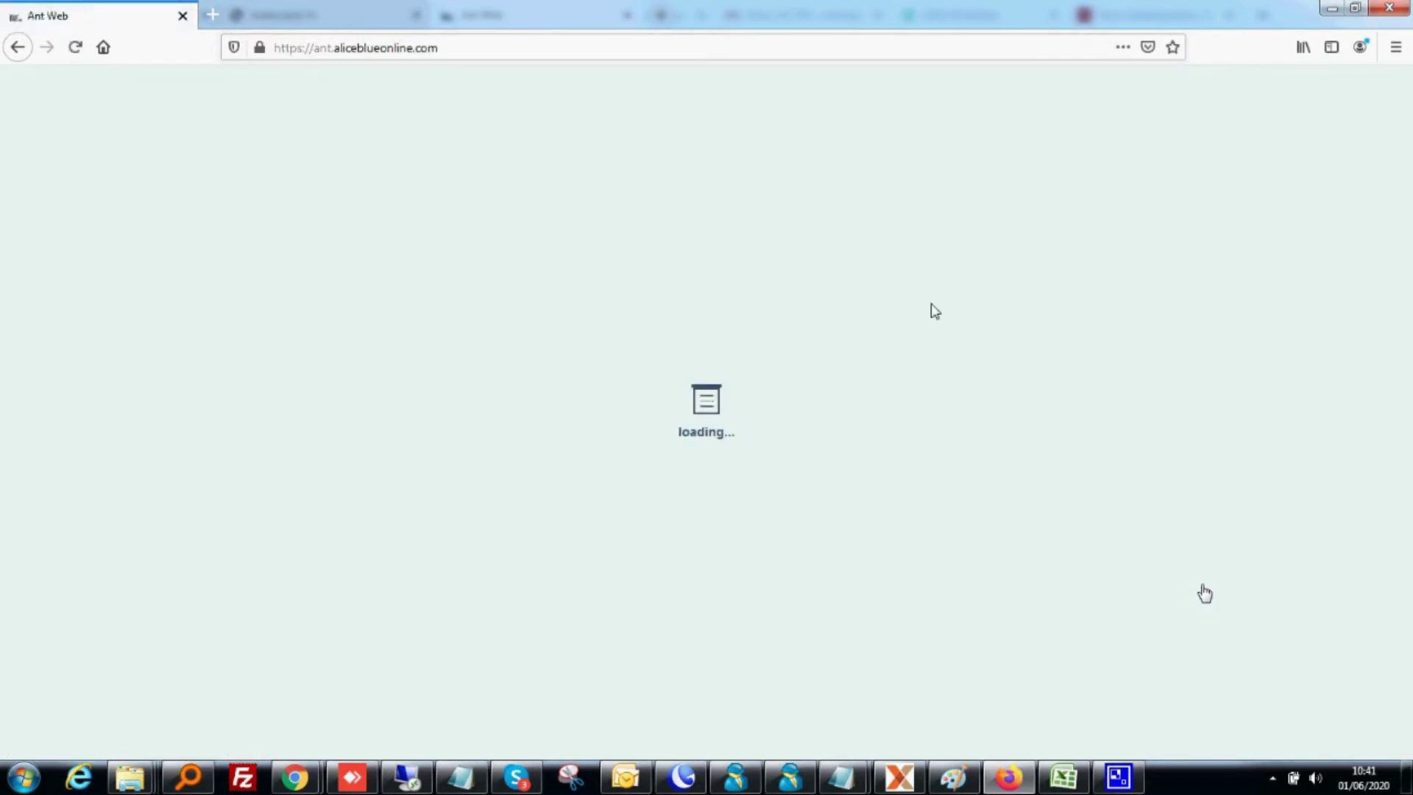
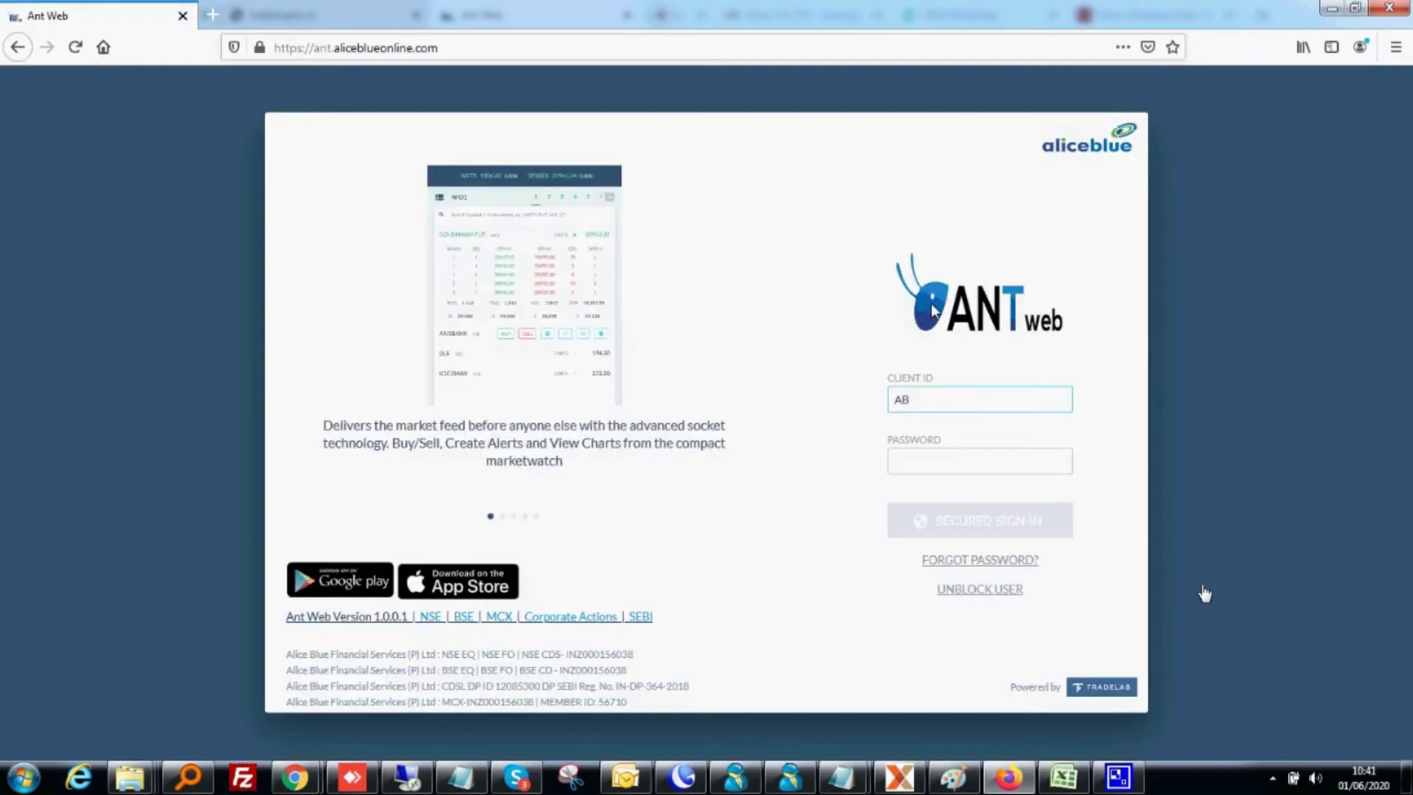
- Sign in to the child Ant account with its client ID and password, declining to save the login
{"action": "key", "text": "Tab"}
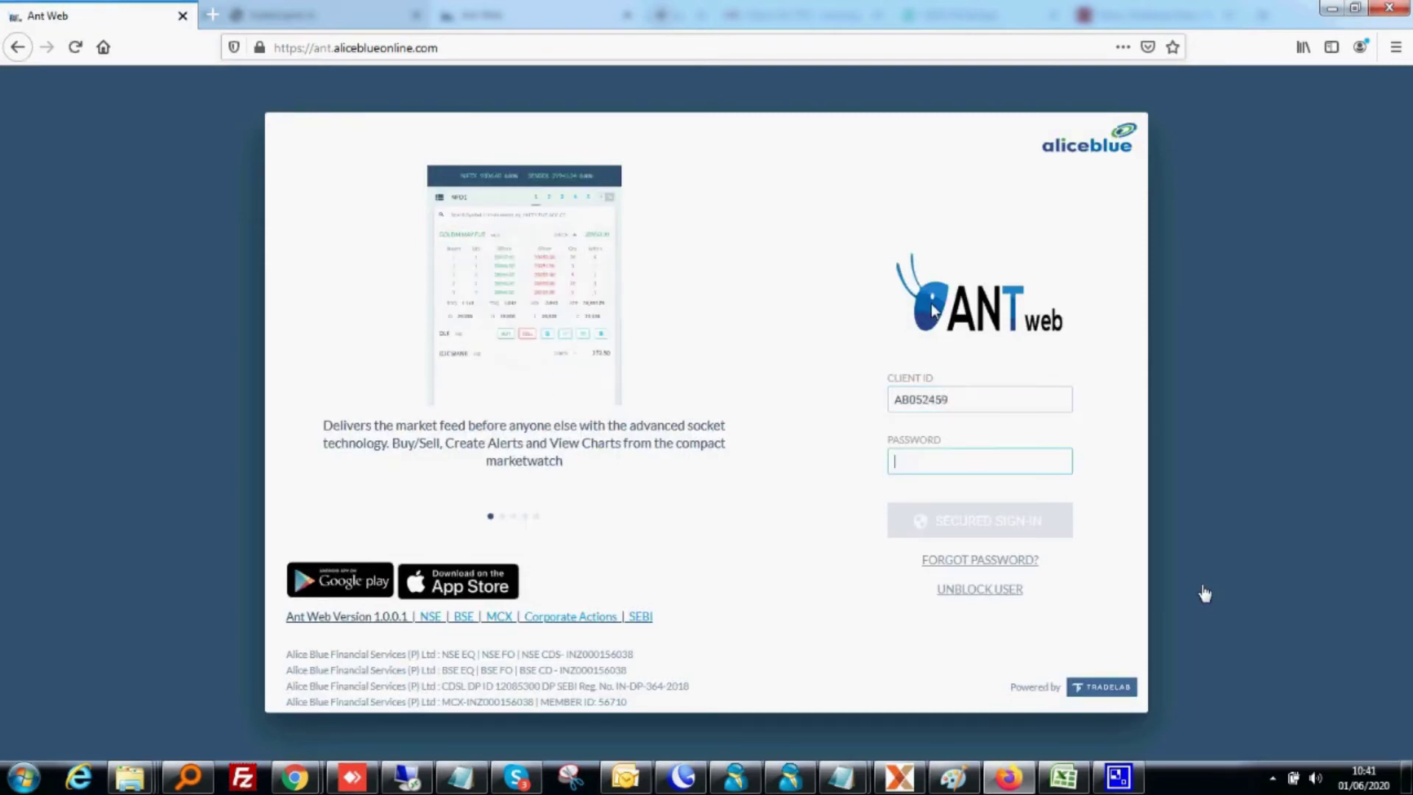
{"action": "type", "text": "•••"}
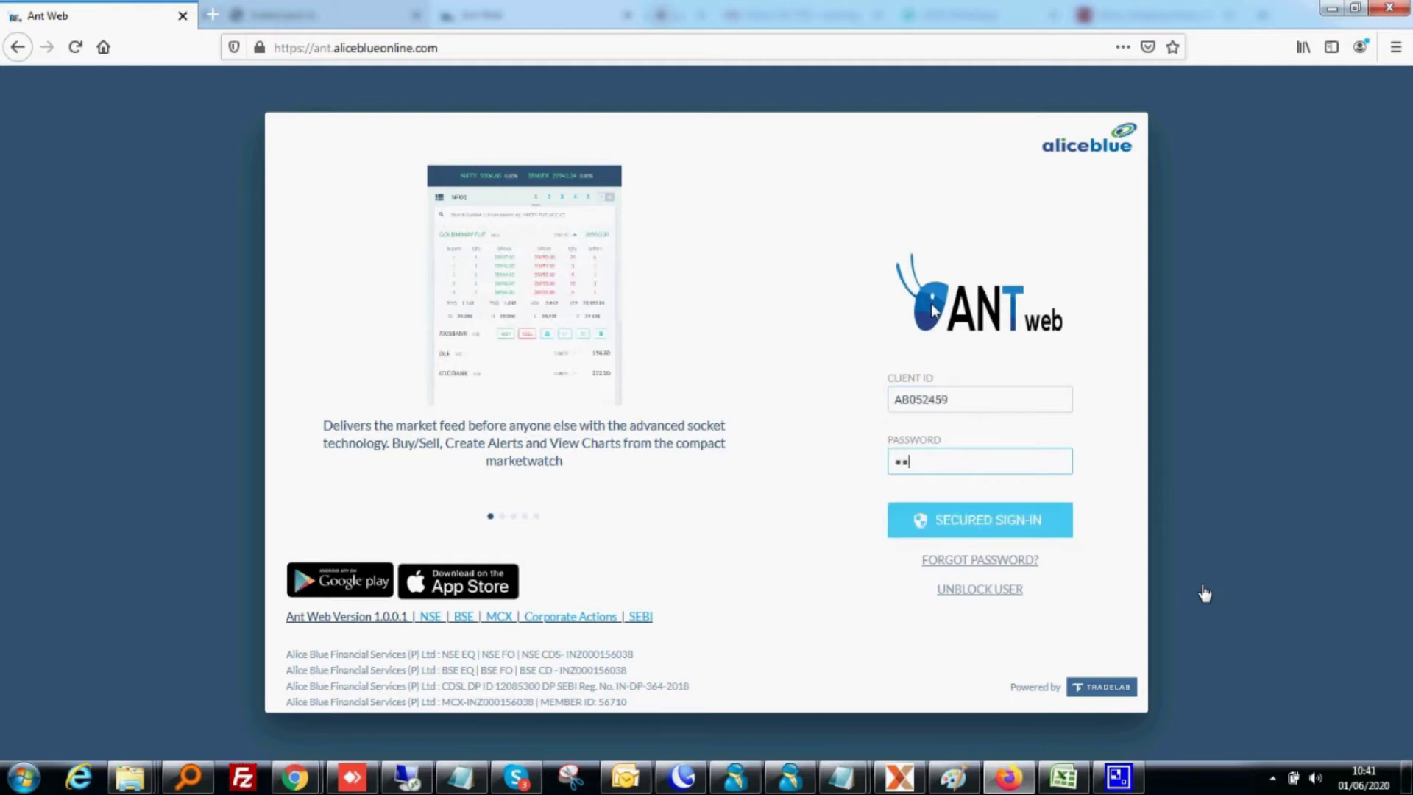
{"action": "type", "text": "•••••"}
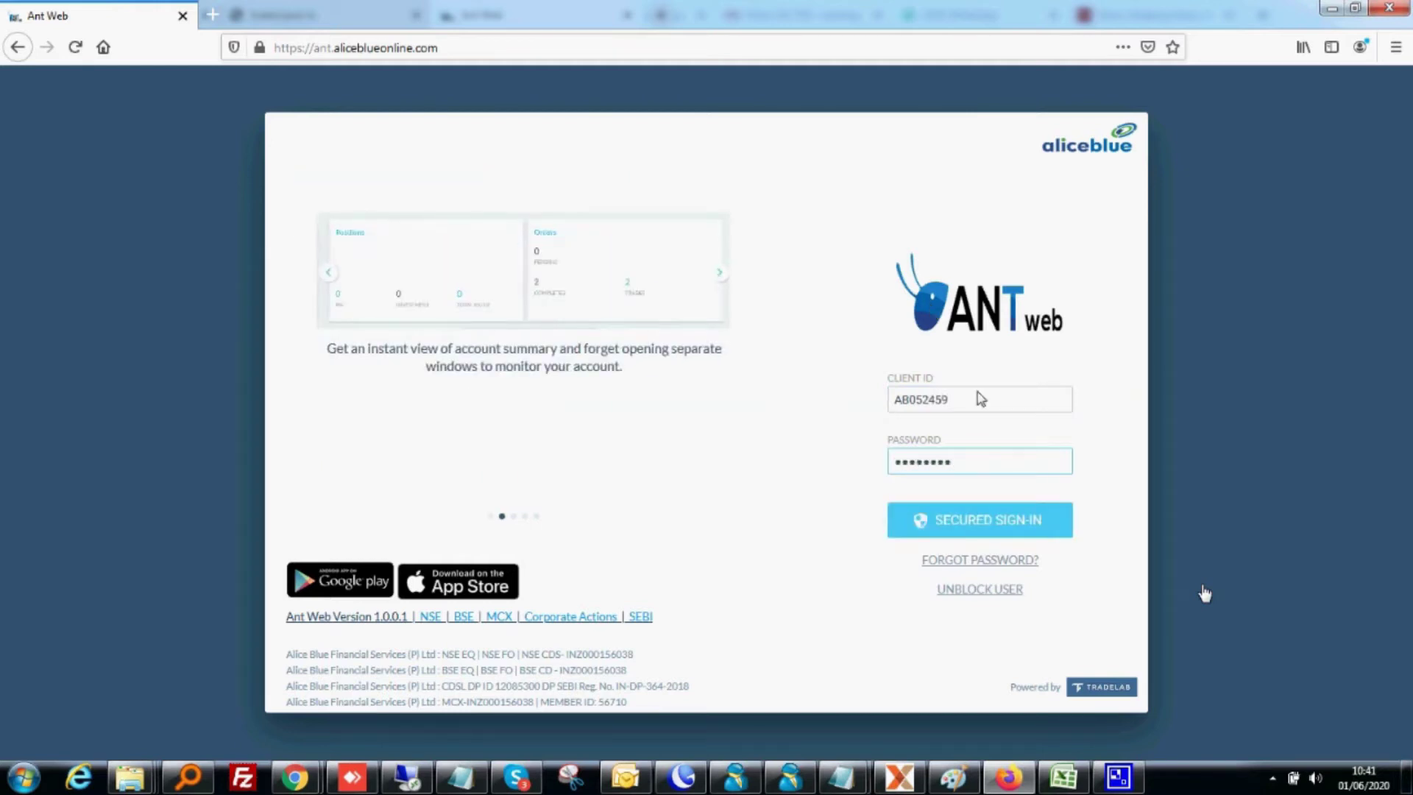
{"action": "left_click", "coordinate": [983, 511]}
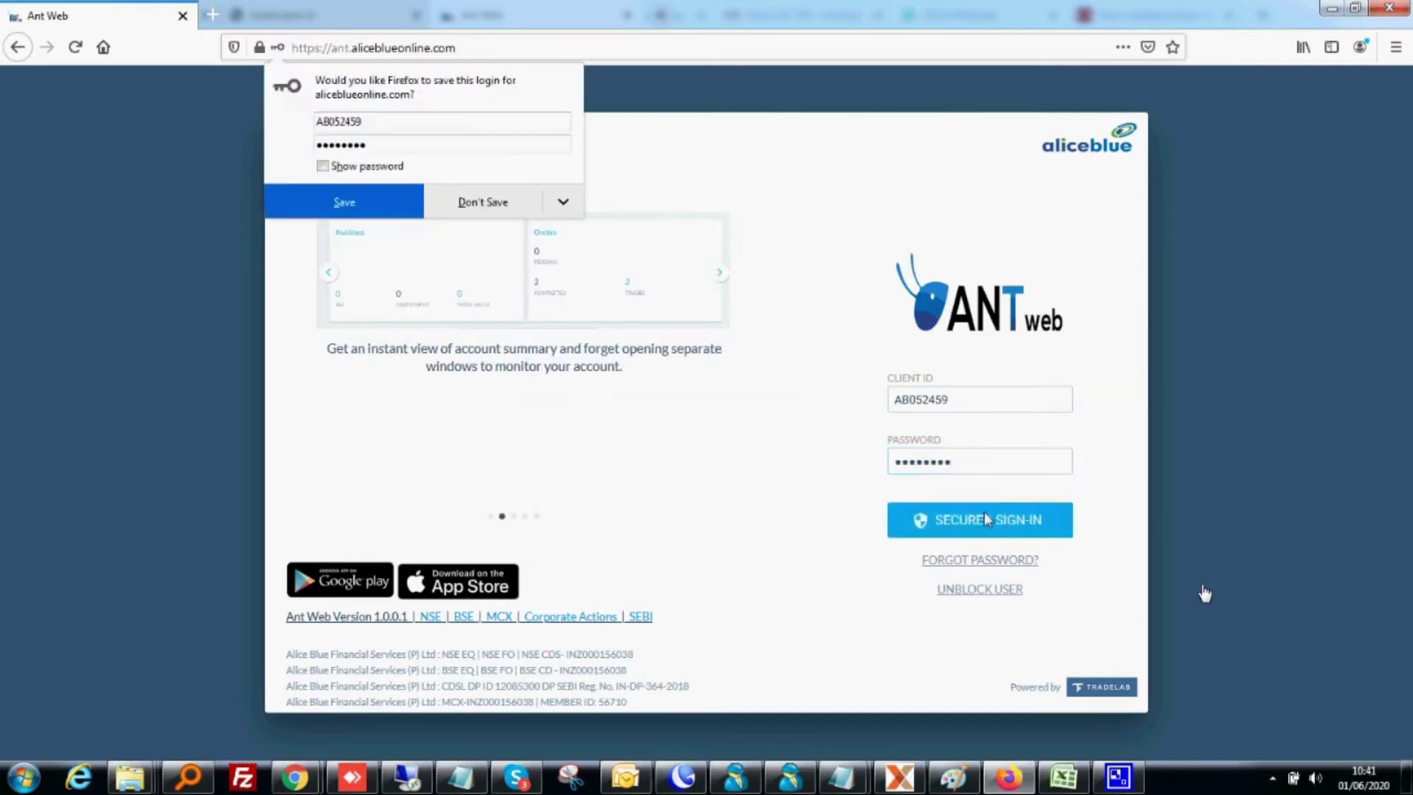
{"action": "left_click", "coordinate": [483, 202]}
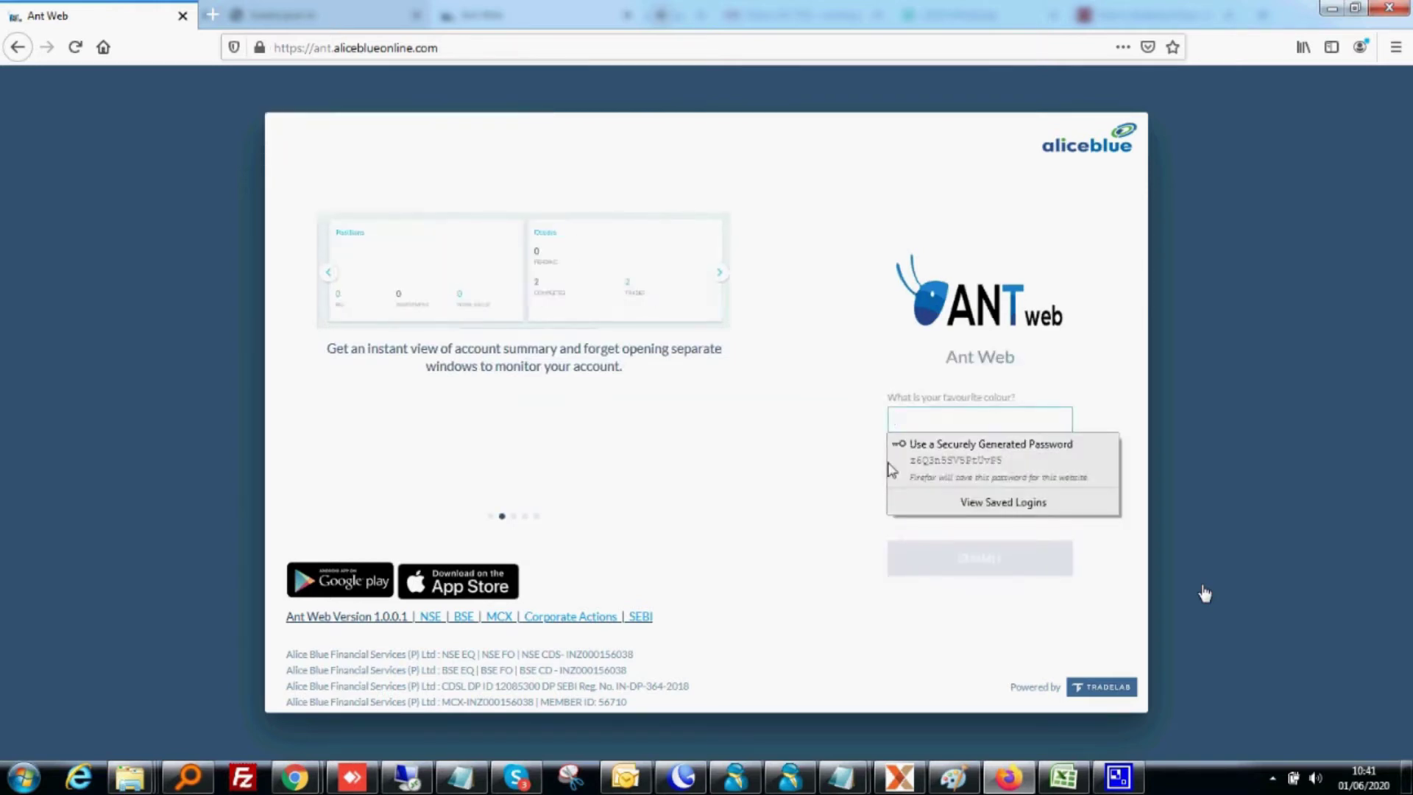
- Answer the child's security questions, confirm it has no pending orders, and return to Chrome's master dashboard
{"action": "type", "text": "•"}
{"action": "key", "text": "Tab"}
{"action": "type", "text": "•"}
{"action": "left_click", "coordinate": [948, 566]}
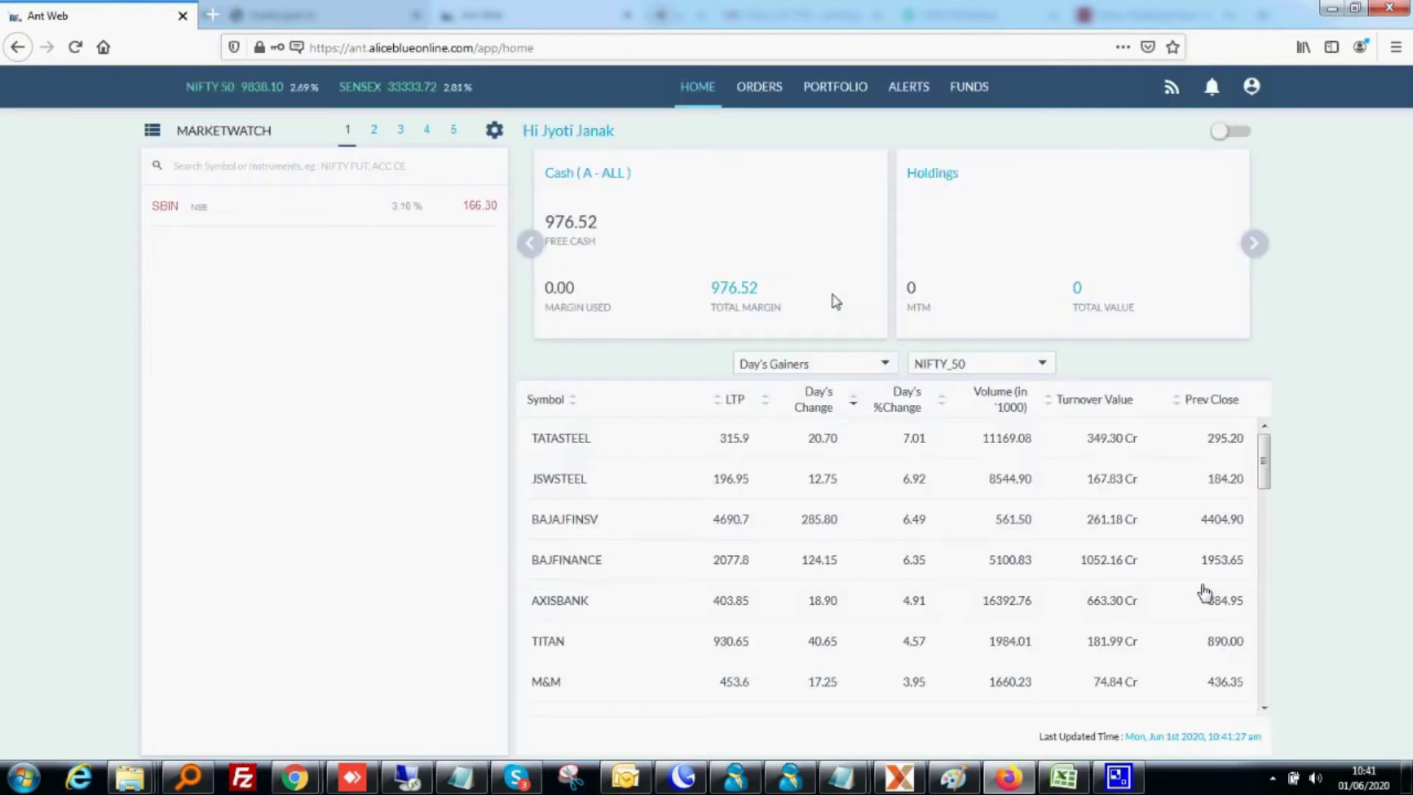
{"action": "left_click", "coordinate": [761, 93]}
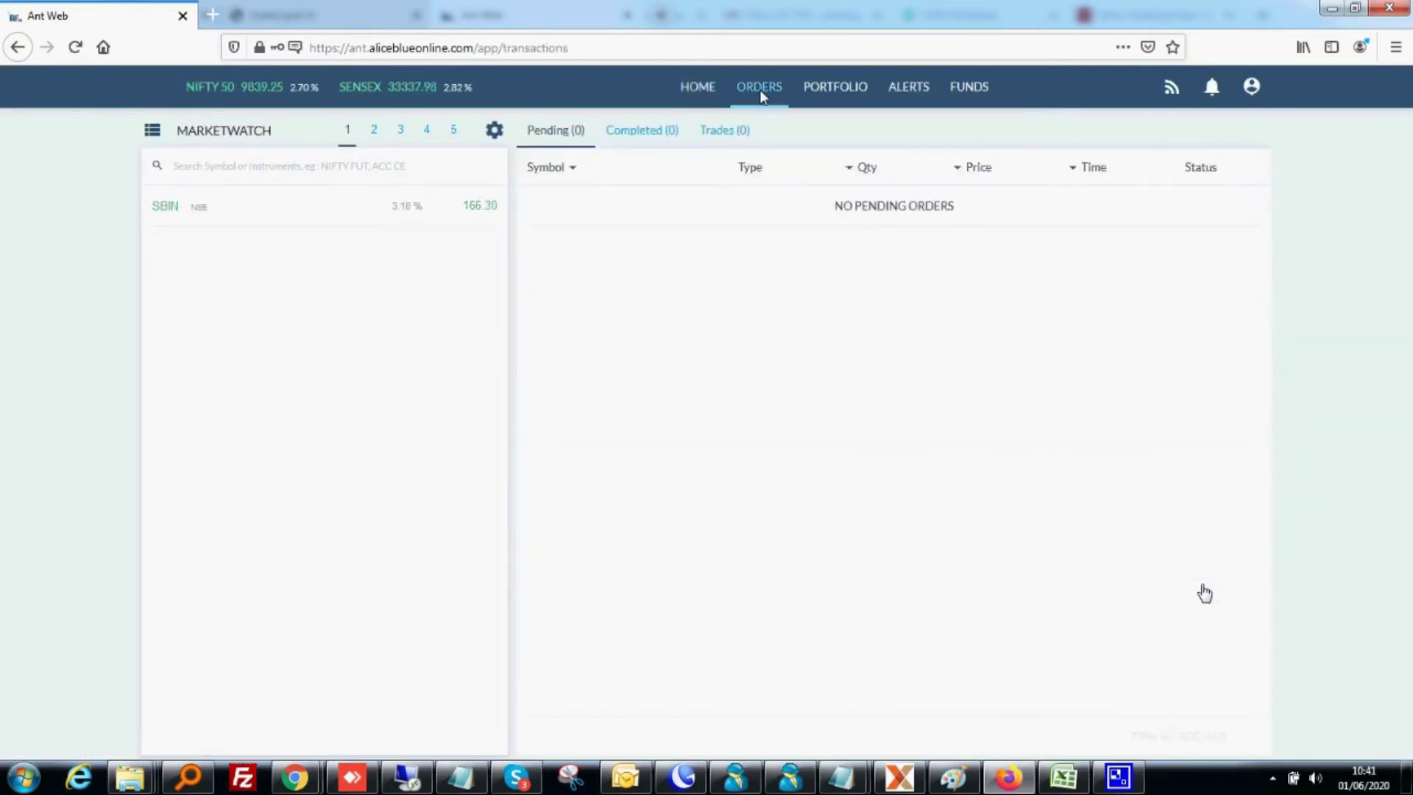
{"action": "mouse_move", "coordinate": [900, 776]}
- Place a 1-share TATAMOTORS market (MKT) intraday MIS buy order from the master account
{"action": "mouse_move", "coordinate": [298, 785]}
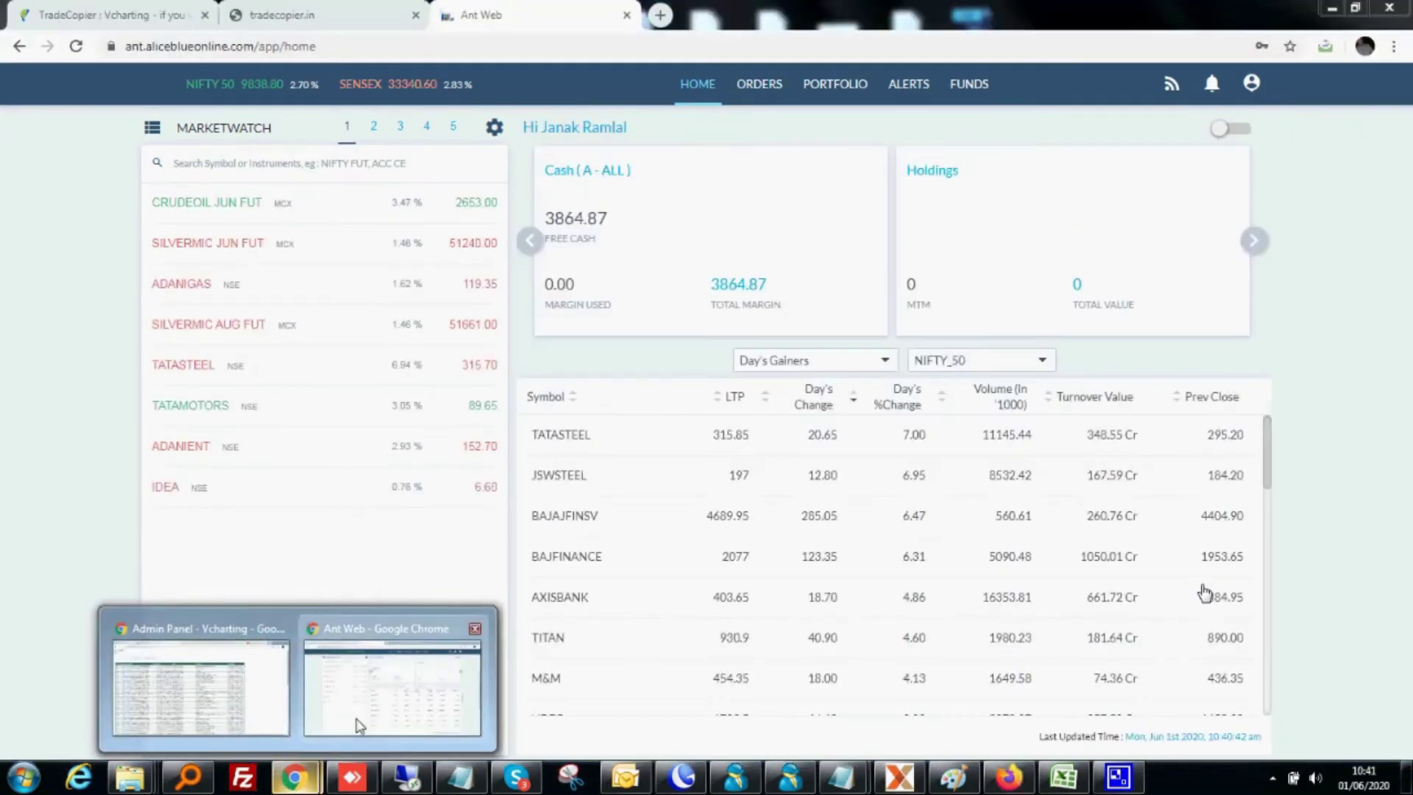
{"action": "left_click", "coordinate": [356, 717]}
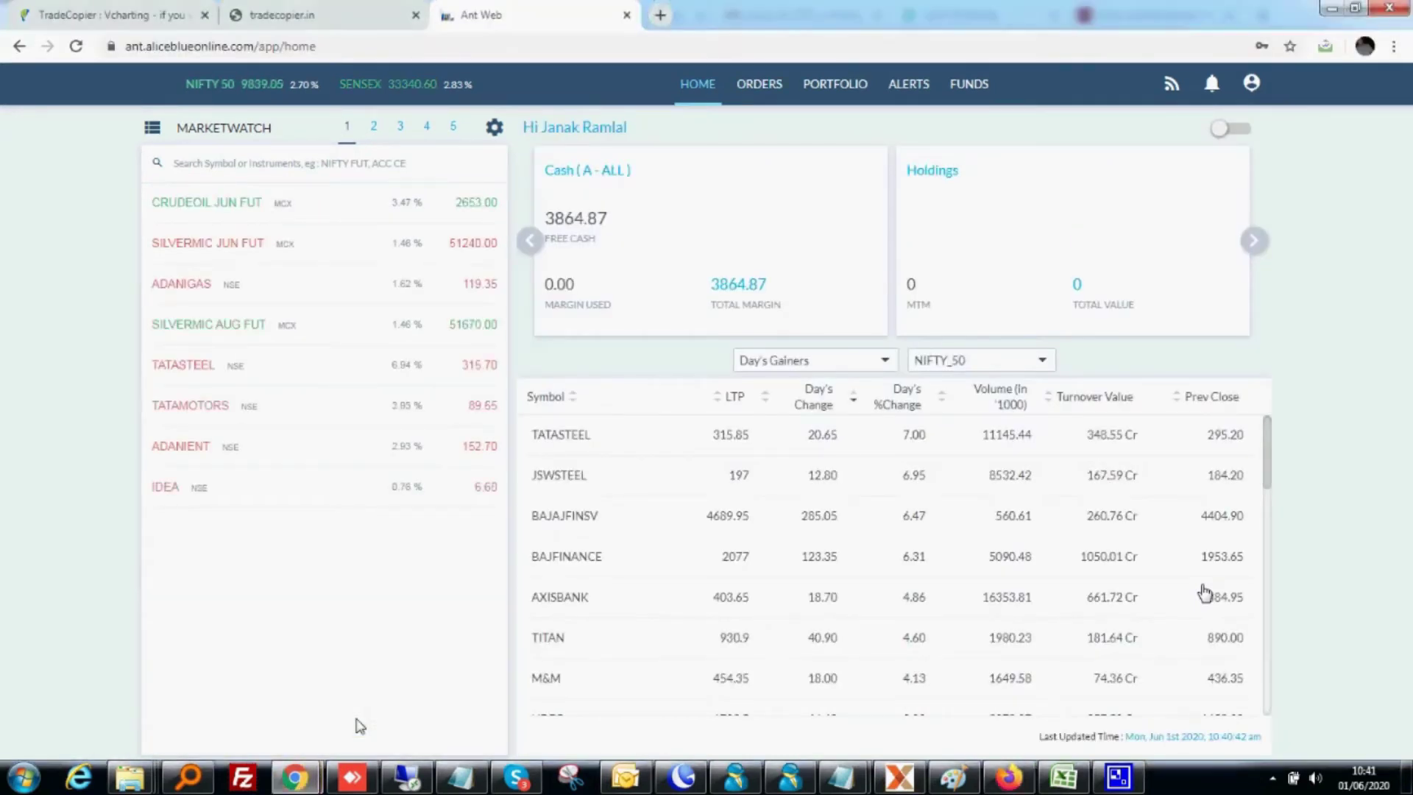
{"action": "left_click", "coordinate": [756, 96]}
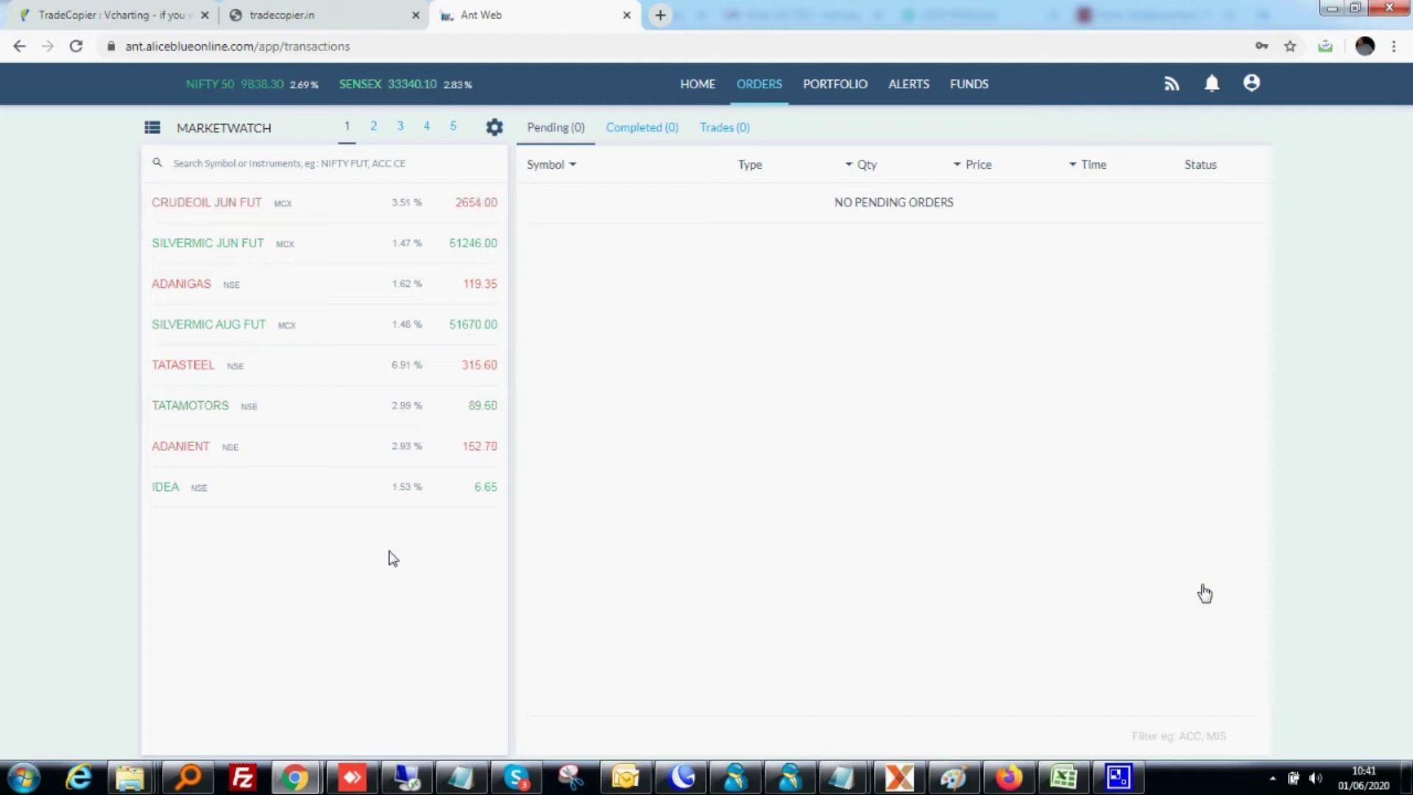
{"action": "mouse_move", "coordinate": [341, 424]}
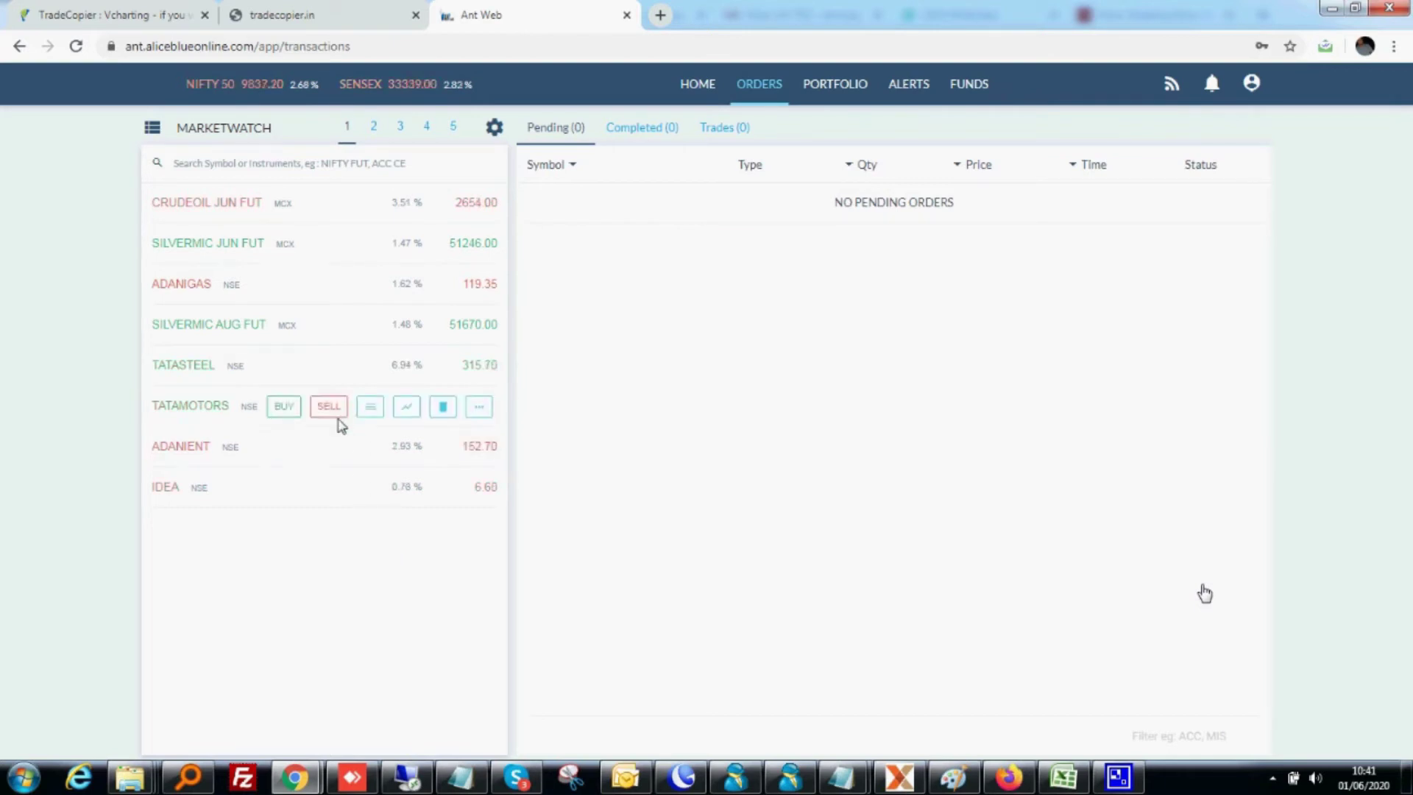
{"action": "left_click", "coordinate": [290, 412]}
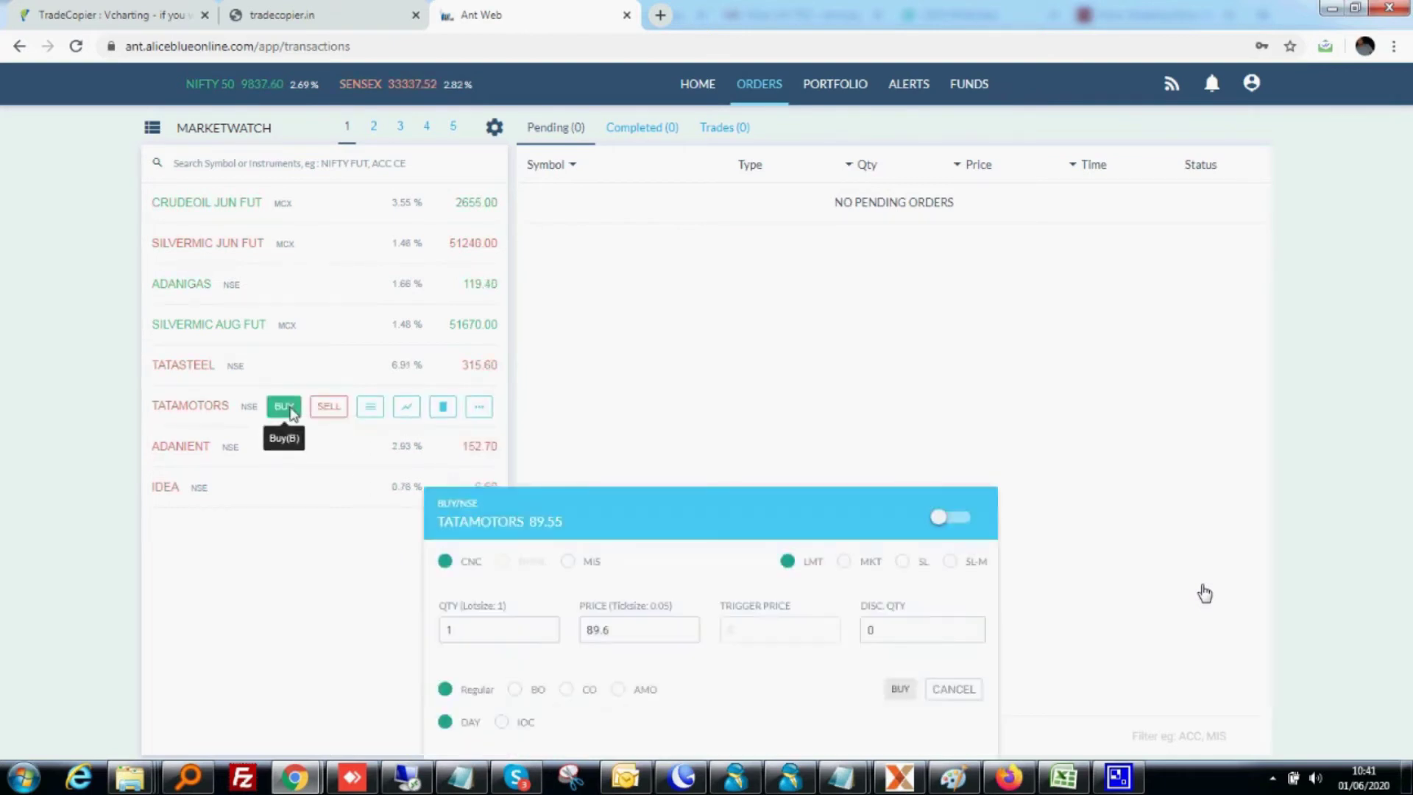
{"action": "left_click", "coordinate": [863, 563]}
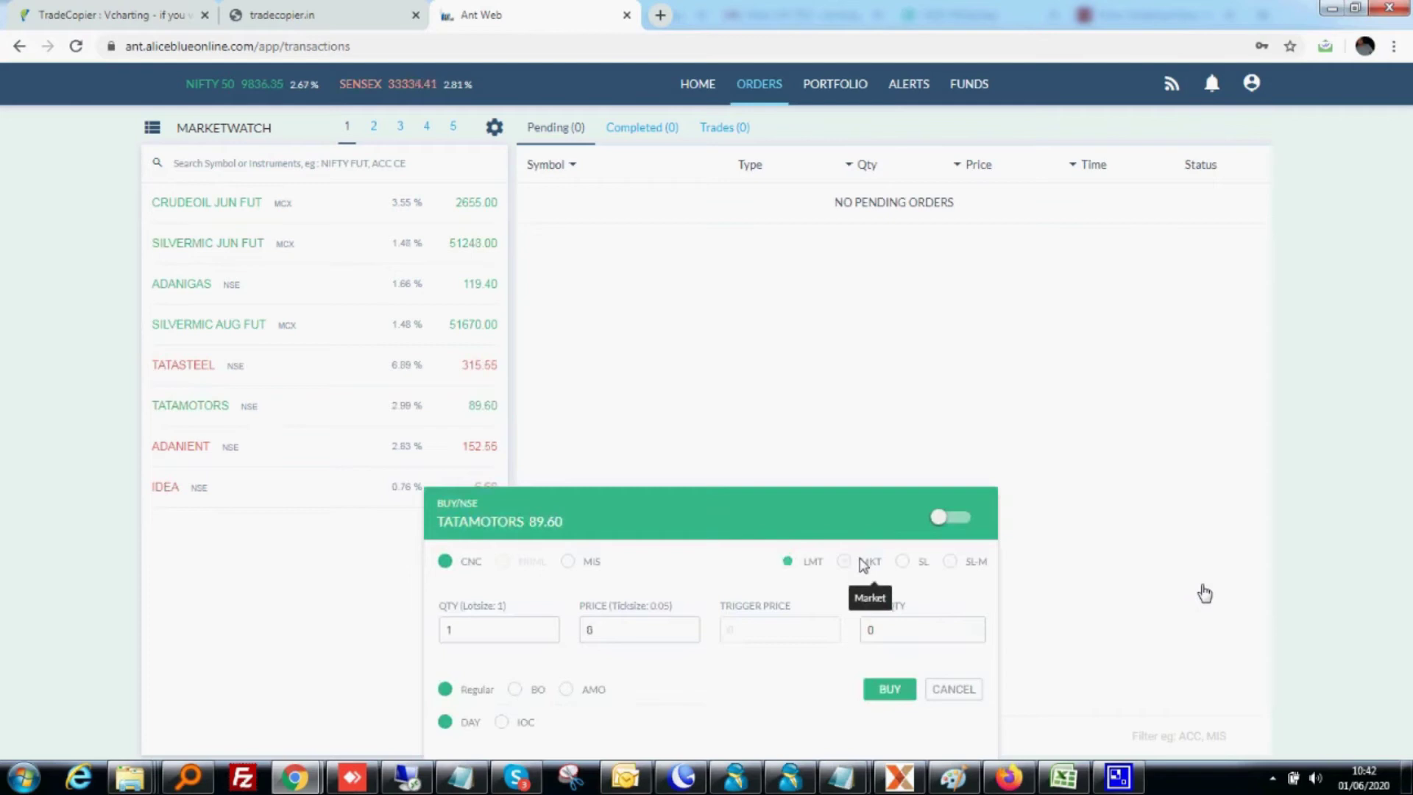
{"action": "left_click", "coordinate": [592, 563]}
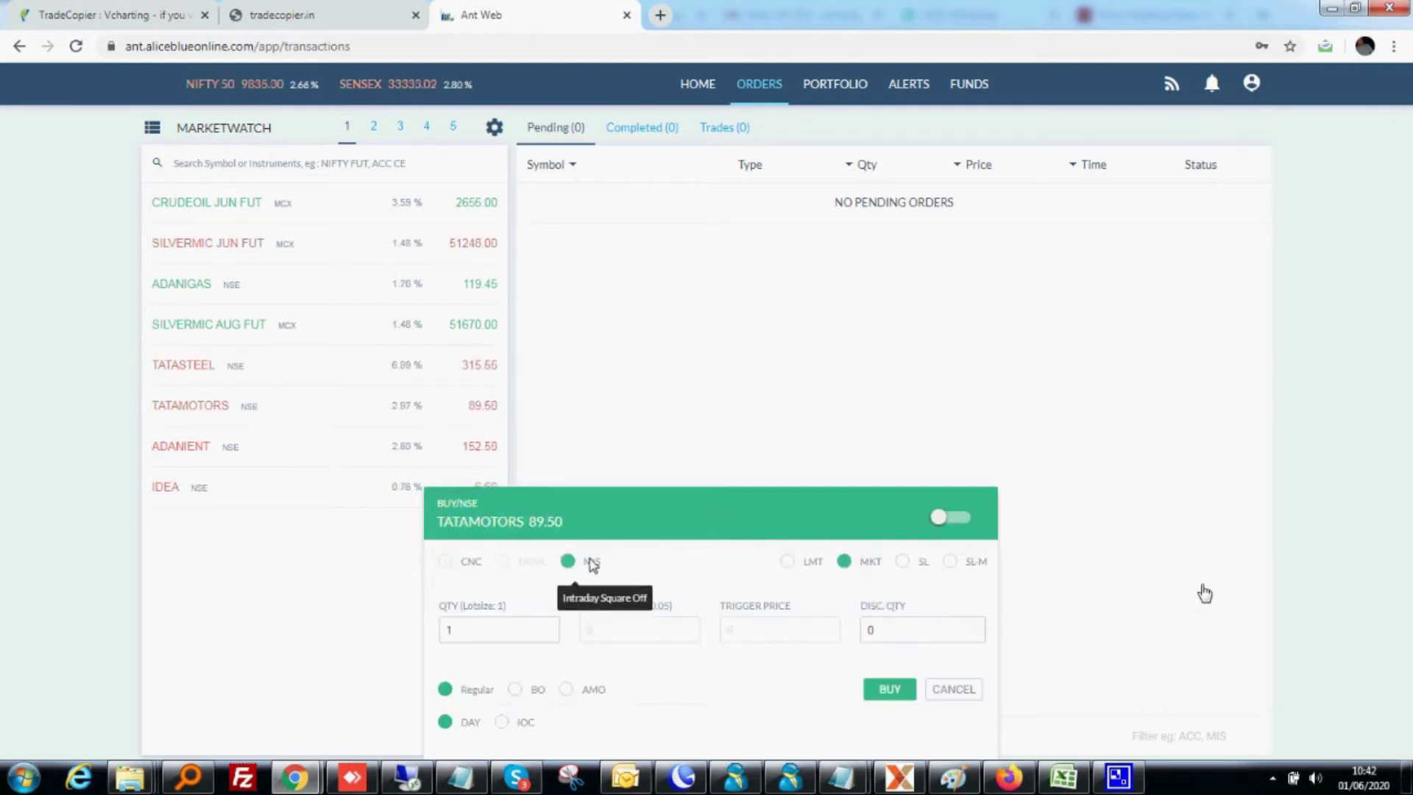
{"action": "left_click", "coordinate": [888, 691]}
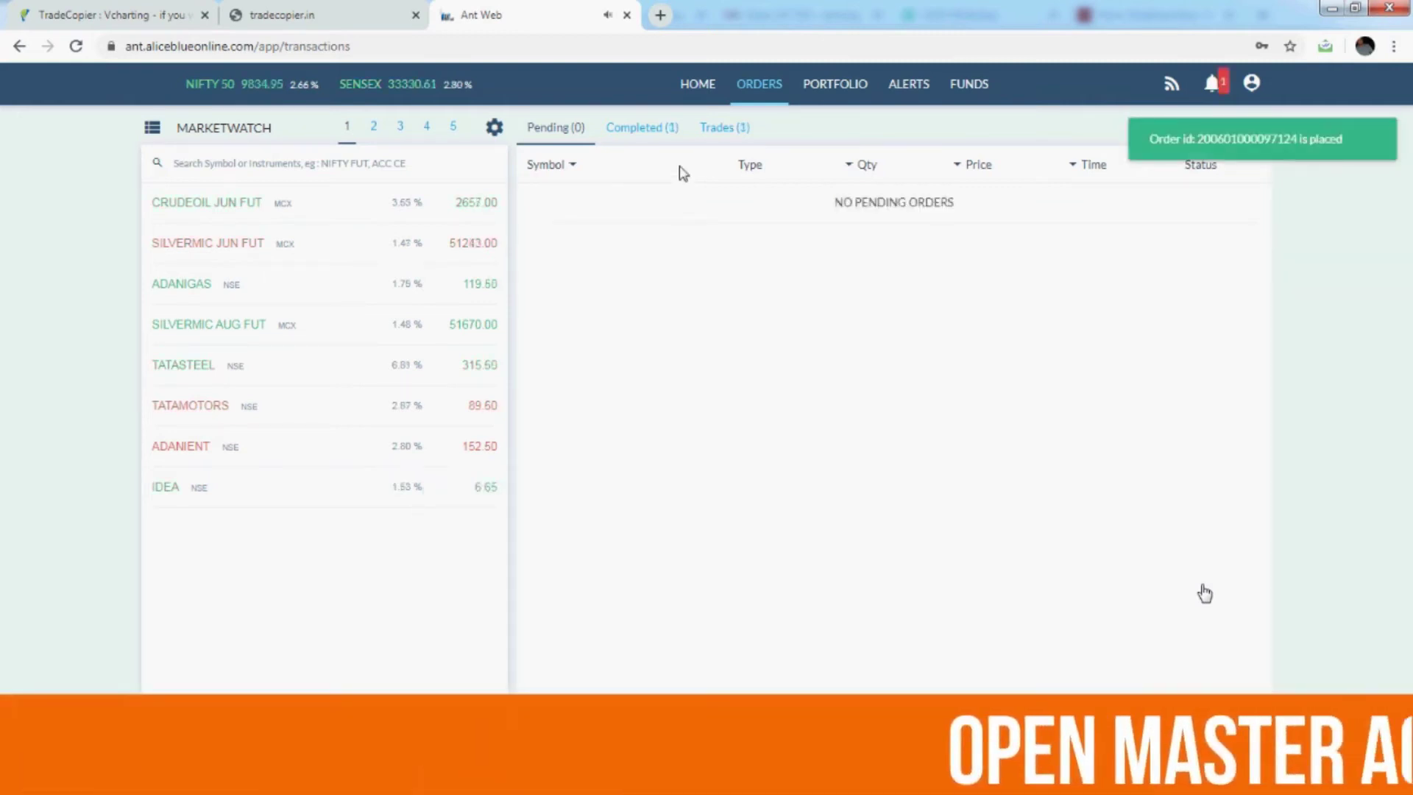
- Check the master's Completed and Trades lists, then the child's copied TATAMOTORS buy traded at 89.6
{"action": "left_click", "coordinate": [642, 128]}
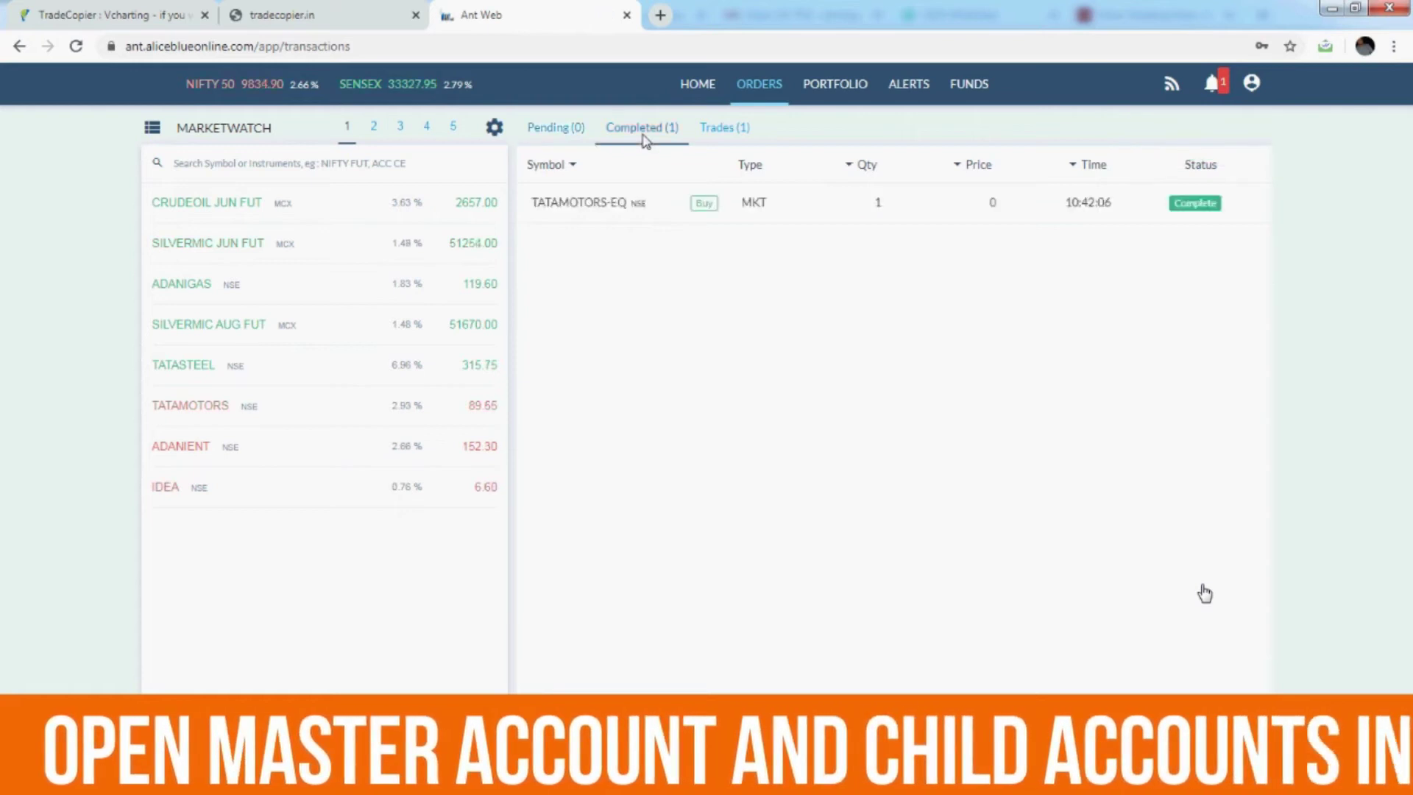
{"action": "left_click", "coordinate": [736, 128]}
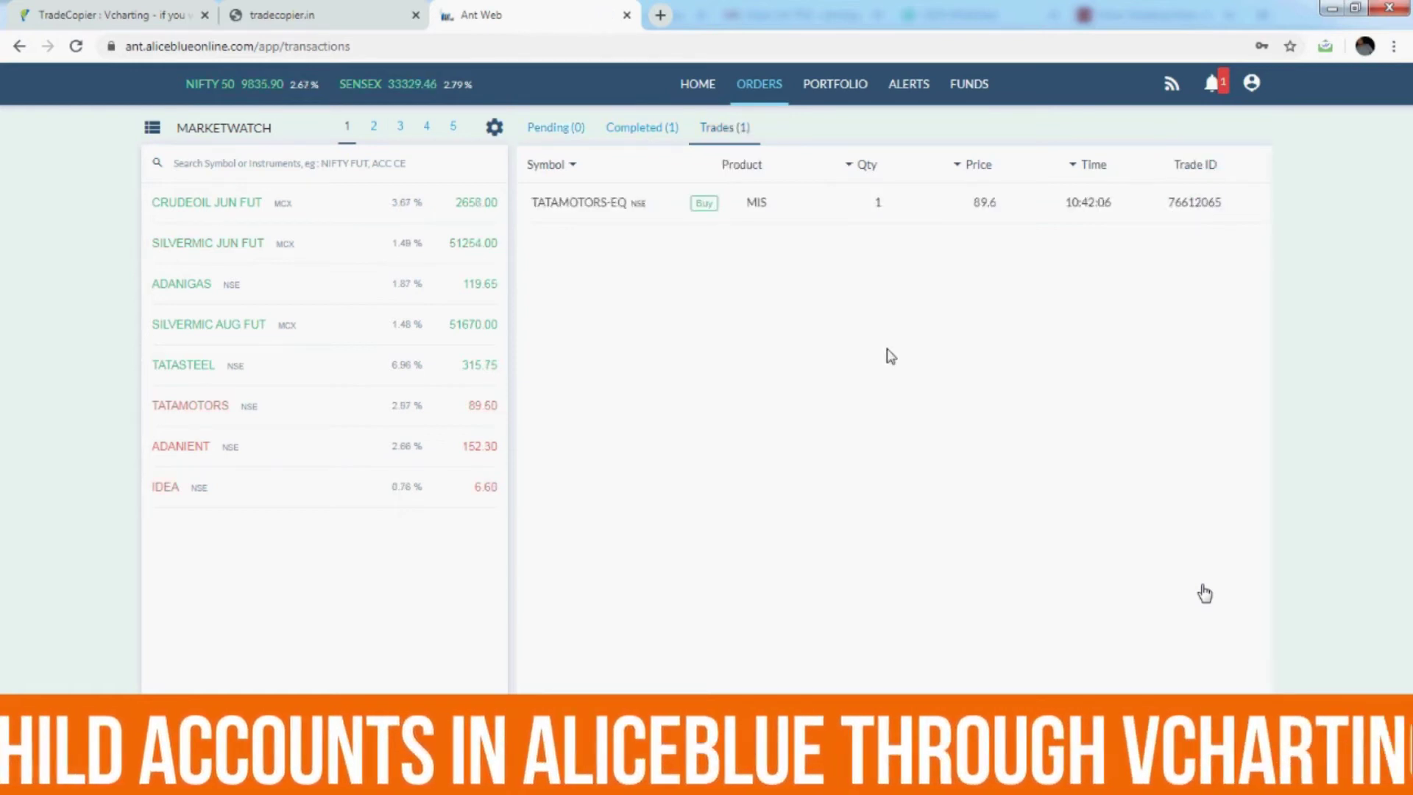
{"action": "key", "text": "alt+Tab"}
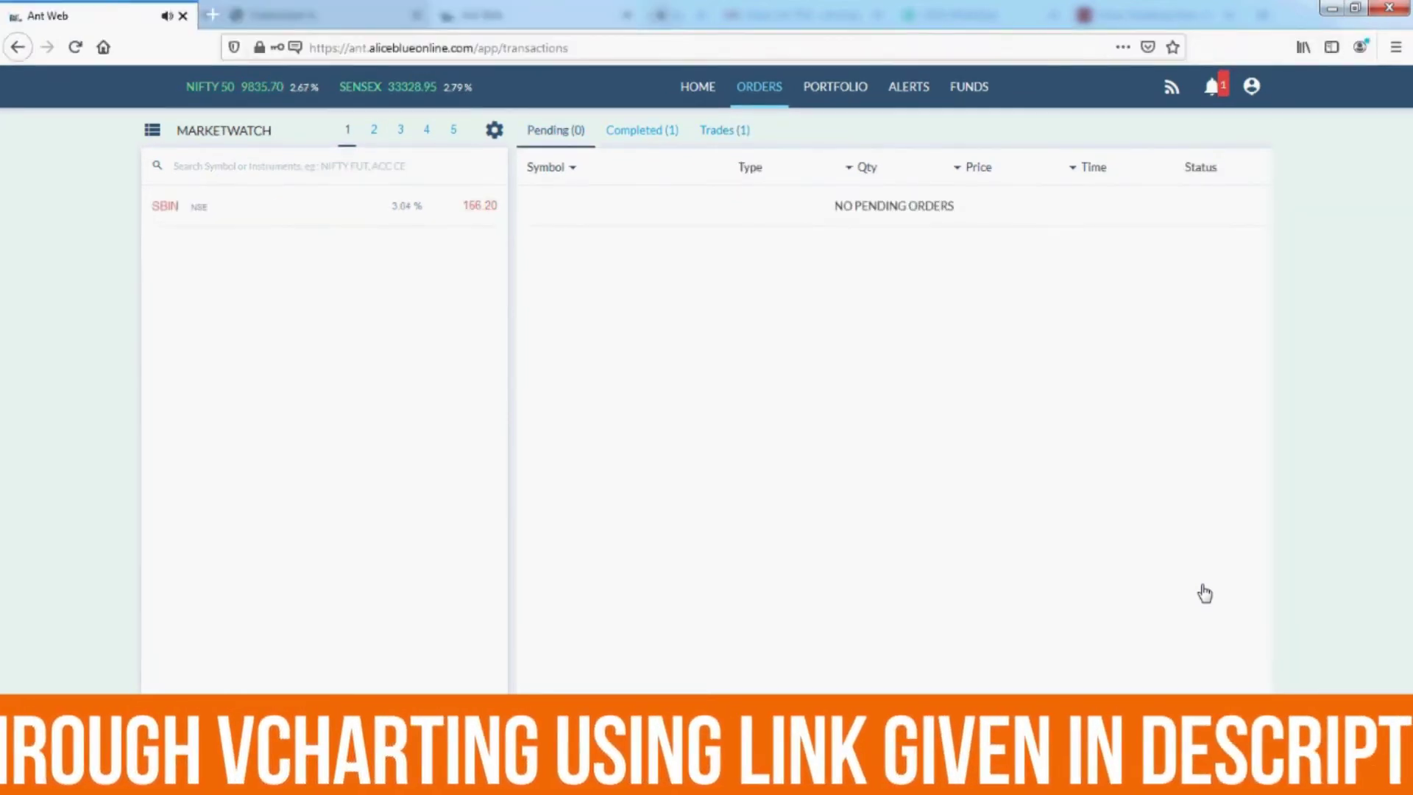
{"action": "left_click", "coordinate": [644, 128]}
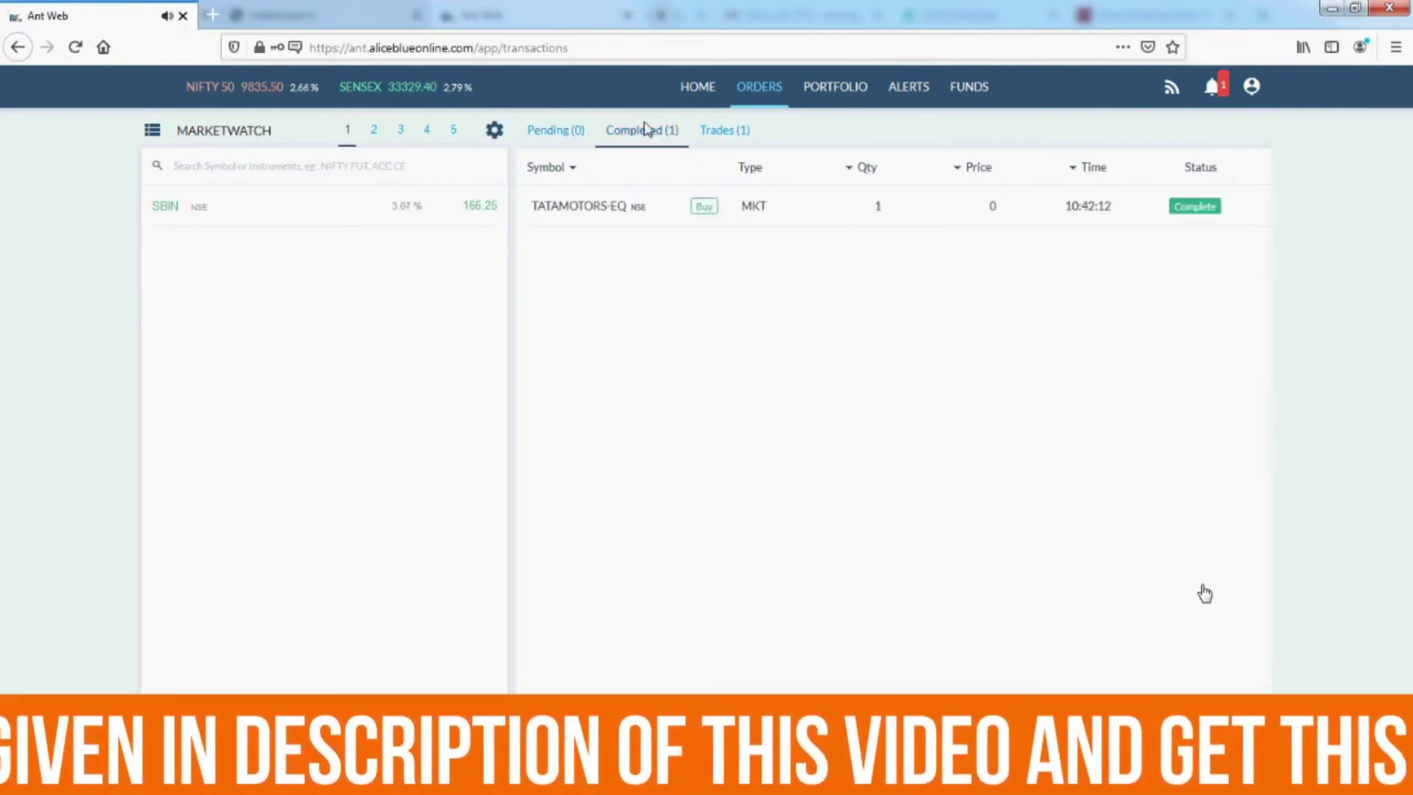
{"action": "left_click", "coordinate": [723, 133]}
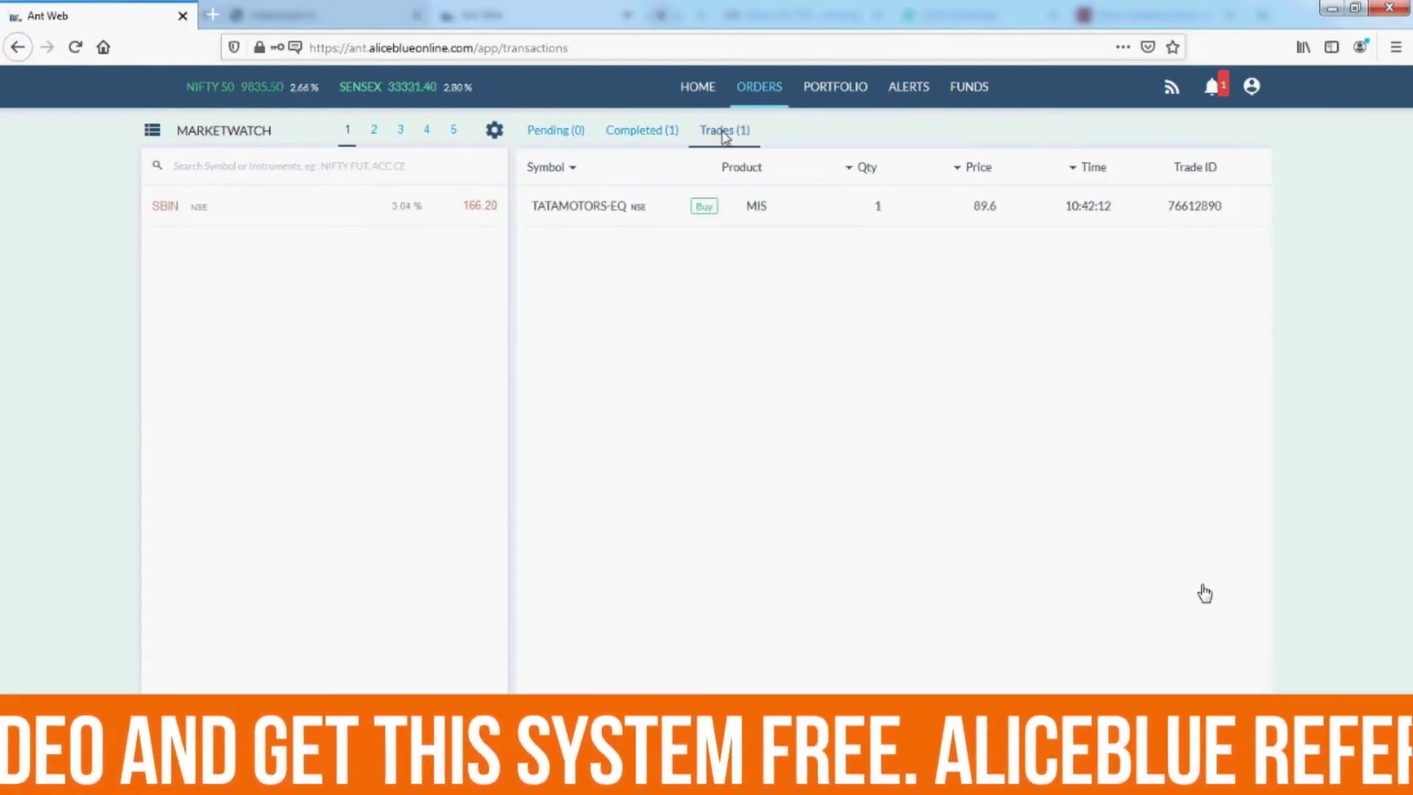
- Open kite.zerodha.com in a new tab and submit the Kite user ID and password
{"action": "left_click", "coordinate": [214, 16]}
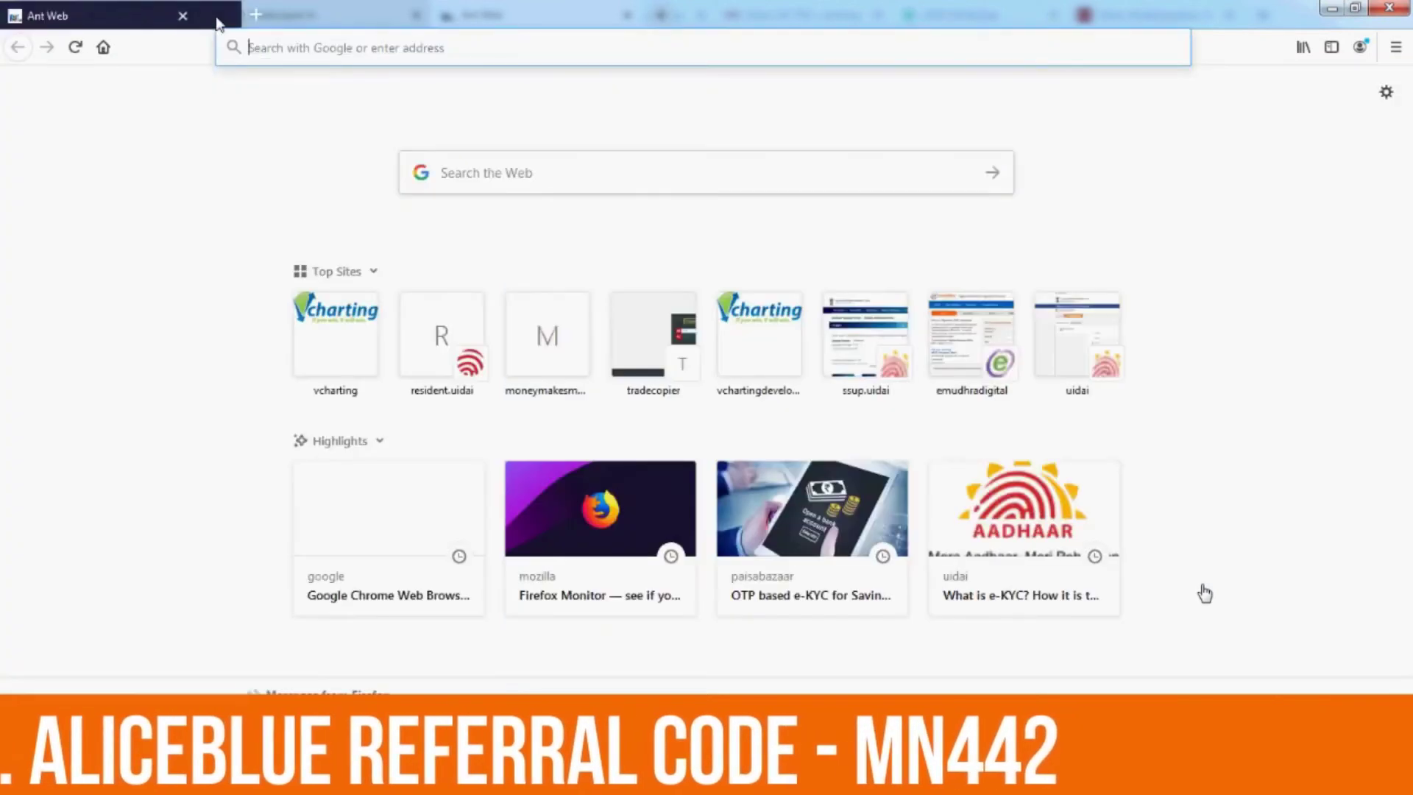
{"action": "type", "text": "kite"}
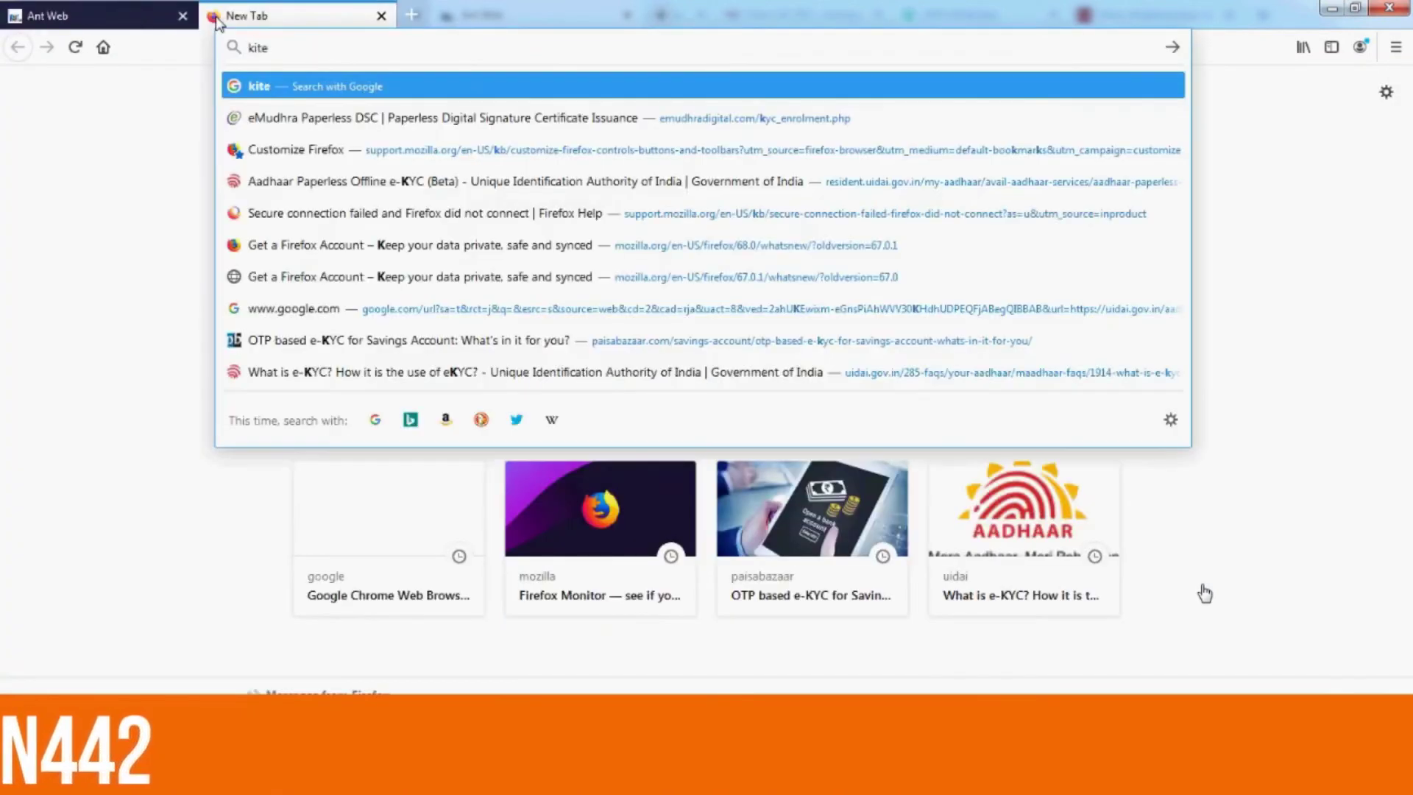
{"action": "type", "text": "."}
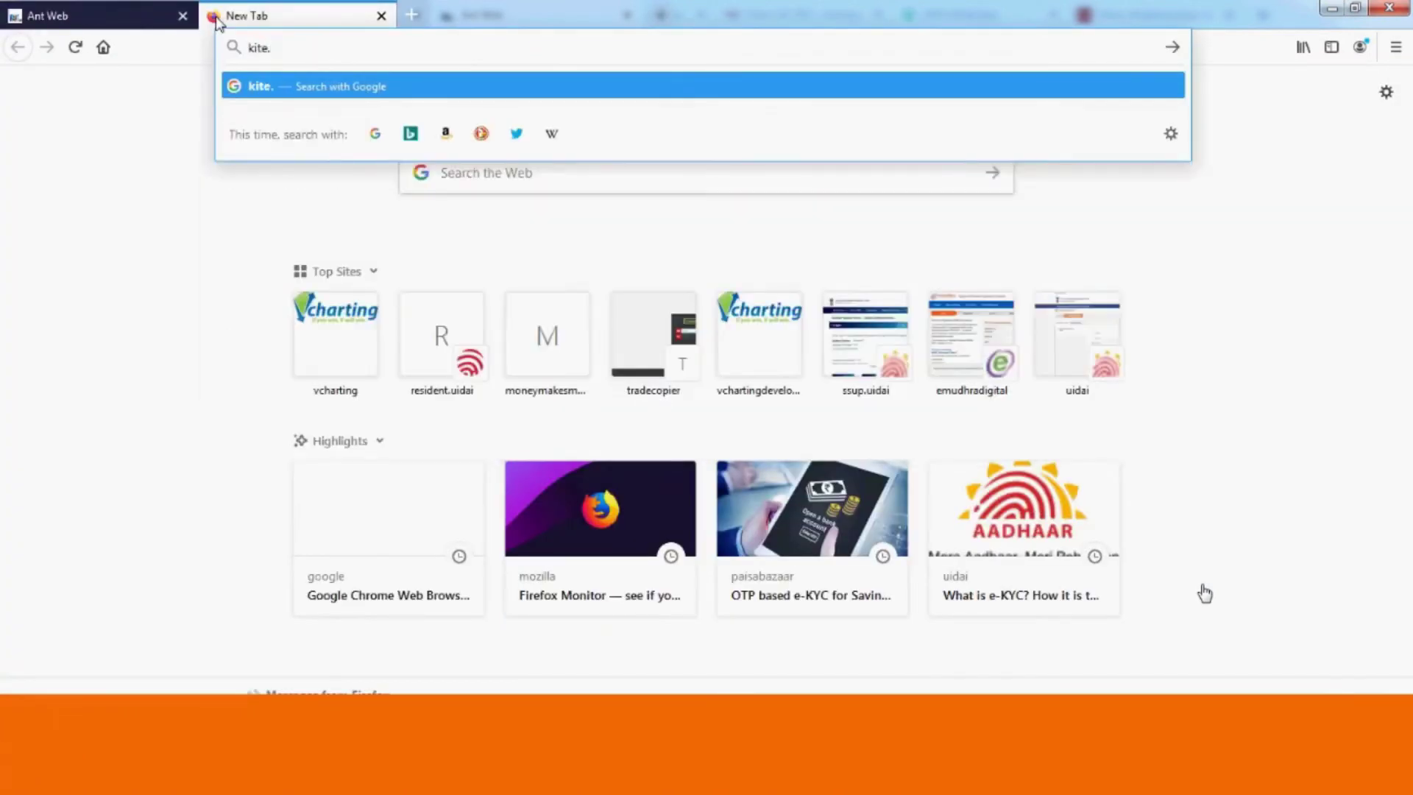
{"action": "type", "text": "zerodha.com"}
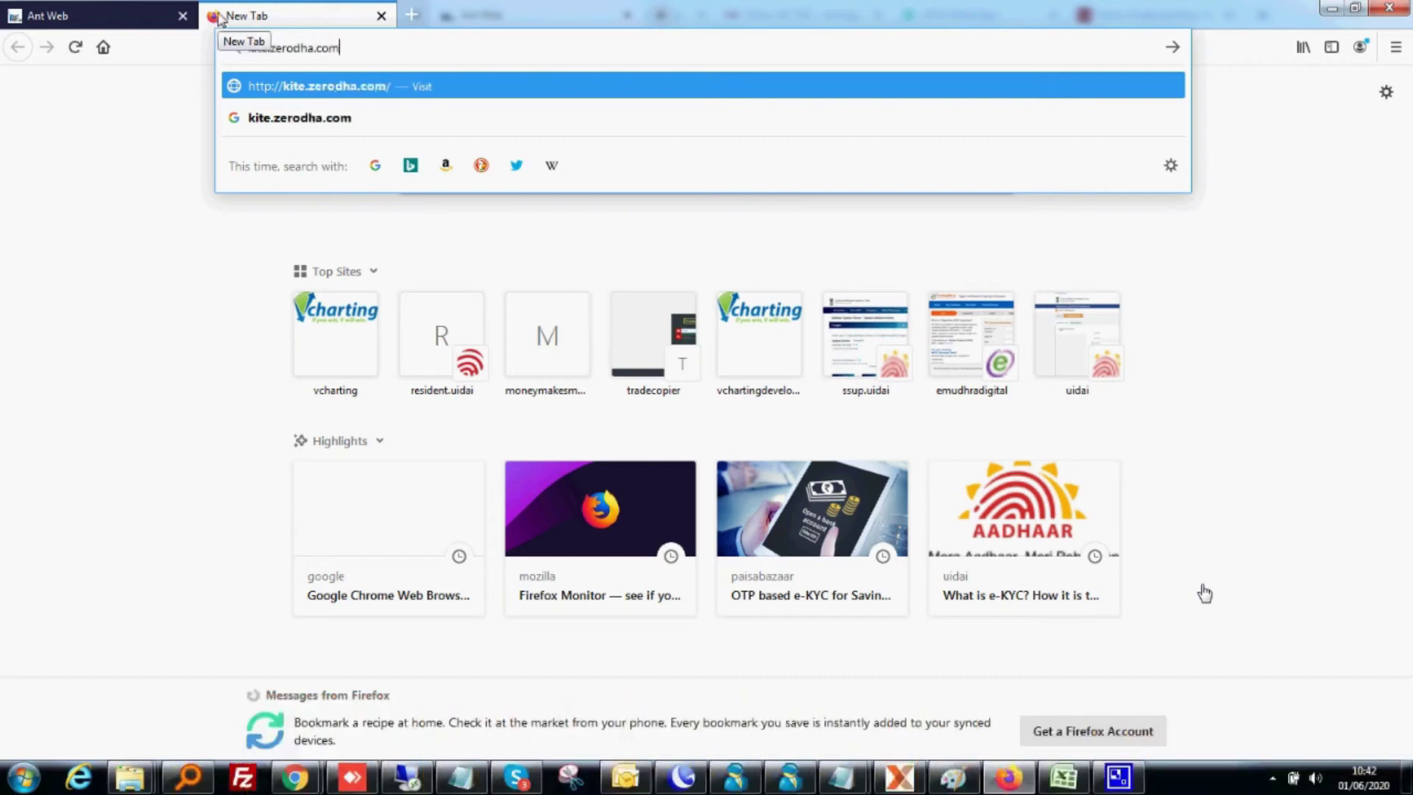
{"action": "key", "text": "Return"}
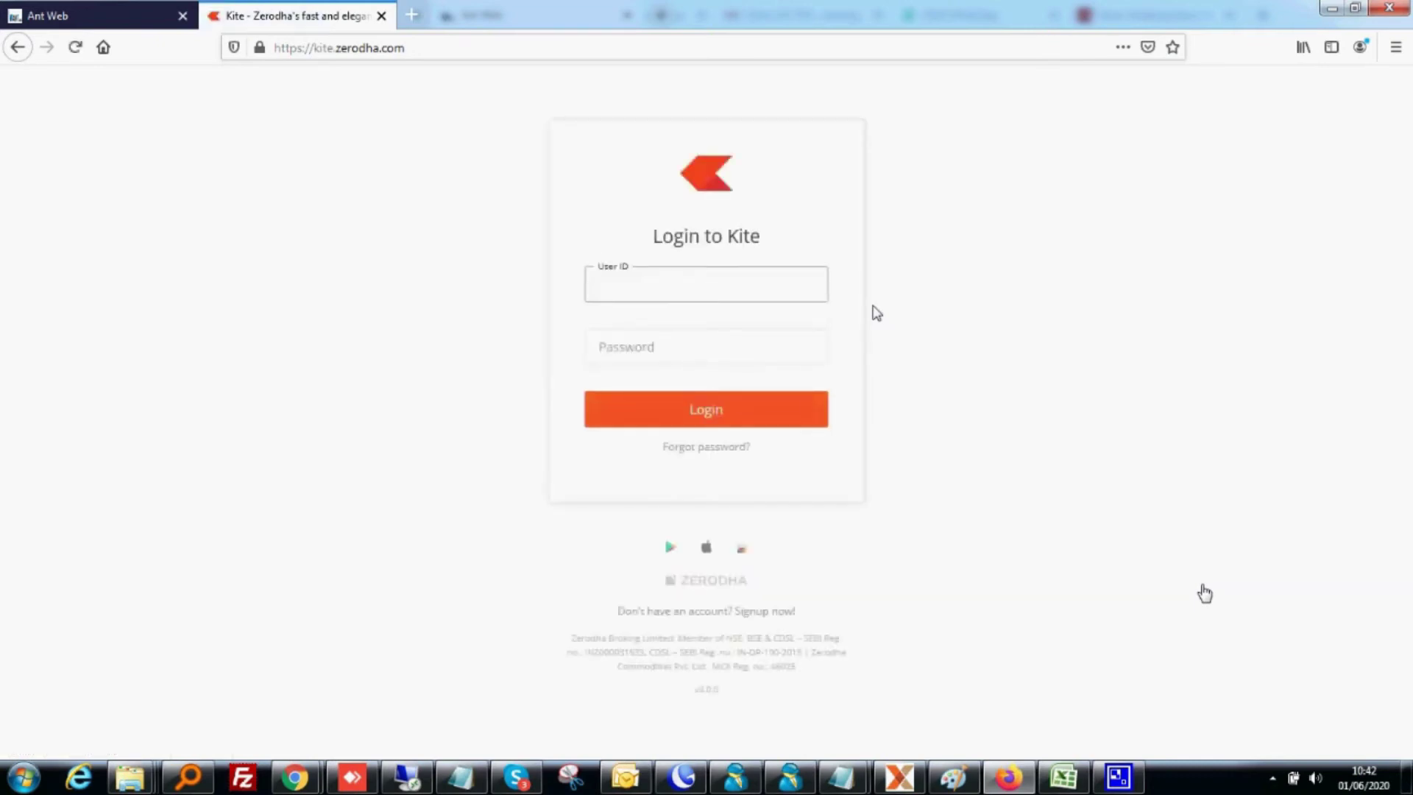
{"action": "key", "text": "Tab"}
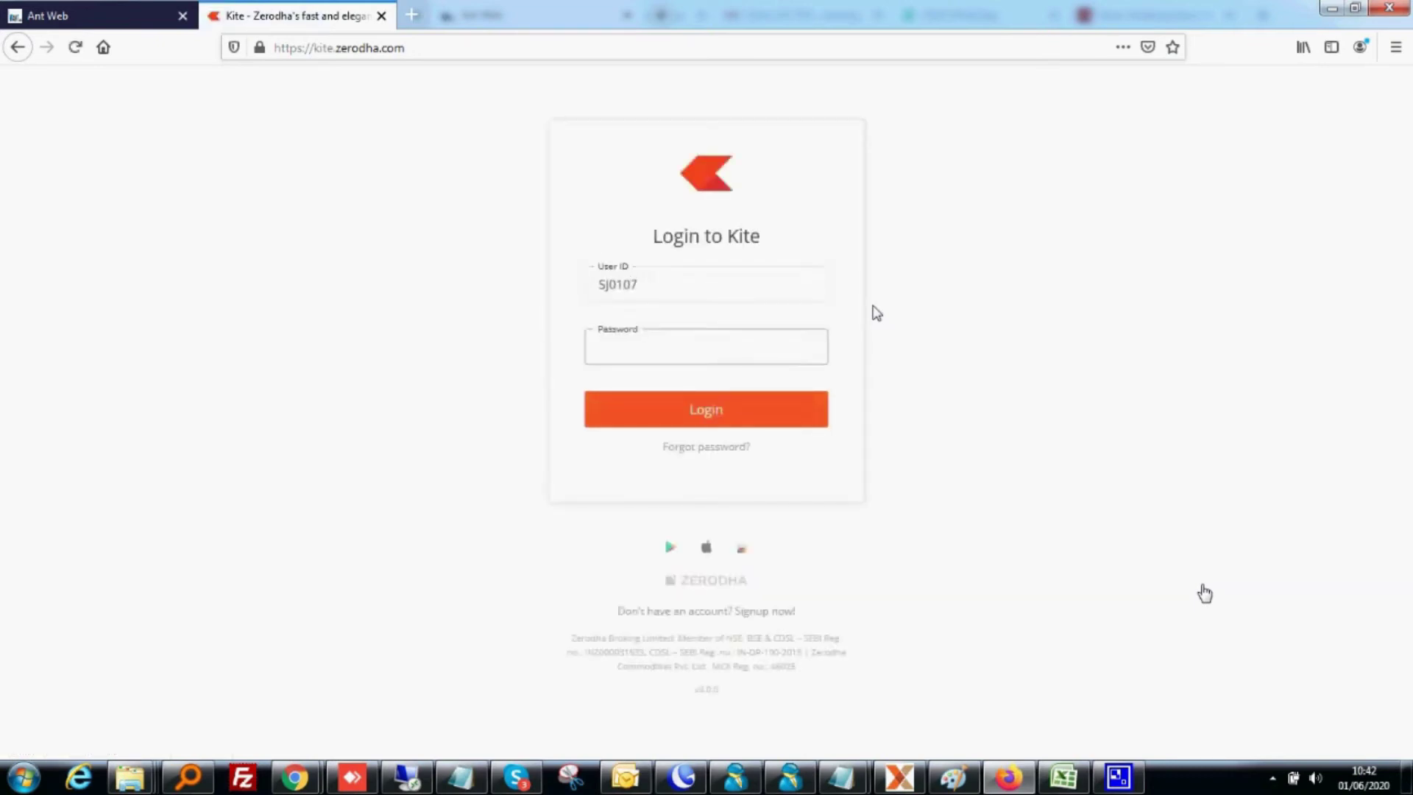
{"action": "key", "text": "Return"}
- Enter the Kite PIN and view Orders showing the copied TATAMOTORS MIS buy complete at 89.60
{"action": "left_click", "coordinate": [452, 195]}
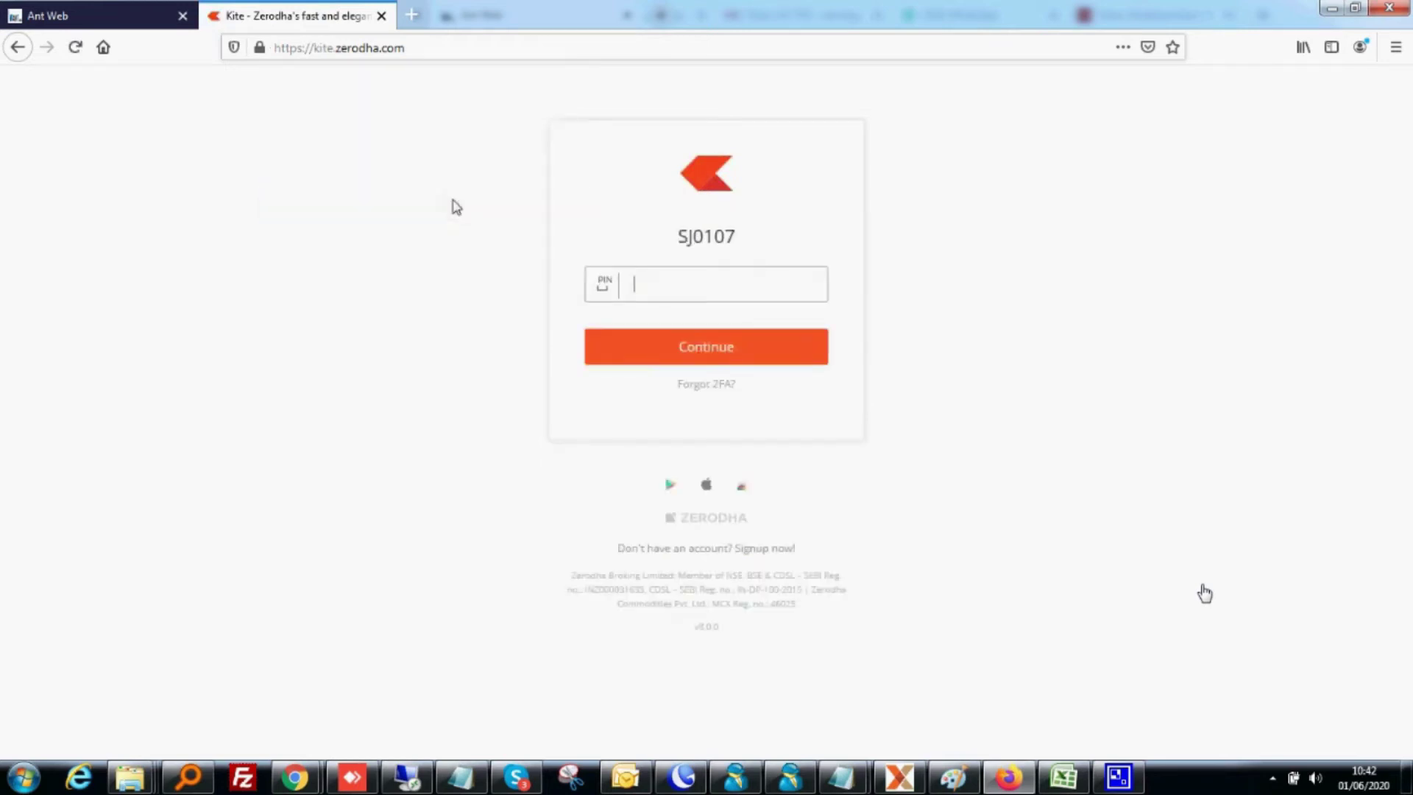
{"action": "left_click", "coordinate": [692, 286]}
{"action": "left_click", "coordinate": [707, 353]}
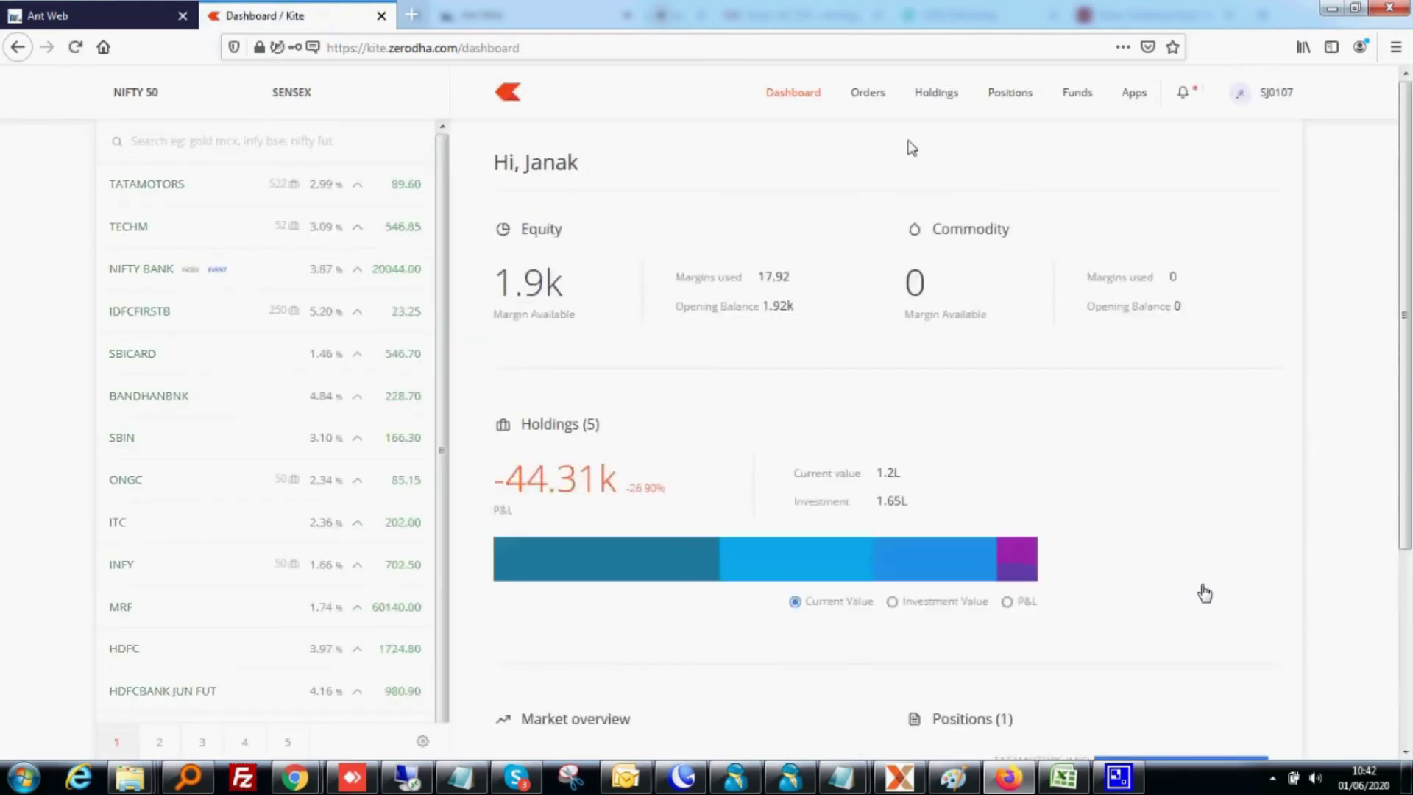
{"action": "left_click", "coordinate": [867, 94]}
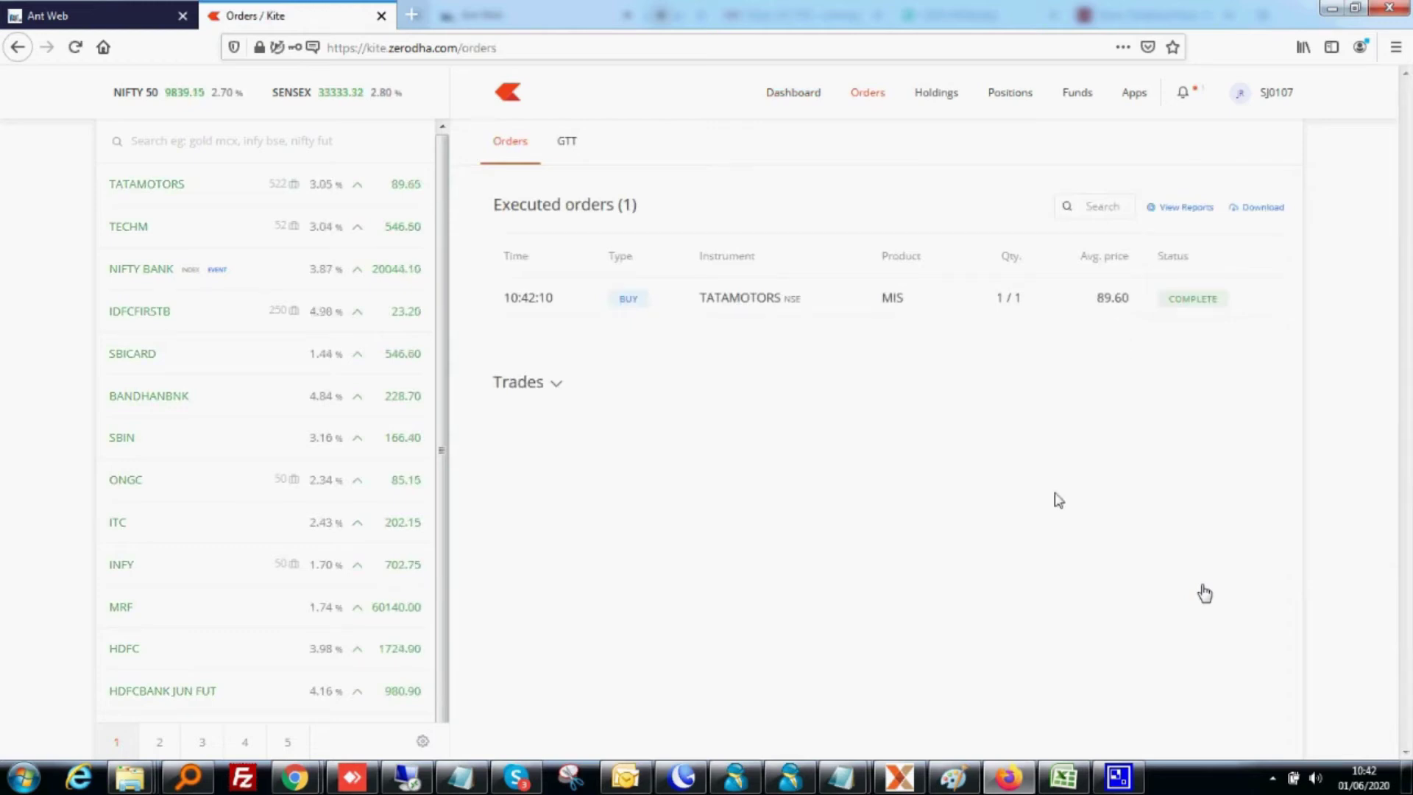
{"action": "left_click", "coordinate": [410, 16]}
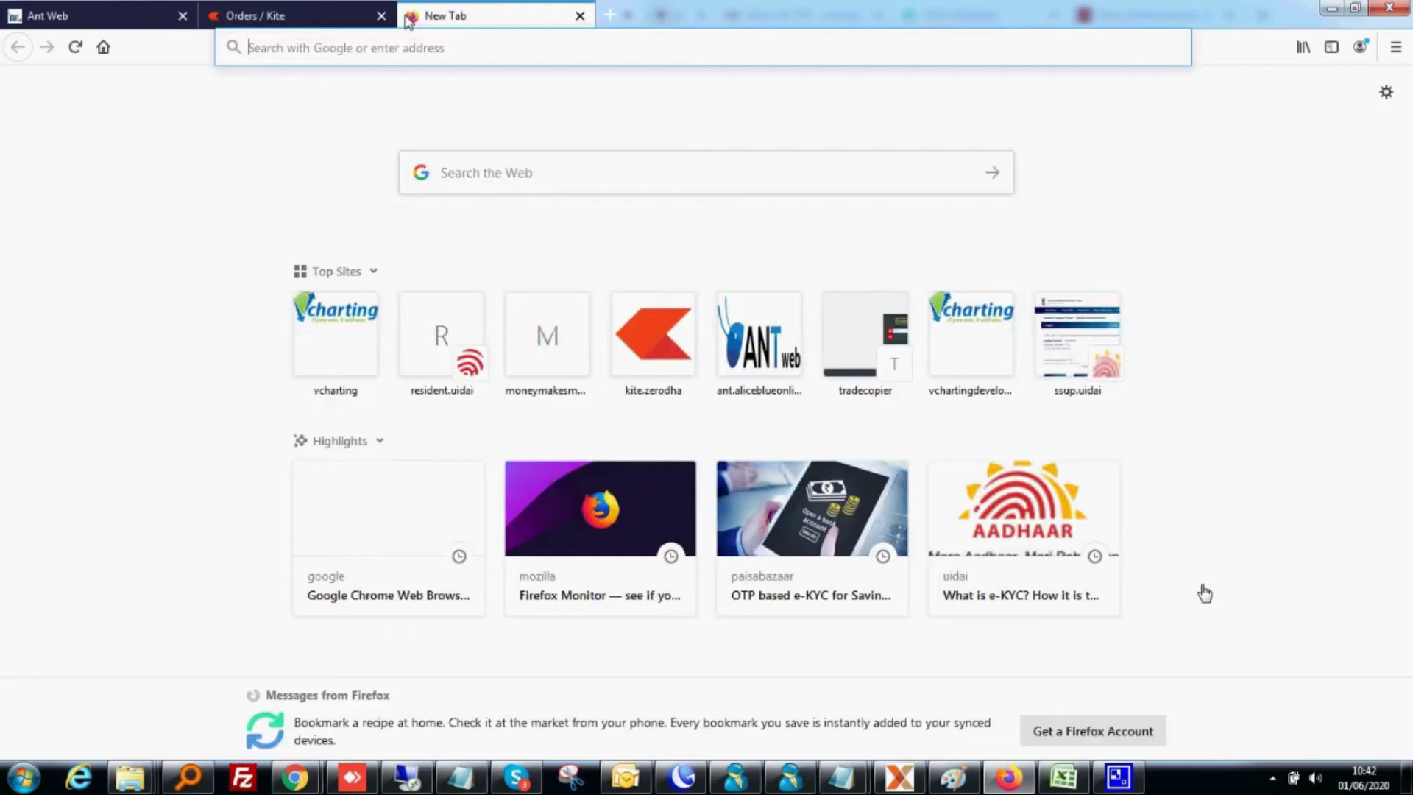
- Load pro.upstox.com and expand the orders panel to see the rejected TATAMOTORS intraday buy
{"action": "type", "text": "pro"}
{"action": "key", "text": "Return"}
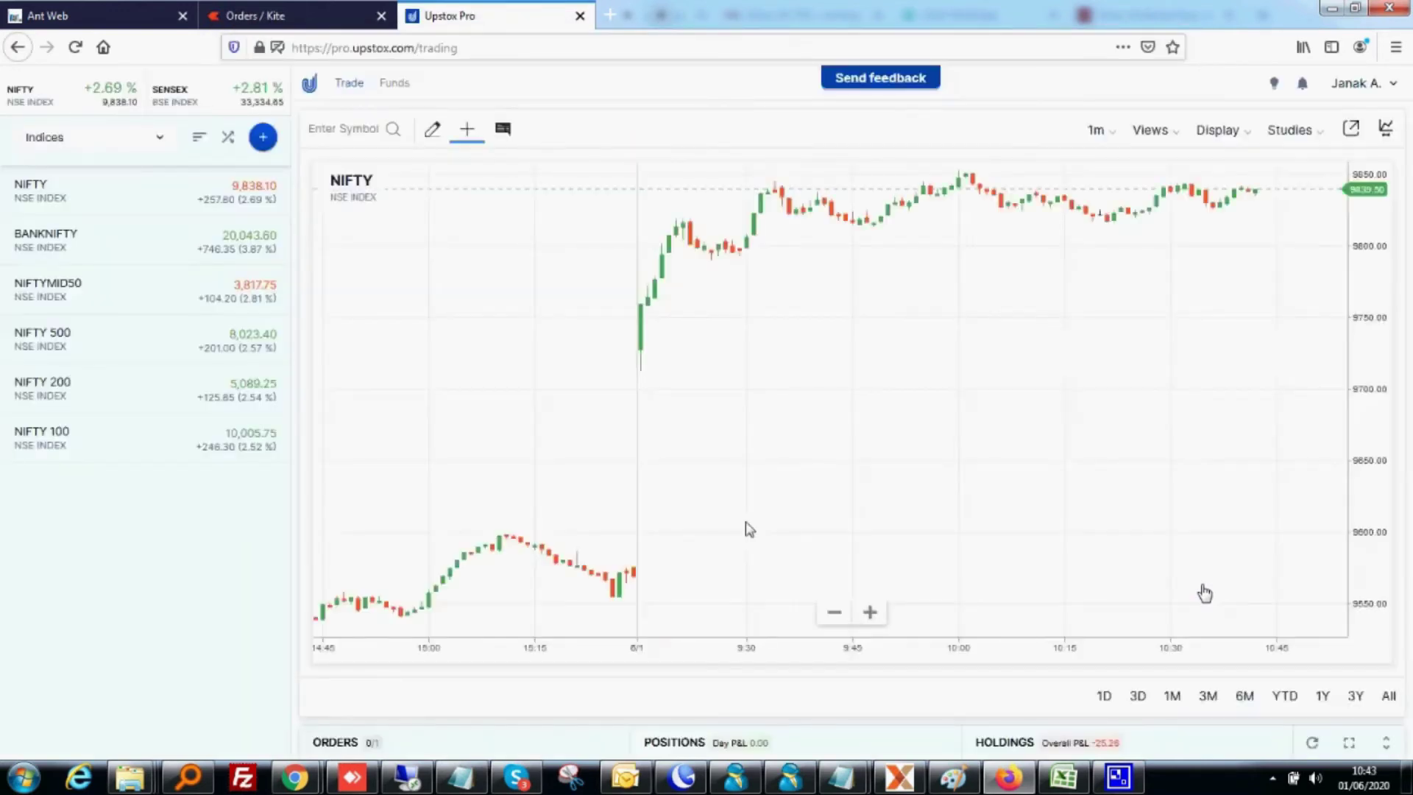
{"action": "left_click", "coordinate": [335, 742]}
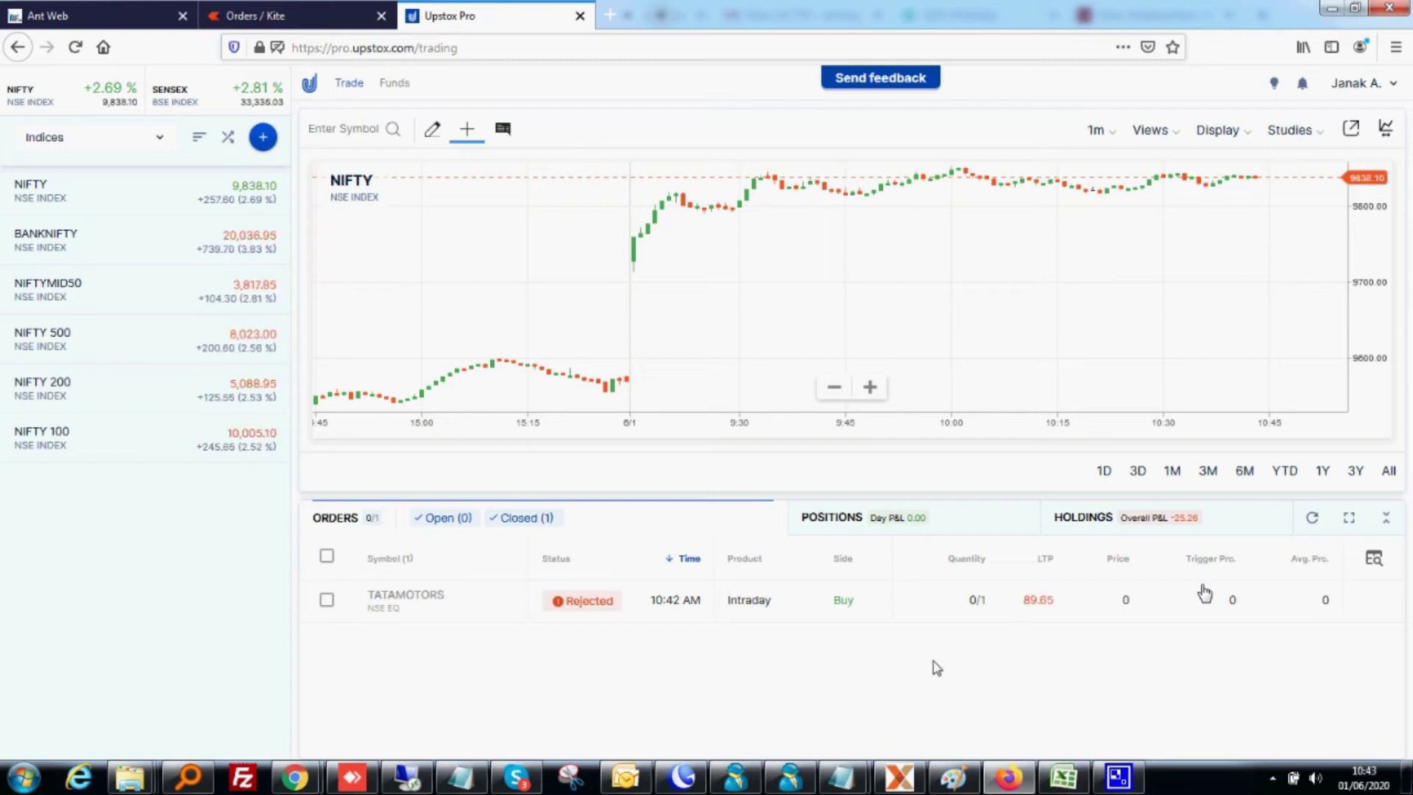
- In the master Ant Web account, square off TATAMOTORS with a 1-share market sell and view completed orders
{"action": "mouse_move", "coordinate": [294, 778]}
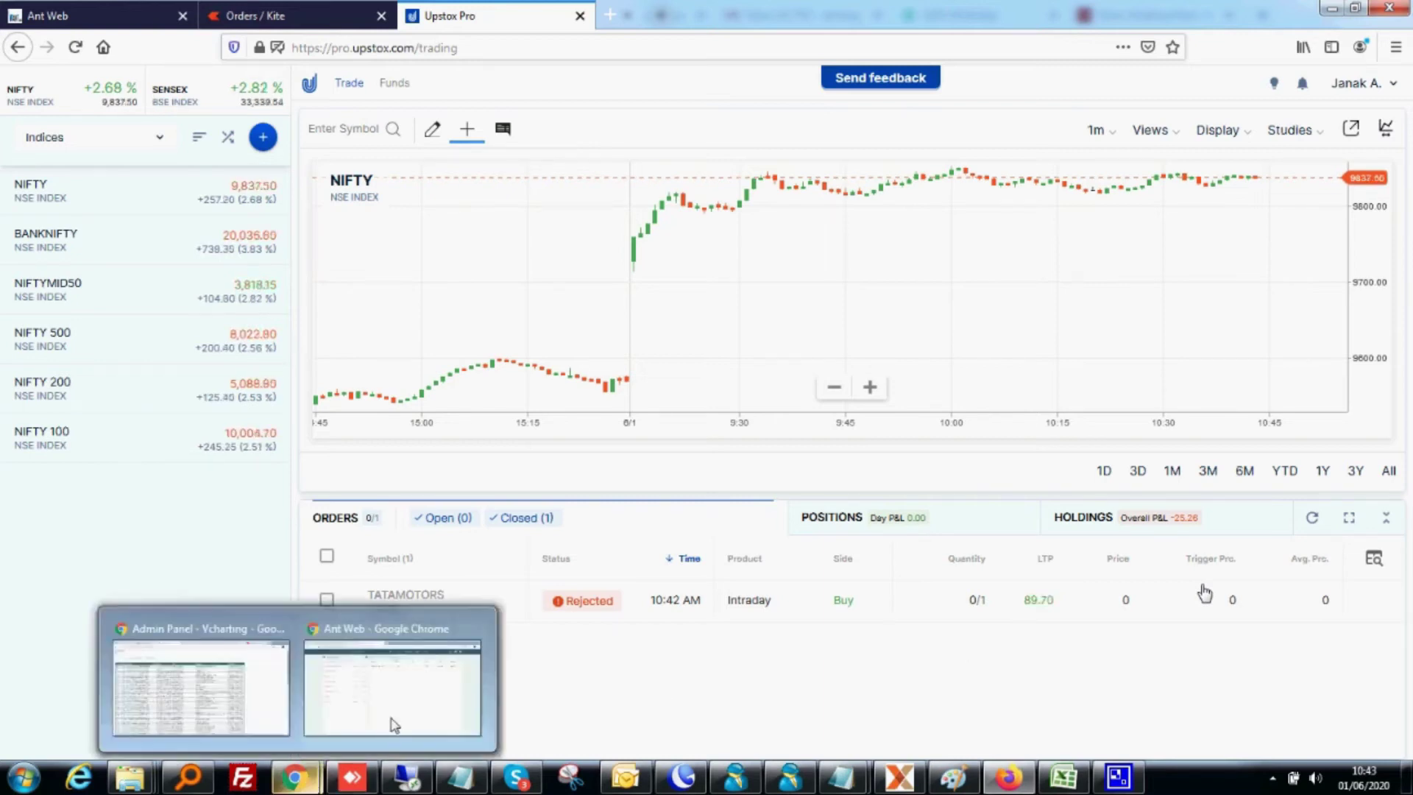
{"action": "left_click", "coordinate": [404, 707]}
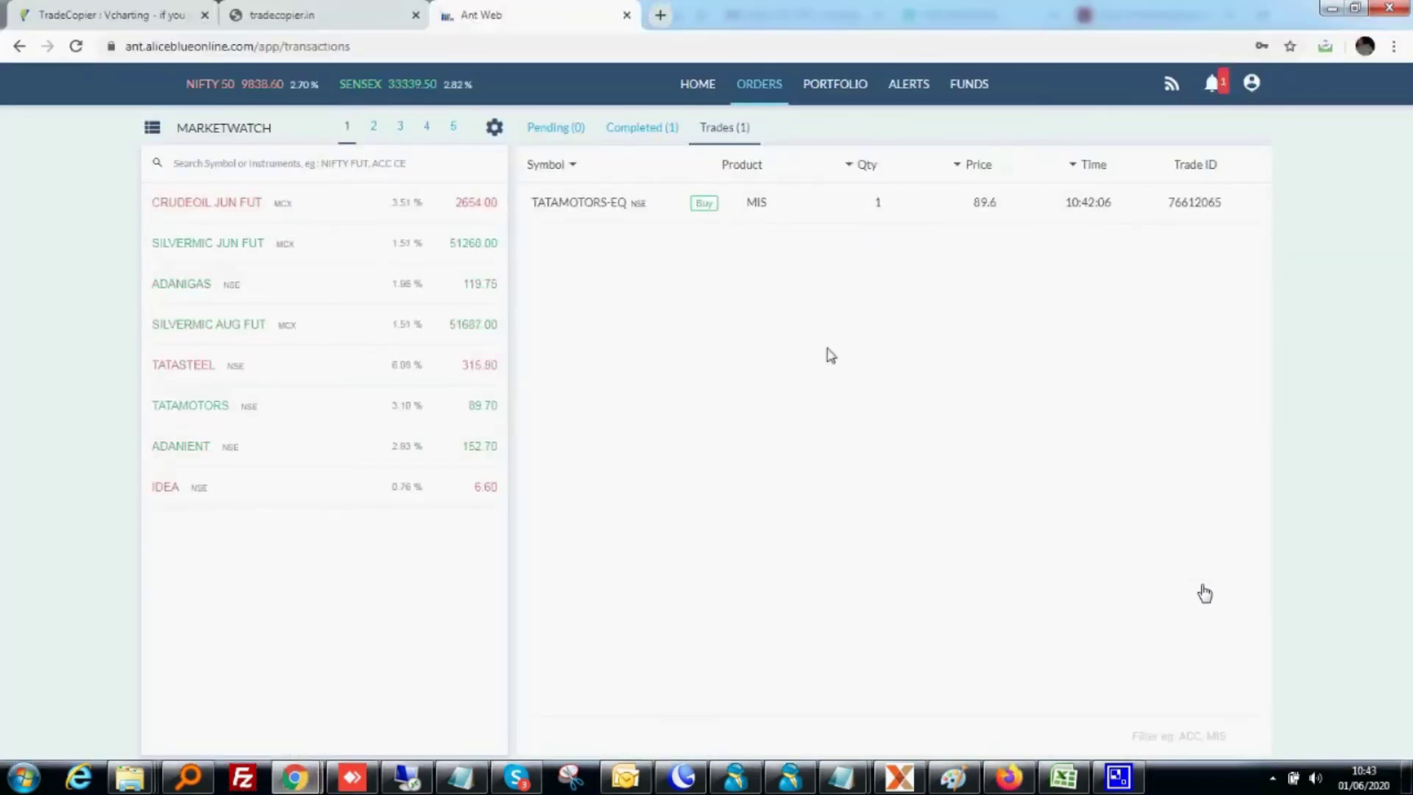
{"action": "left_click", "coordinate": [840, 96]}
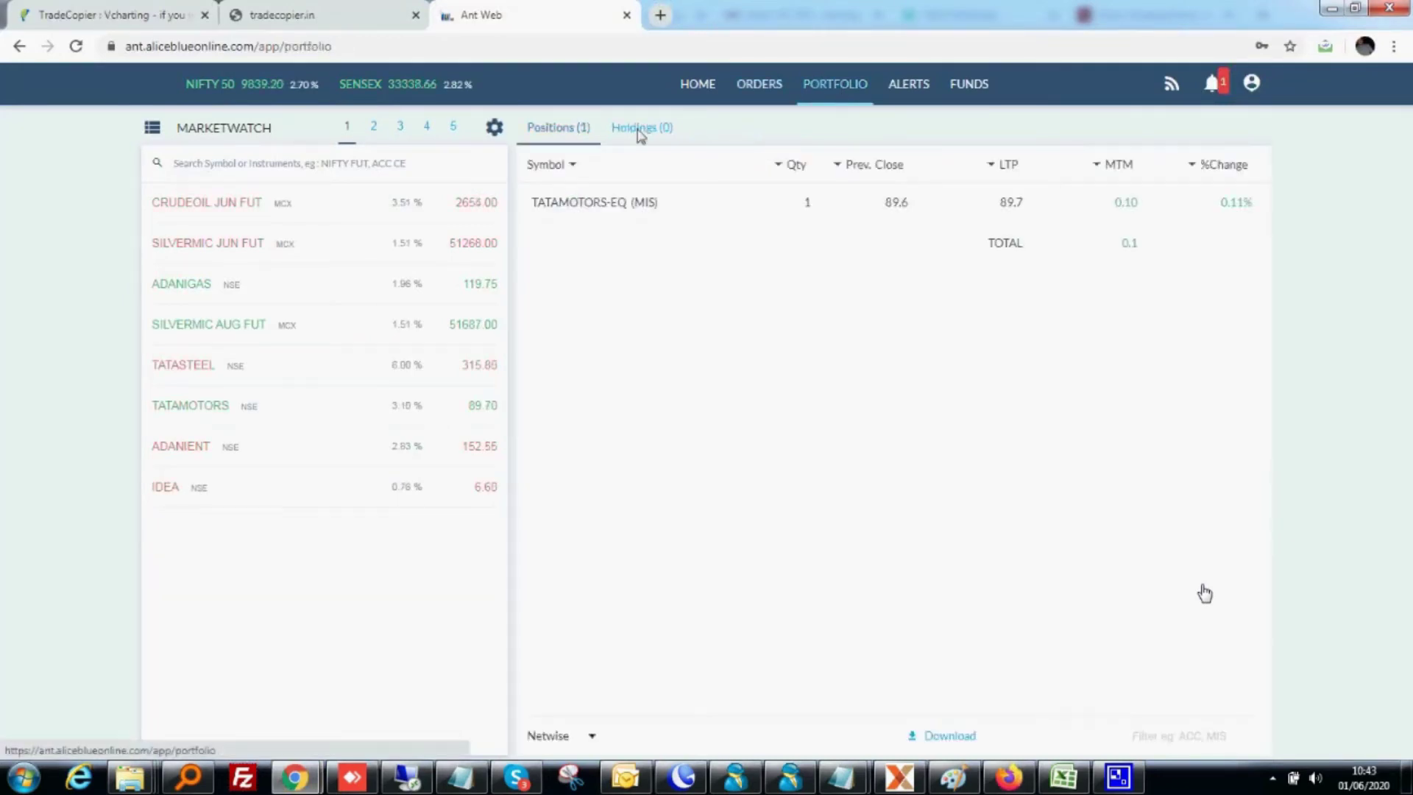
{"action": "mouse_move", "coordinate": [927, 234]}
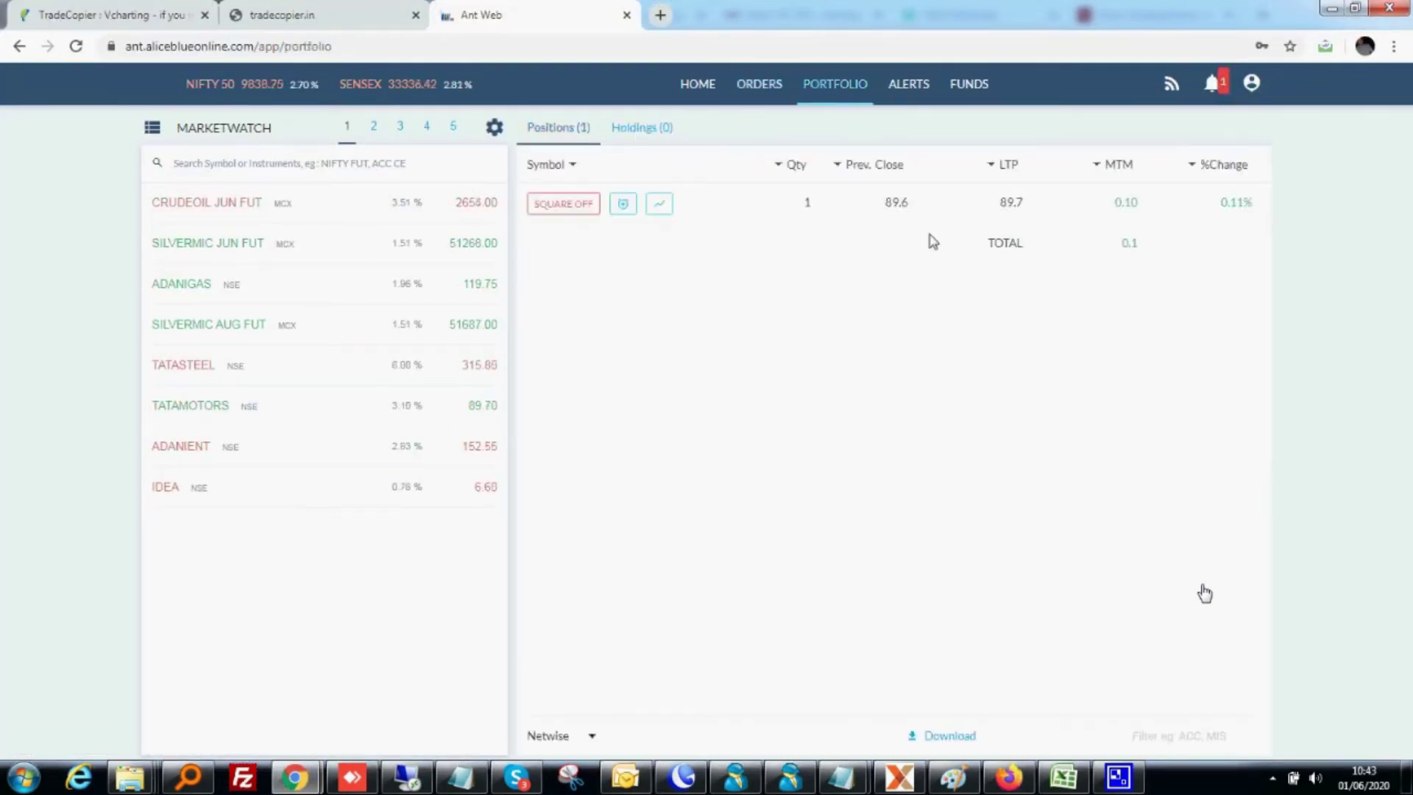
{"action": "left_click", "coordinate": [571, 209]}
{"action": "left_click", "coordinate": [866, 566]}
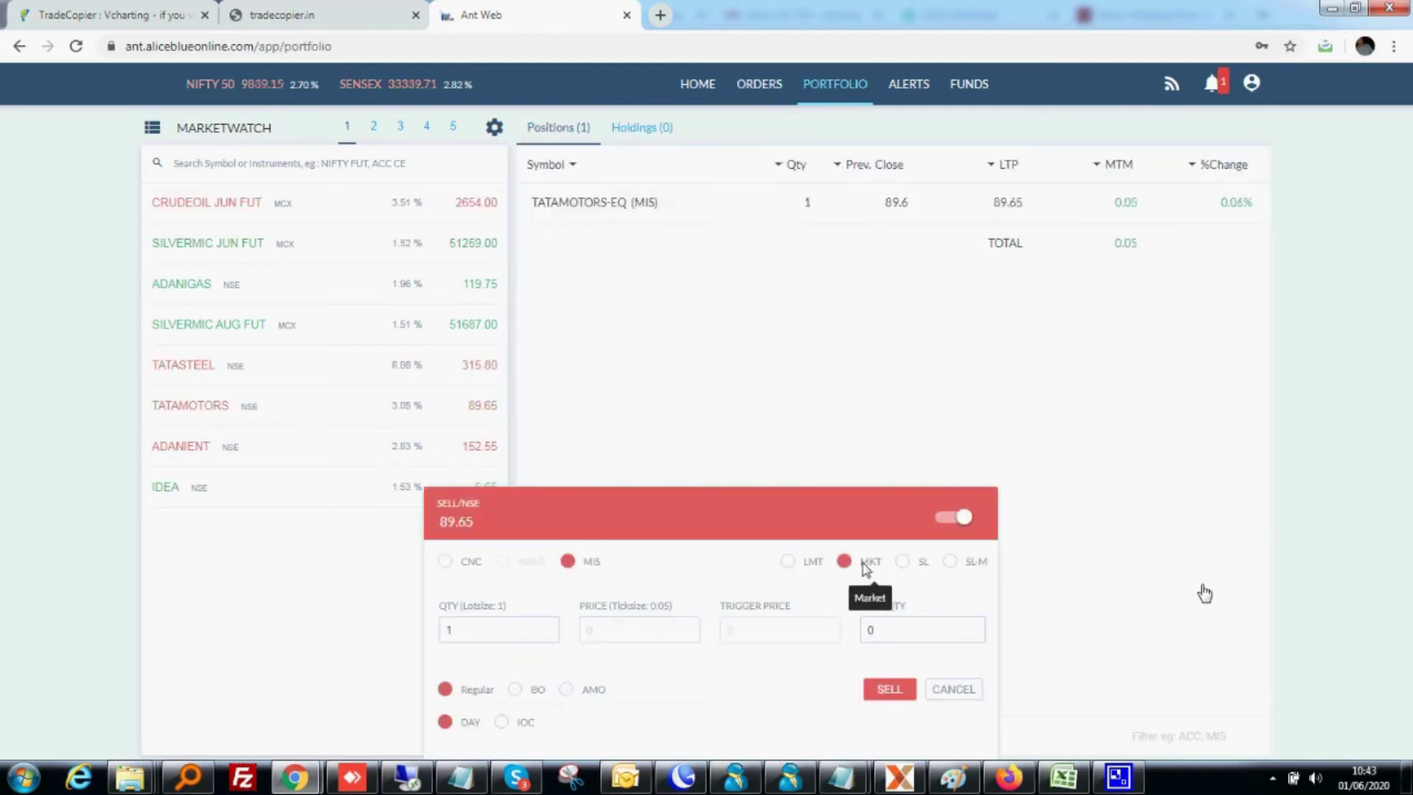
{"action": "left_click", "coordinate": [889, 691]}
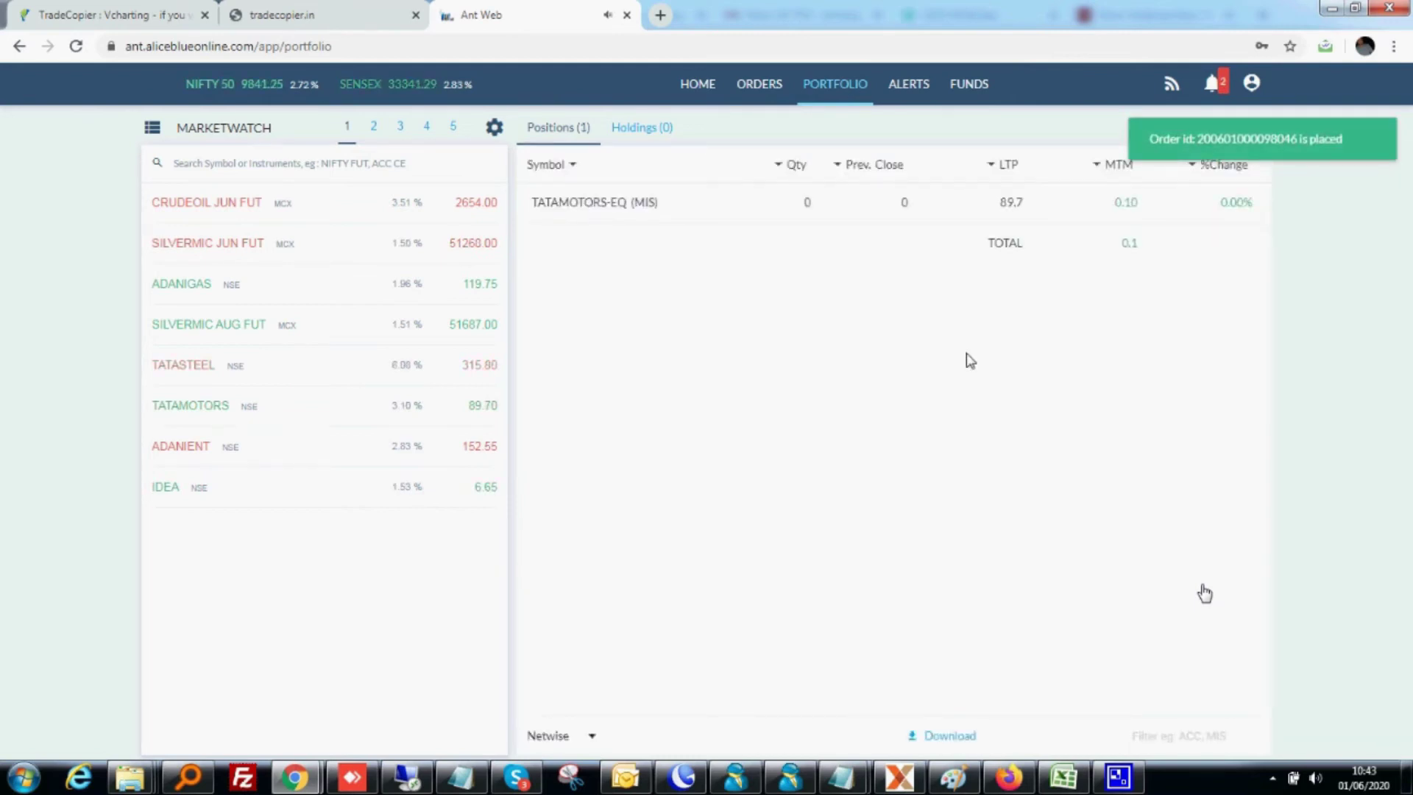
{"action": "left_click", "coordinate": [766, 93]}
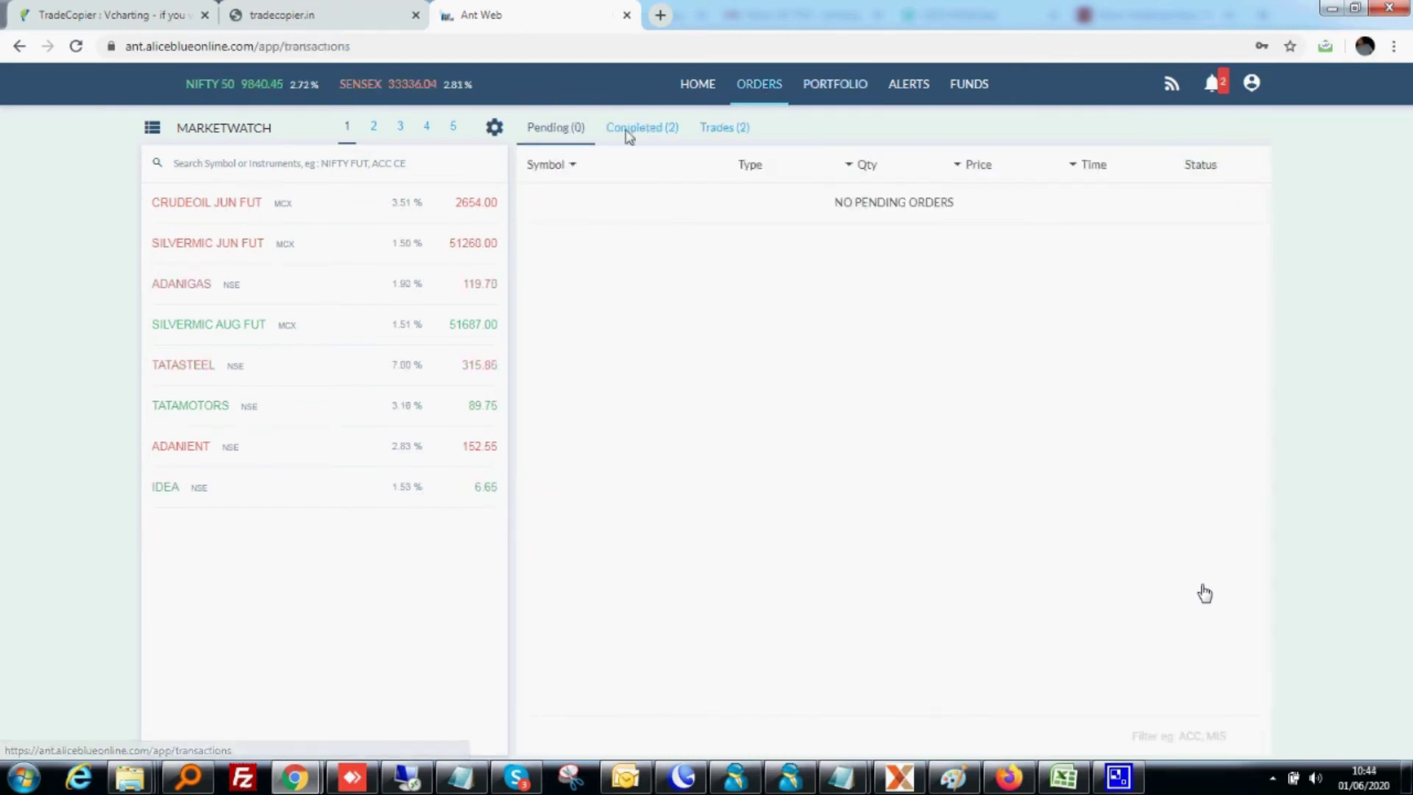
{"action": "left_click", "coordinate": [628, 131]}
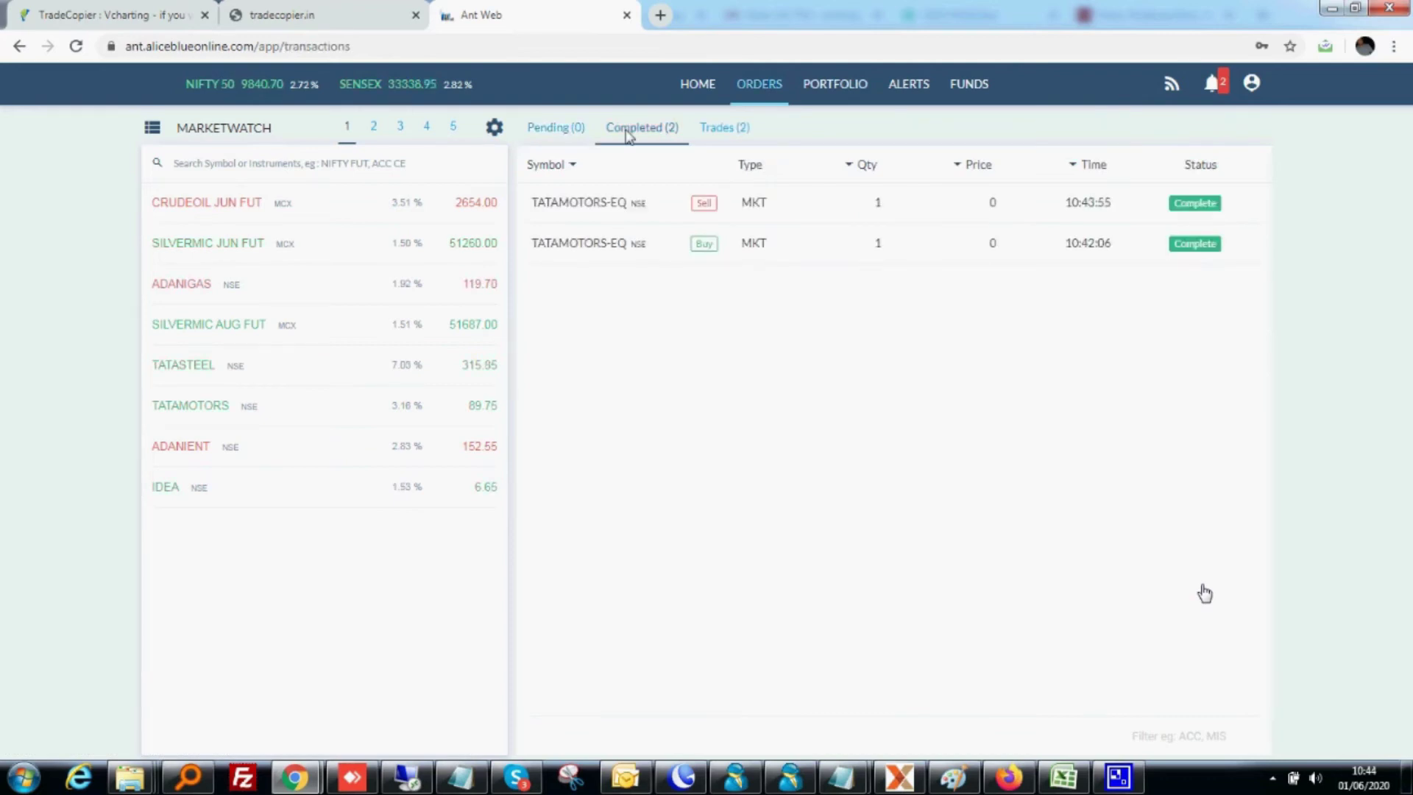
- Switch to the child Ant Web account in Firefox and open its orders page
{"action": "left_click", "coordinate": [1010, 777]}
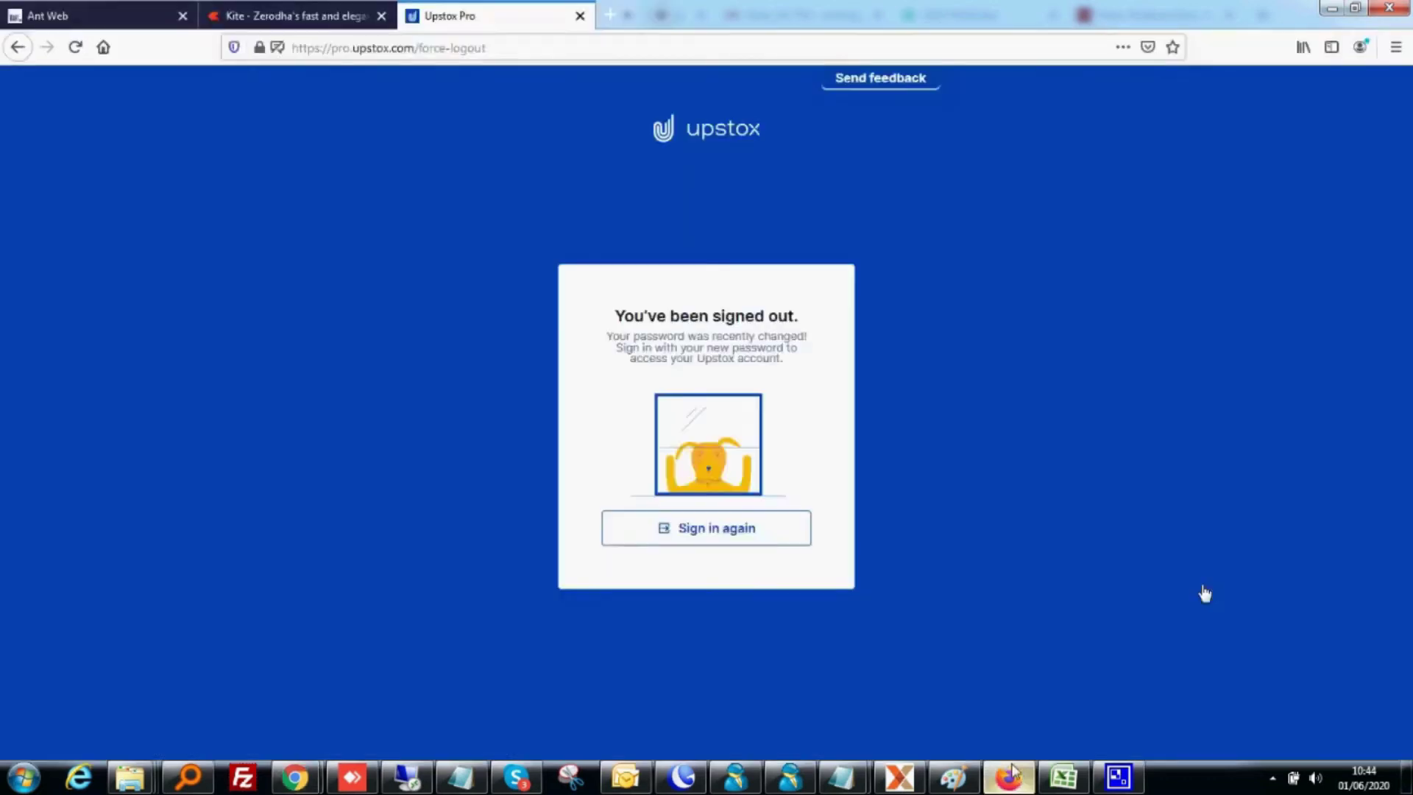
{"action": "left_click", "coordinate": [134, 16]}
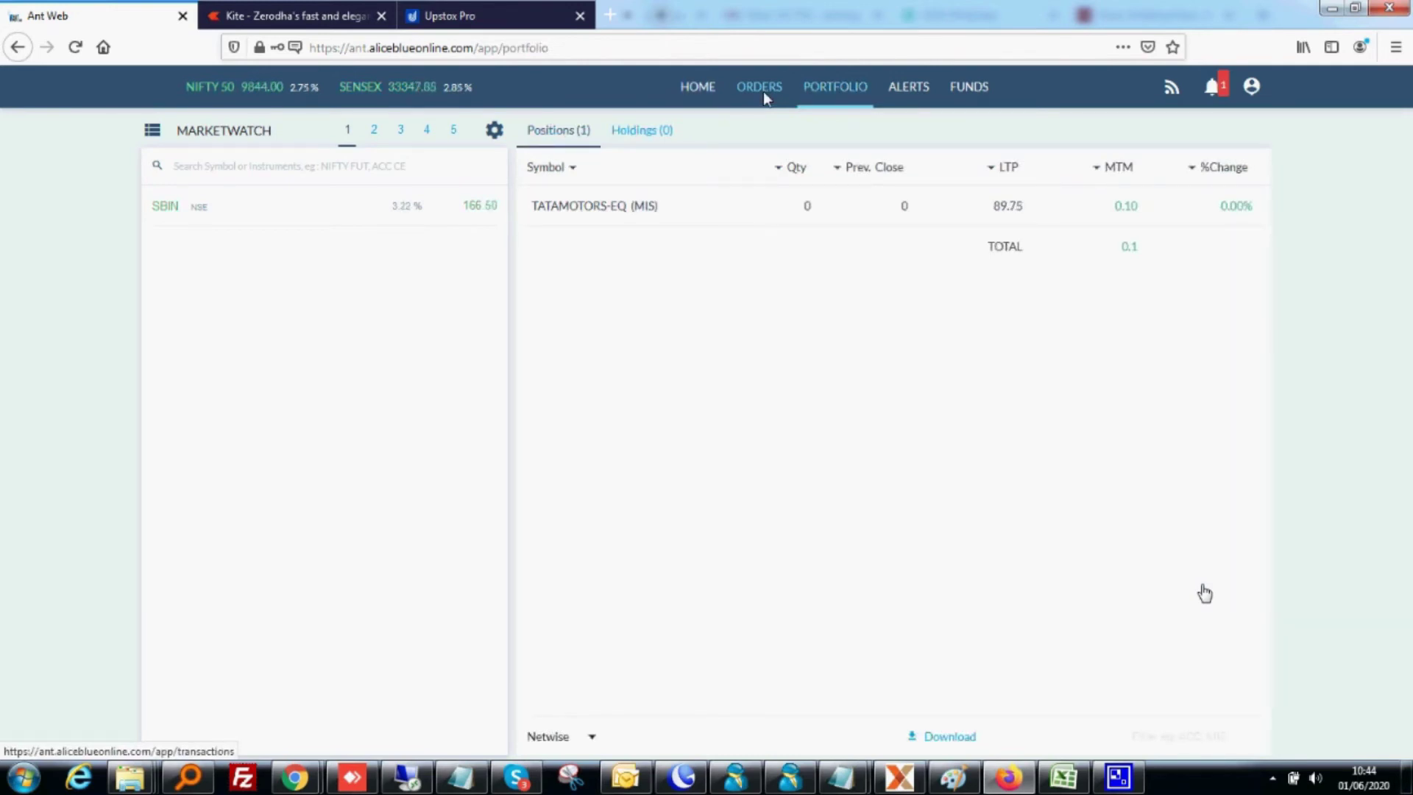
{"action": "left_click", "coordinate": [761, 88]}
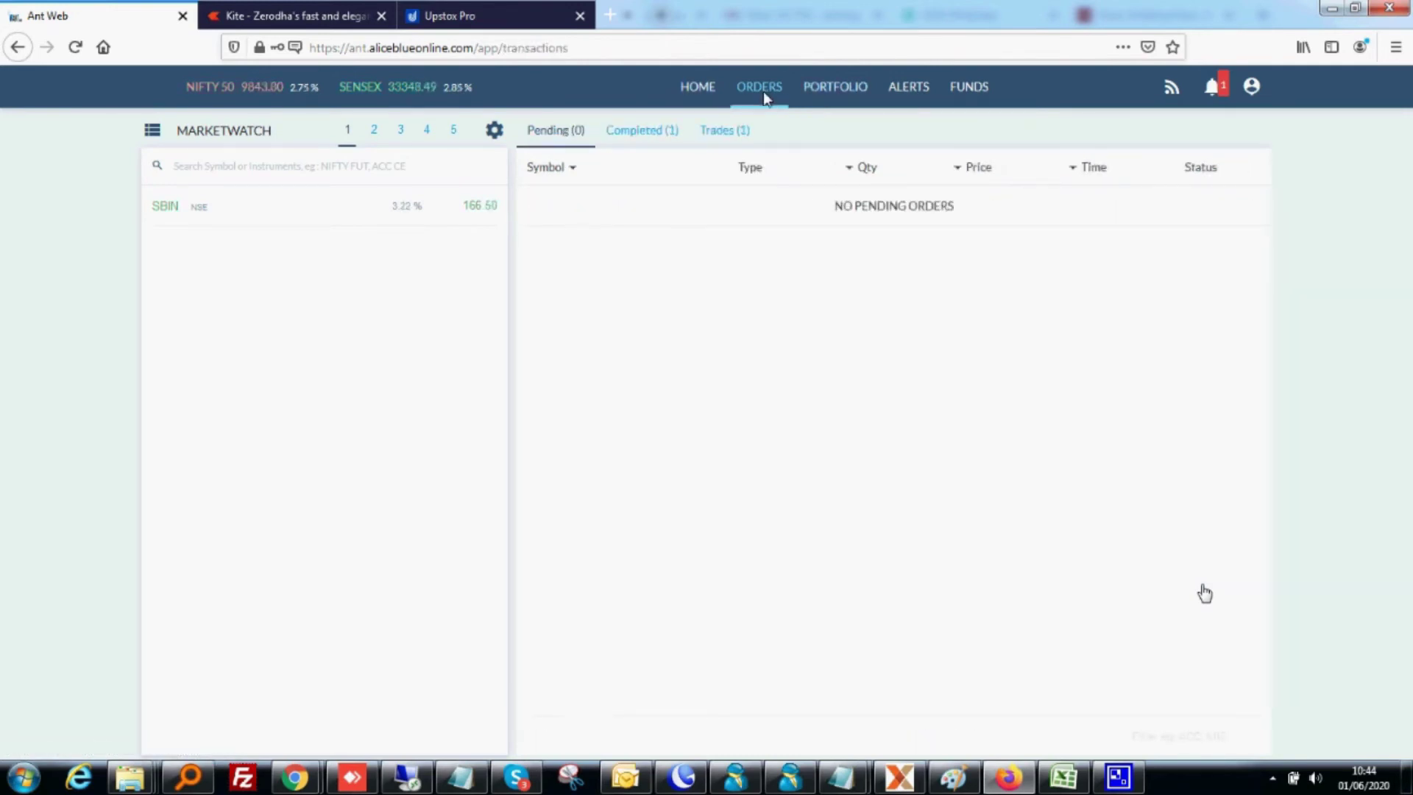
- Reload the page, then check completed TATAMOTORS orders and the position at quantity 0
{"action": "right_click", "coordinate": [845, 335]}
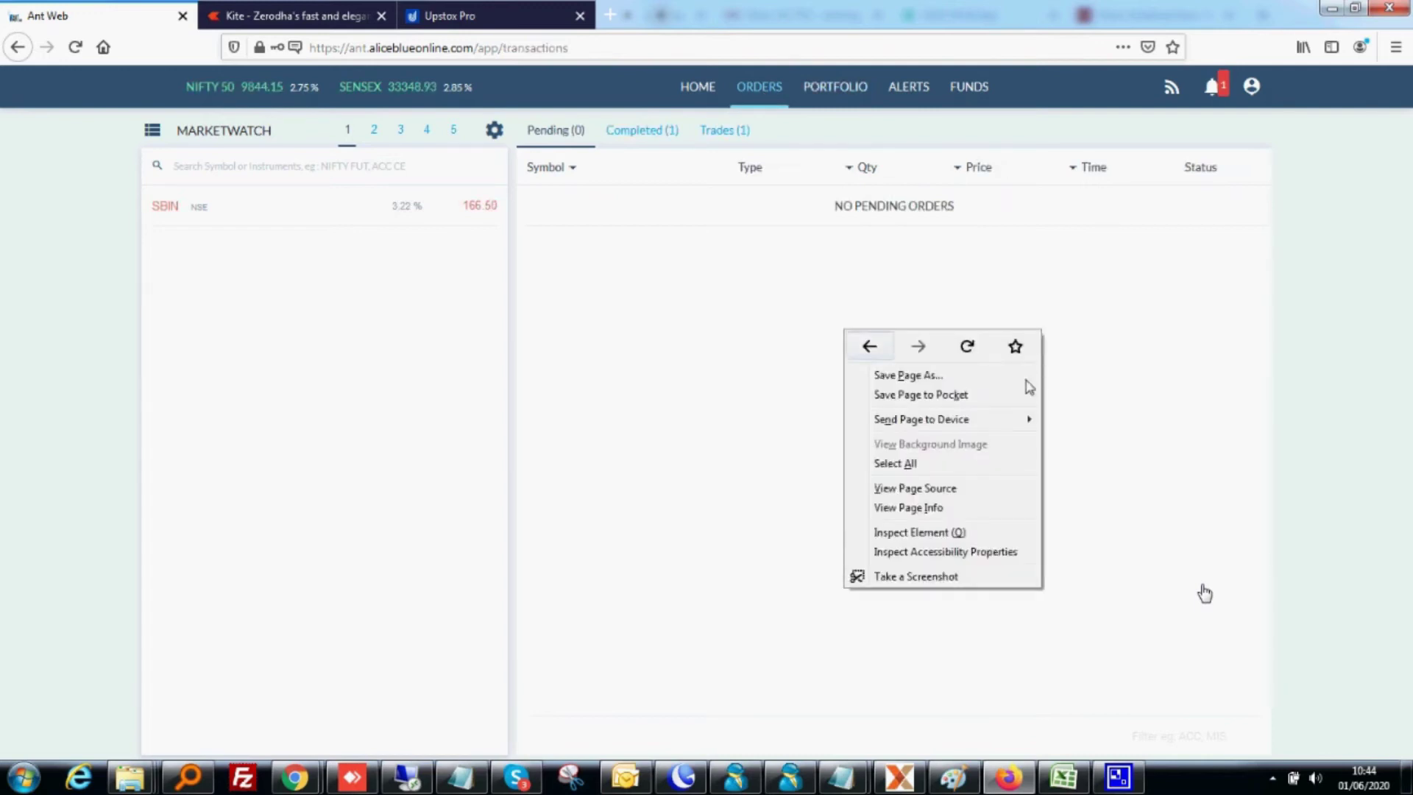
{"action": "right_click", "coordinate": [1178, 470]}
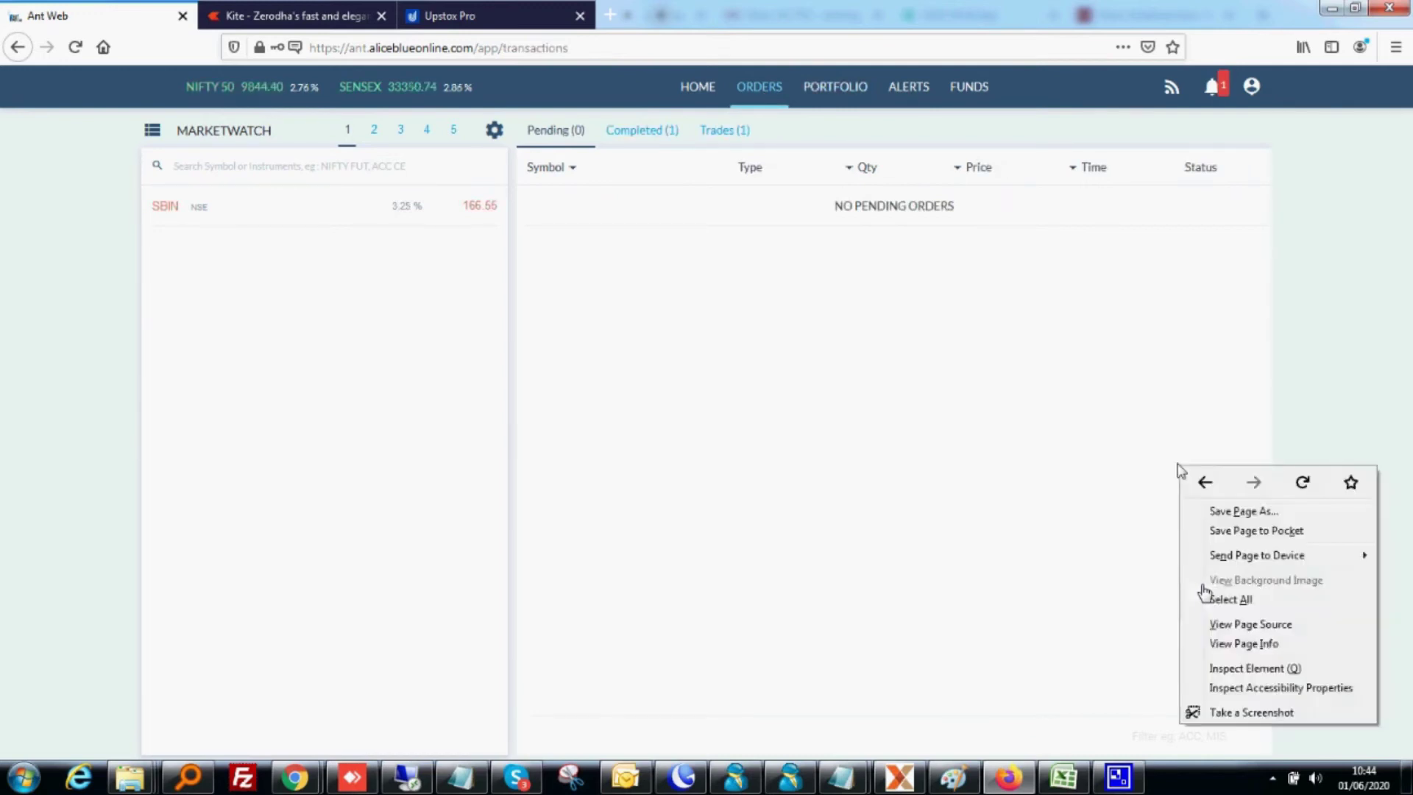
{"action": "left_click", "coordinate": [1113, 456]}
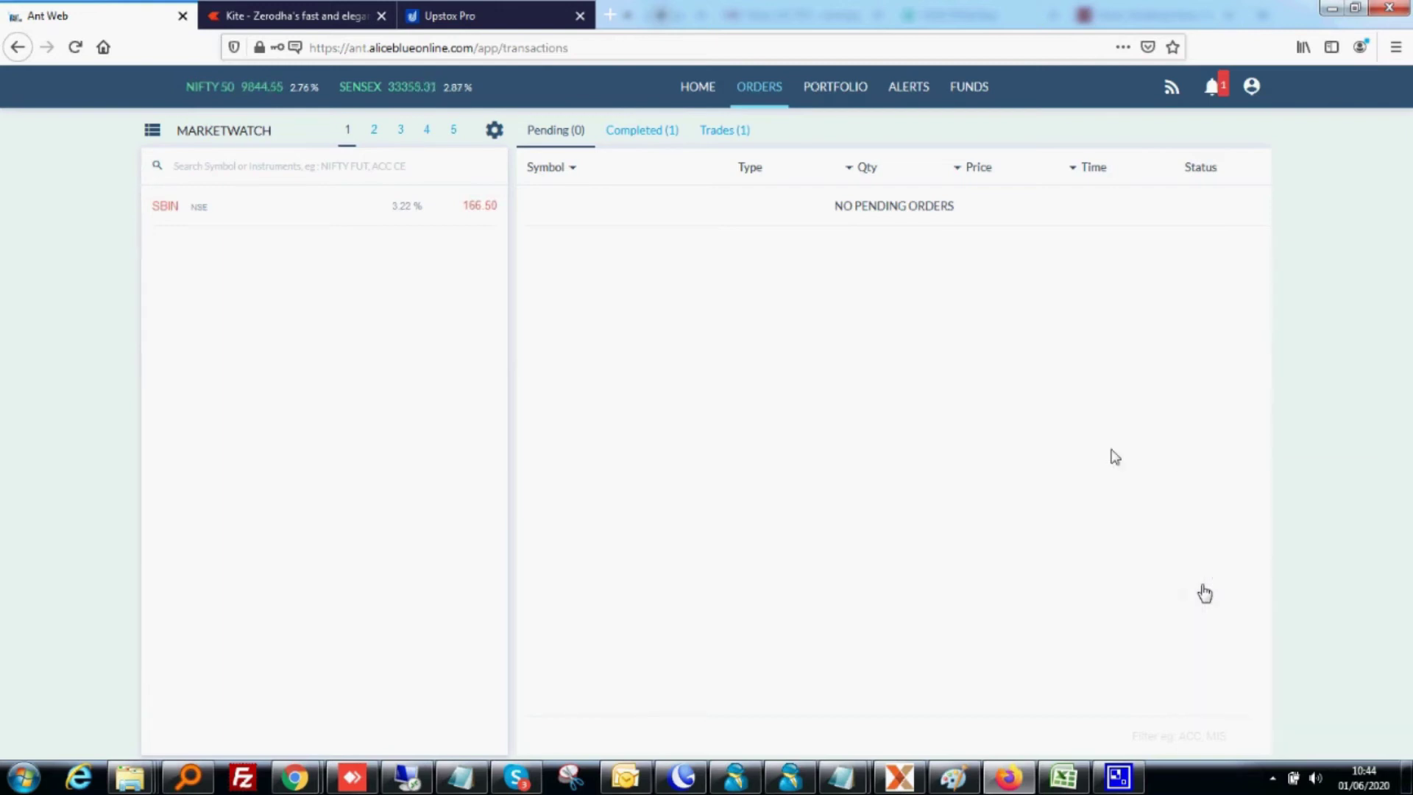
{"action": "right_click", "coordinate": [1309, 379]}
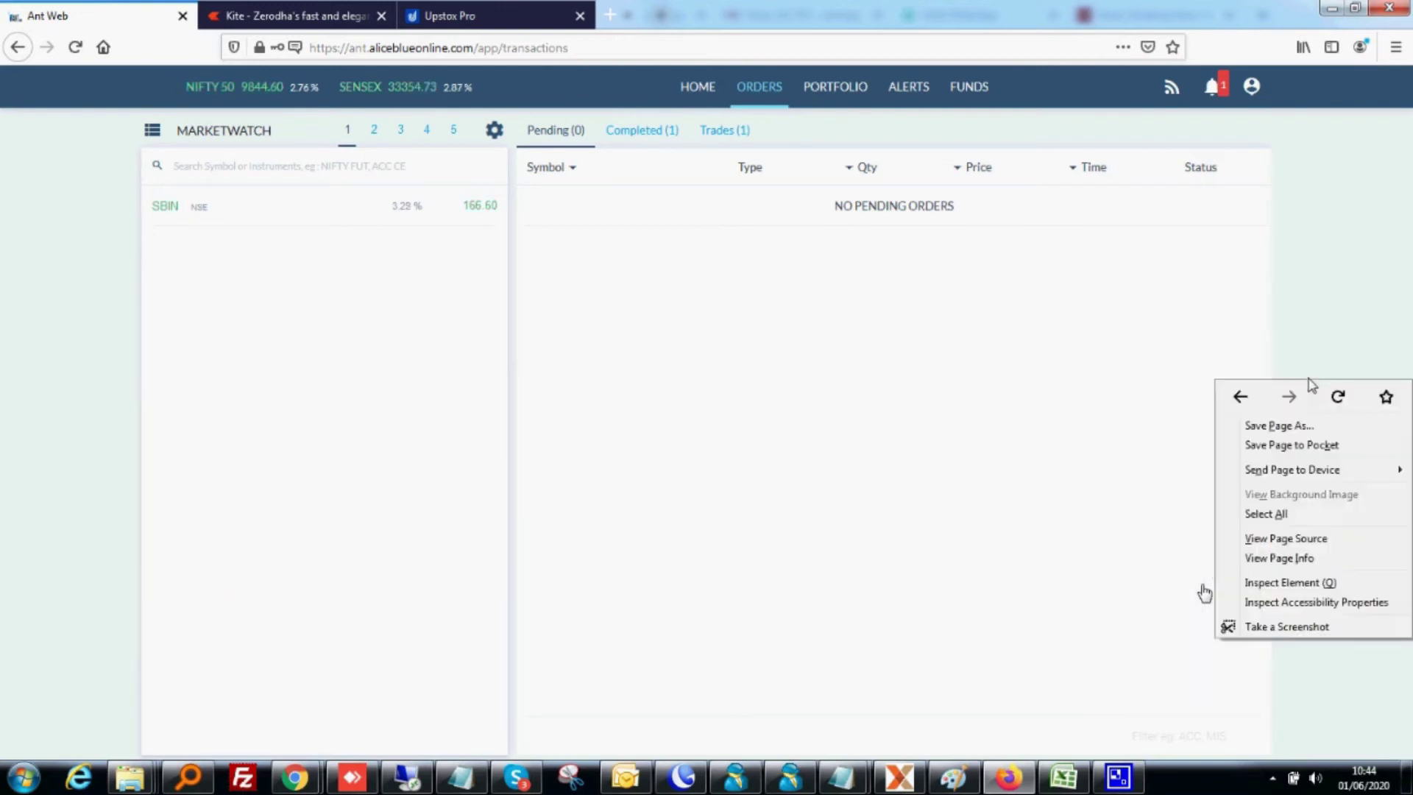
{"action": "left_click", "coordinate": [1337, 398]}
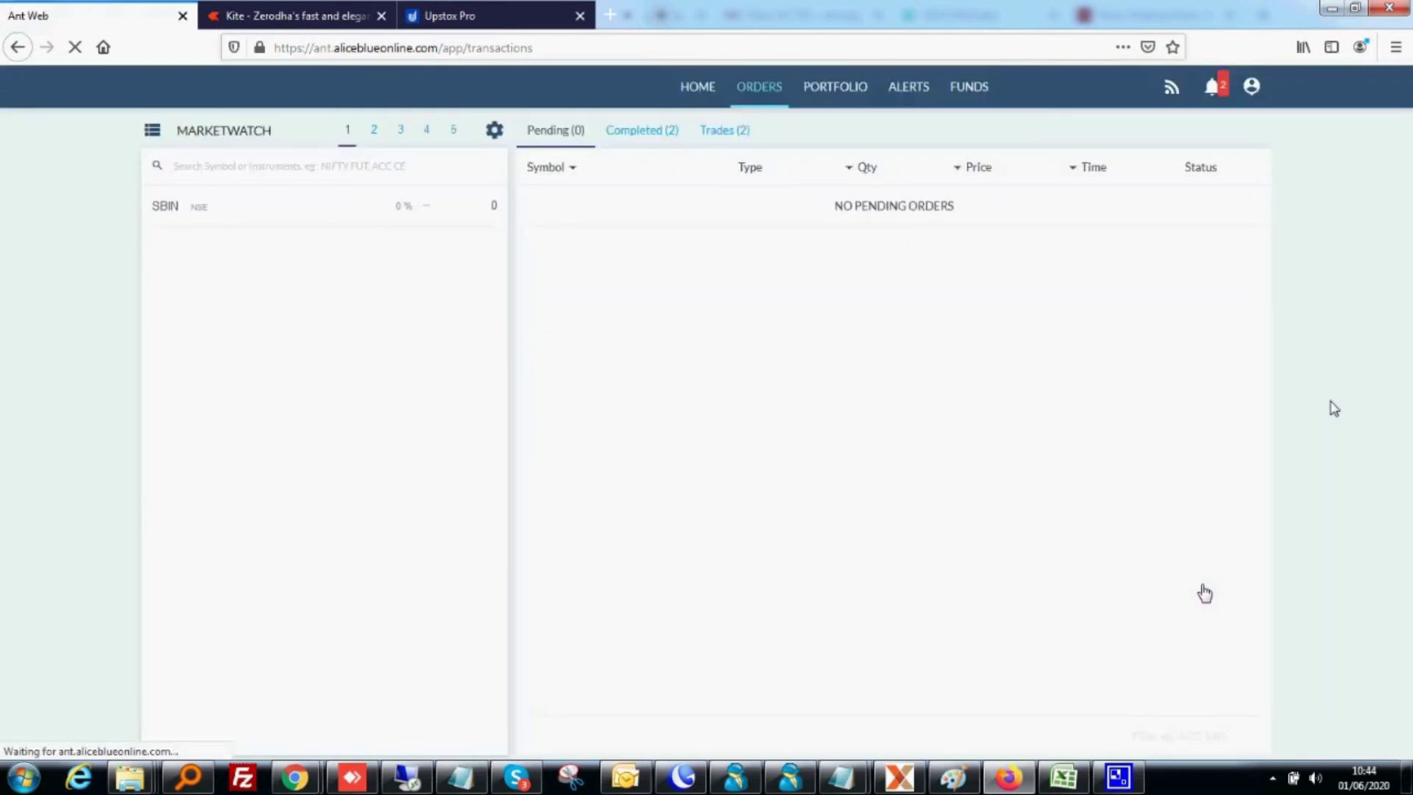
{"action": "left_click", "coordinate": [648, 138]}
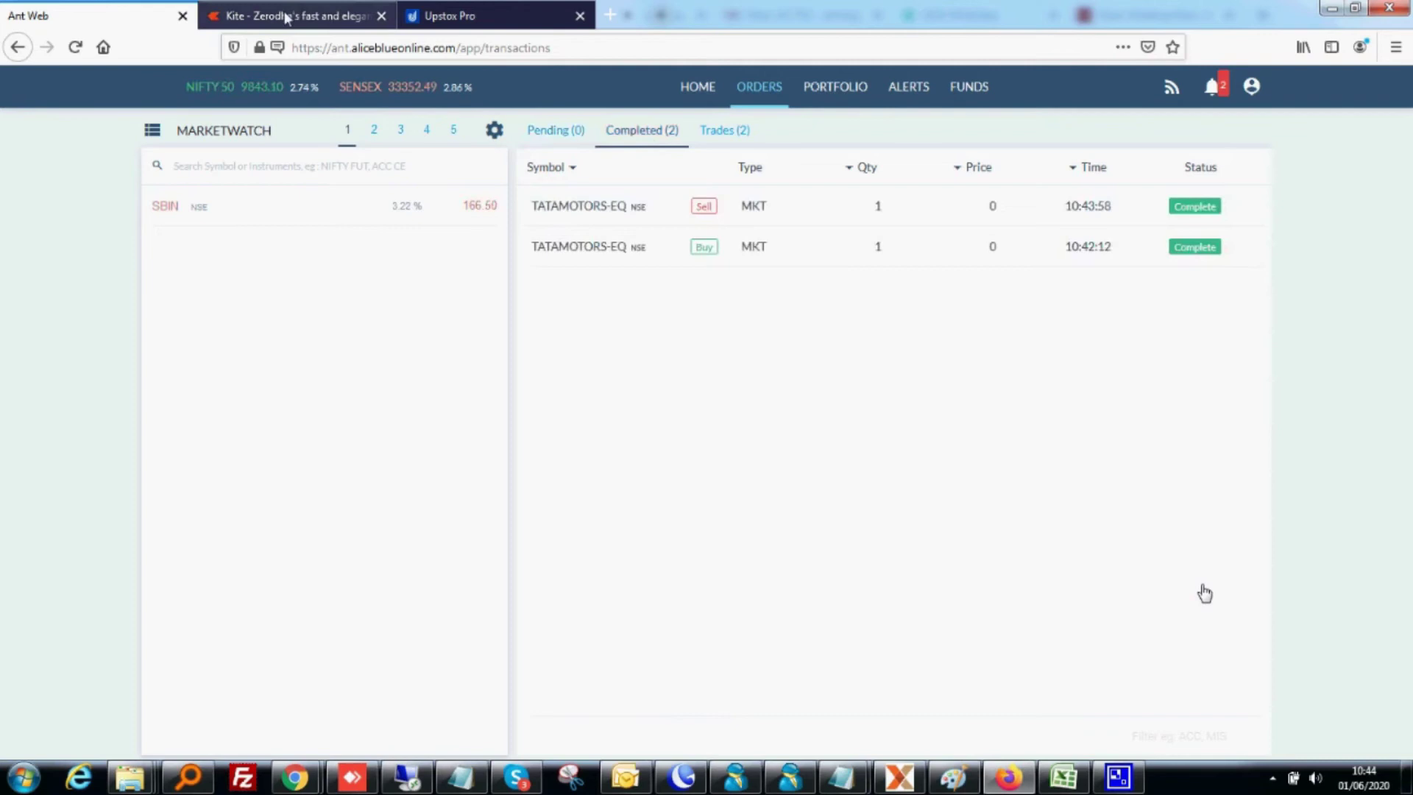
{"action": "left_click", "coordinate": [830, 86]}
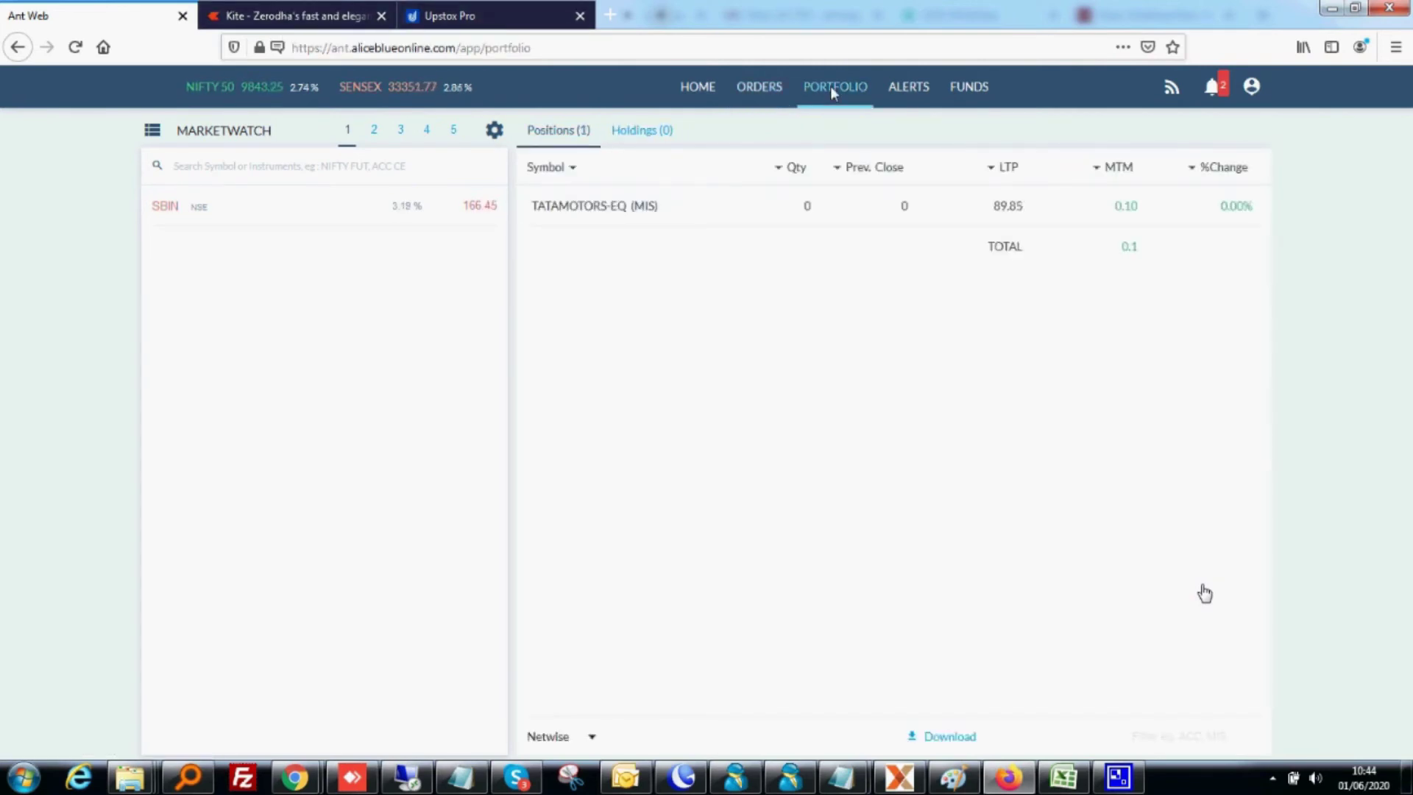
- Log back into Zerodha Kite with the account password and PIN, then view orders and positions
{"action": "left_click", "coordinate": [298, 16]}
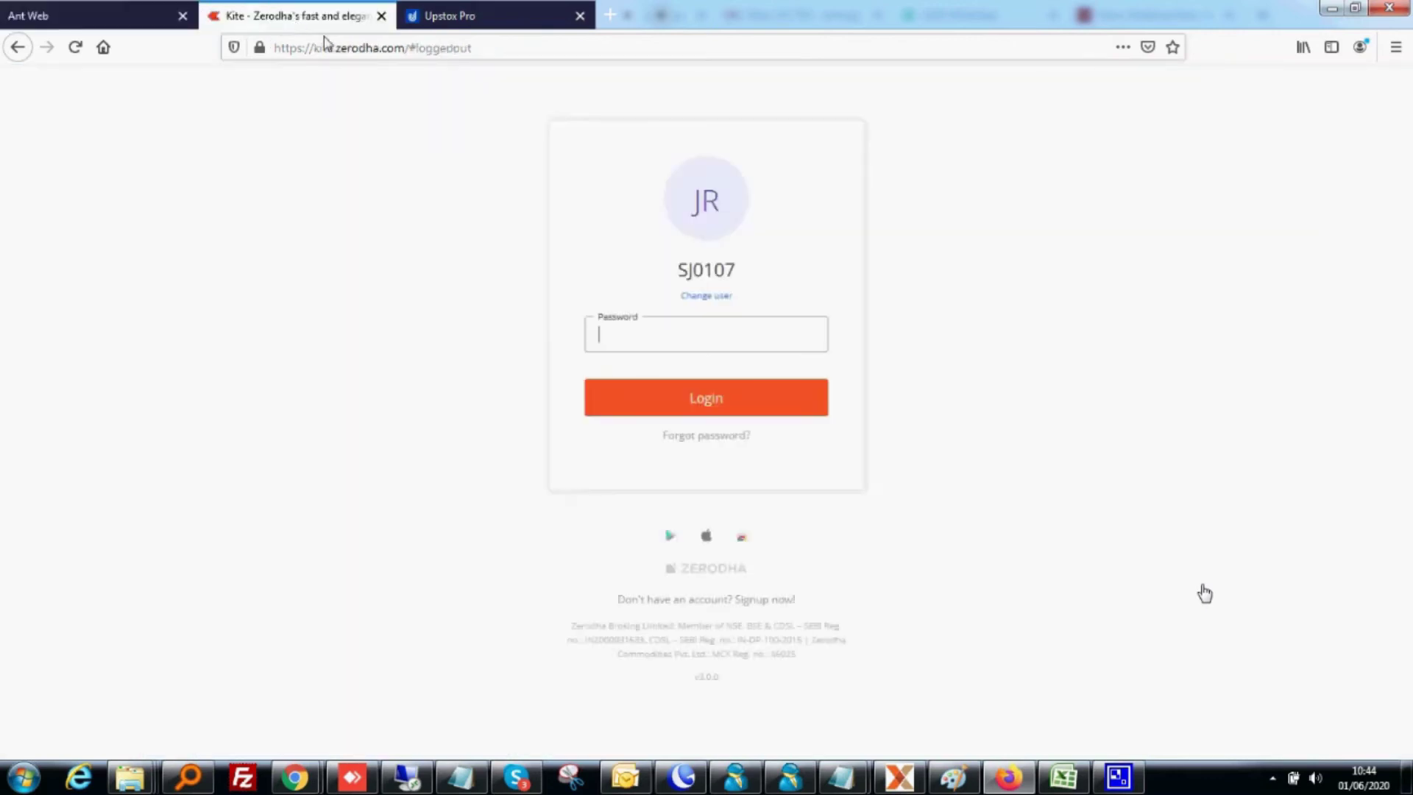
{"action": "type", "text": "•••••••"}
{"action": "key", "text": "Return"}
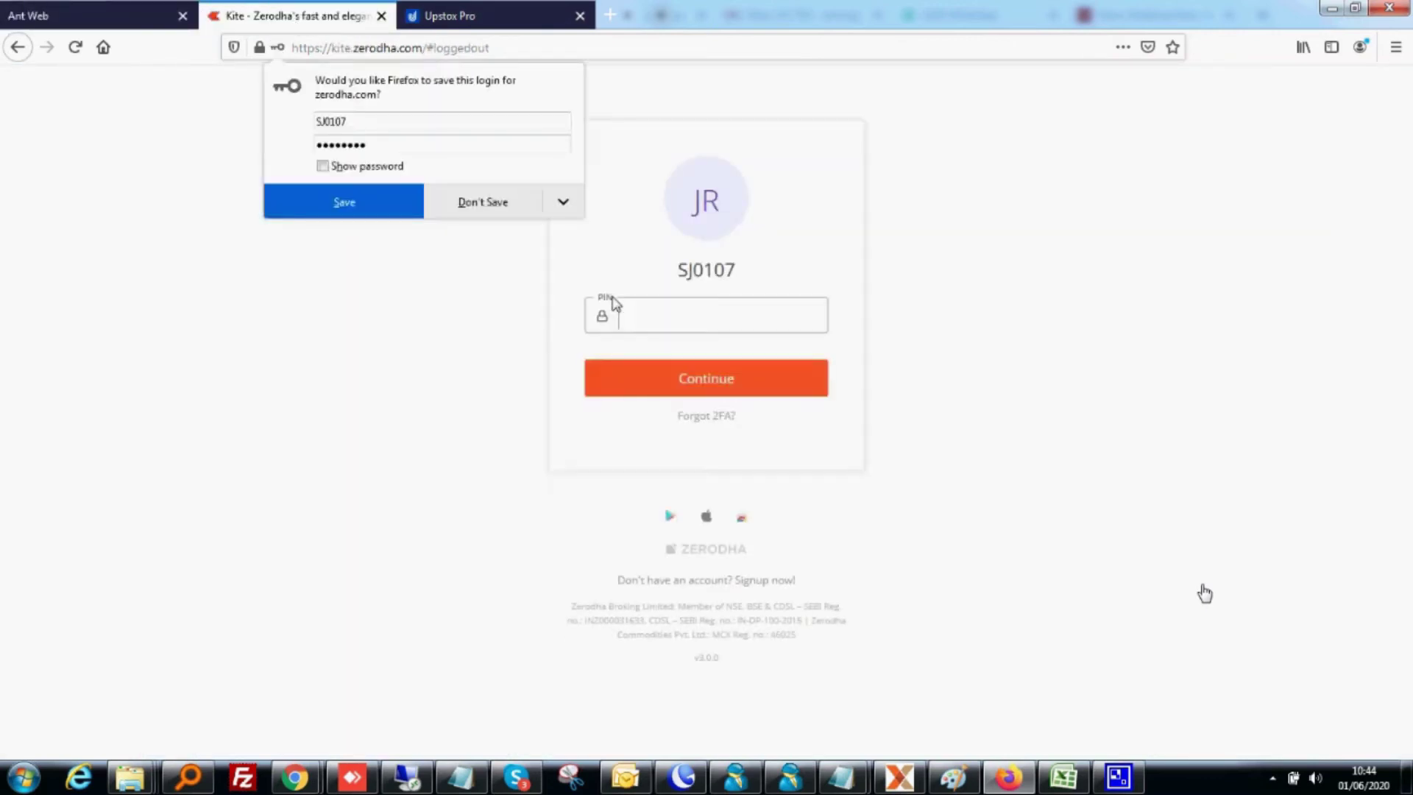
{"action": "left_click", "coordinate": [496, 209]}
{"action": "type", "text": "•"}
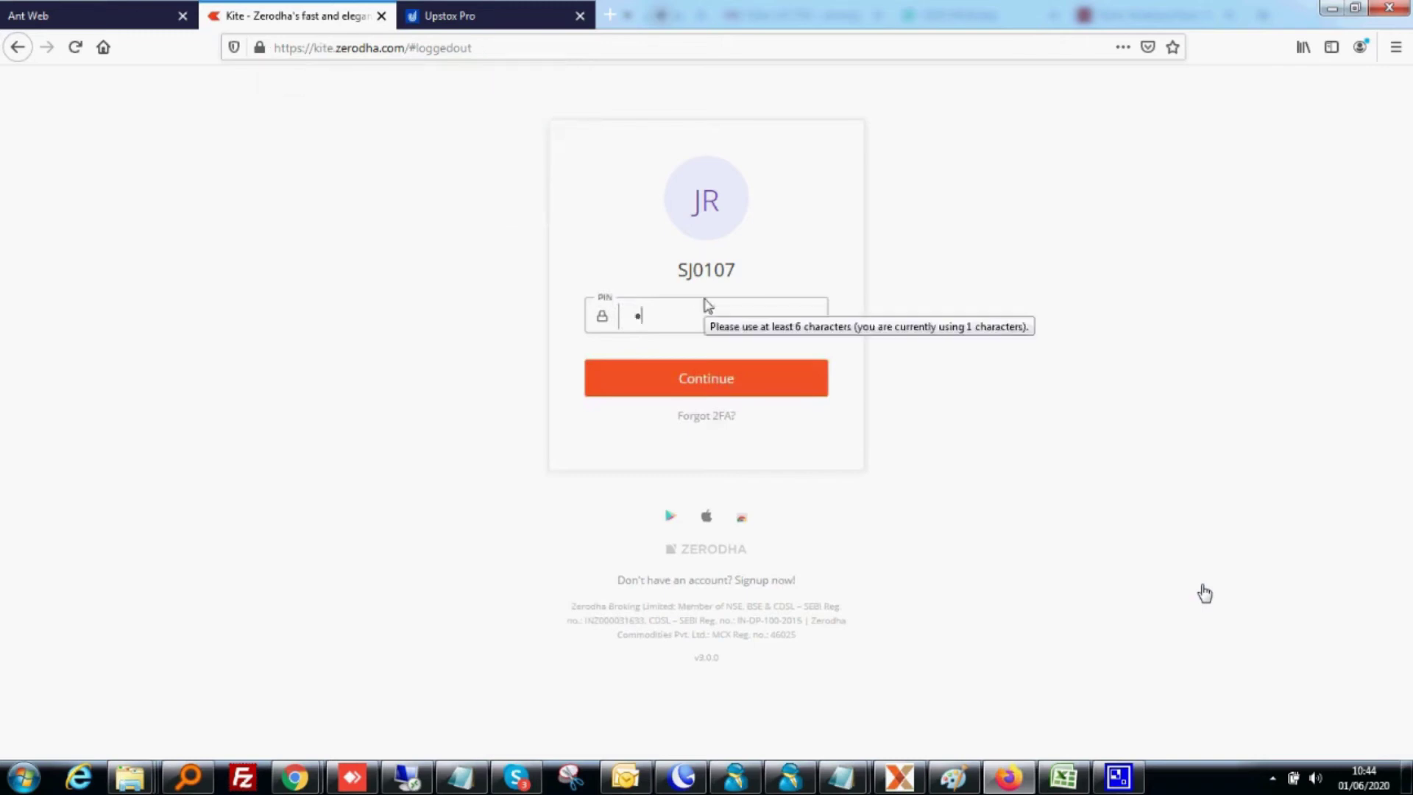
{"action": "type", "text": "•••••"}
{"action": "key", "text": "Return"}
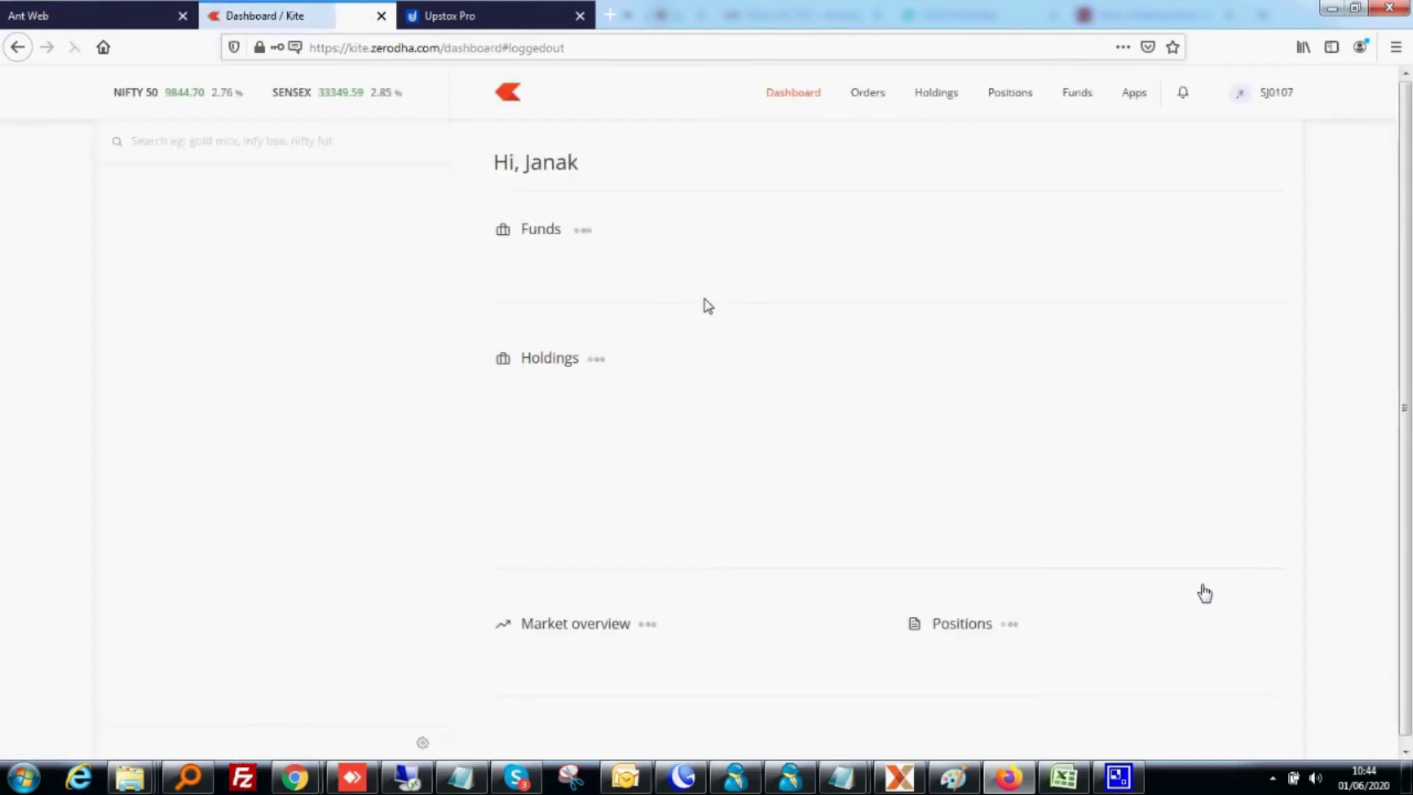
{"action": "left_click", "coordinate": [866, 96]}
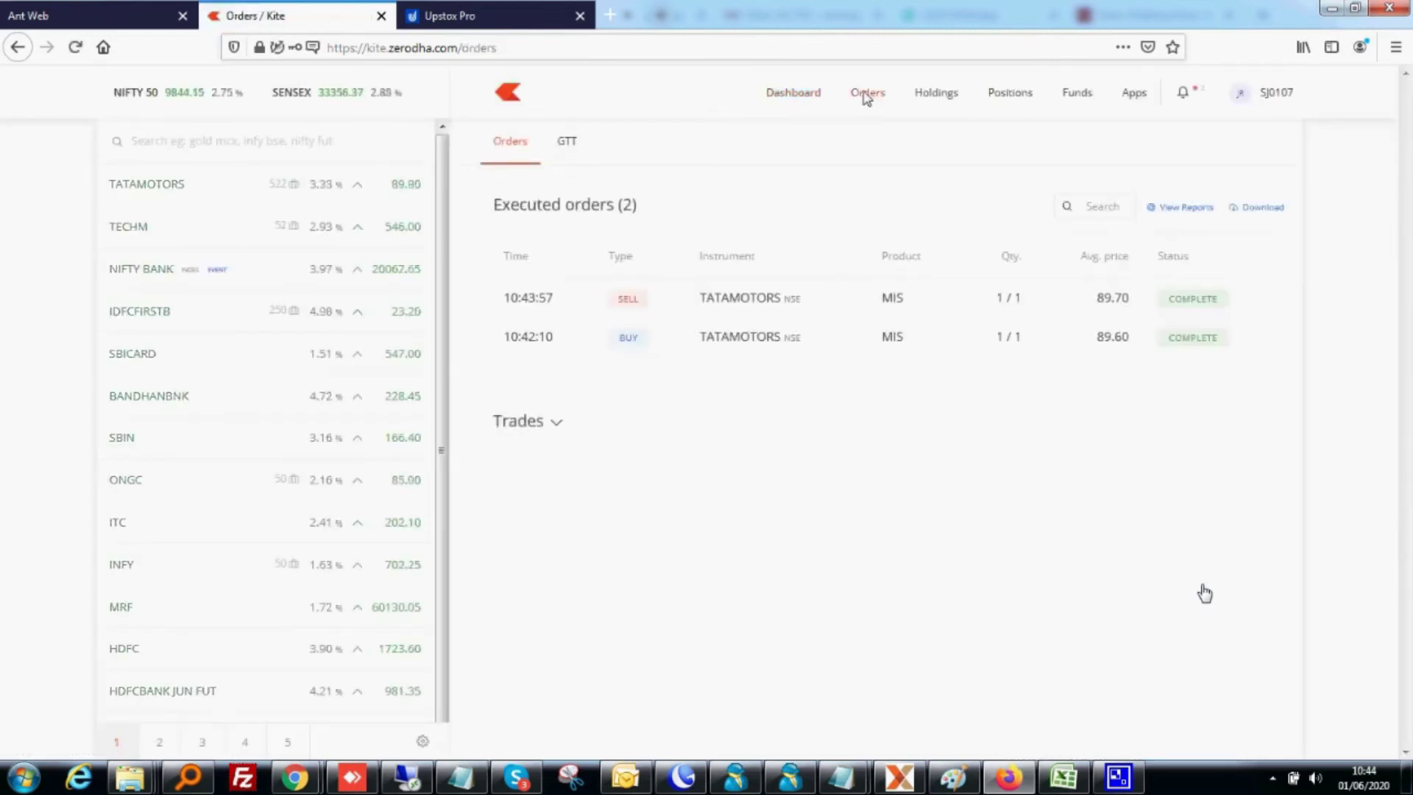
{"action": "left_click", "coordinate": [1016, 101]}
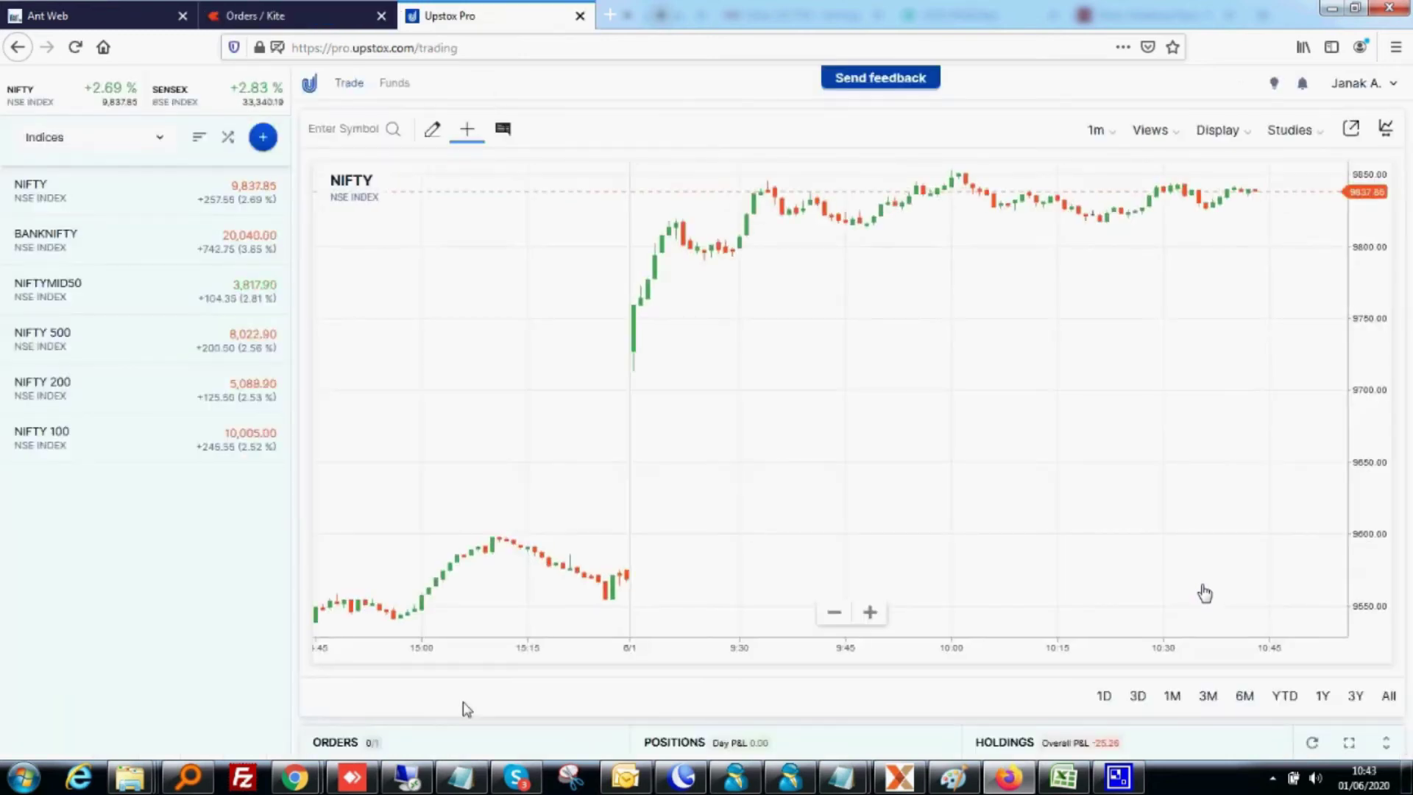
- Expand Upstox's orders panel, still showing only the rejected TATAMOTORS buy, then return to Ant Web
{"action": "left_click", "coordinate": [336, 742]}
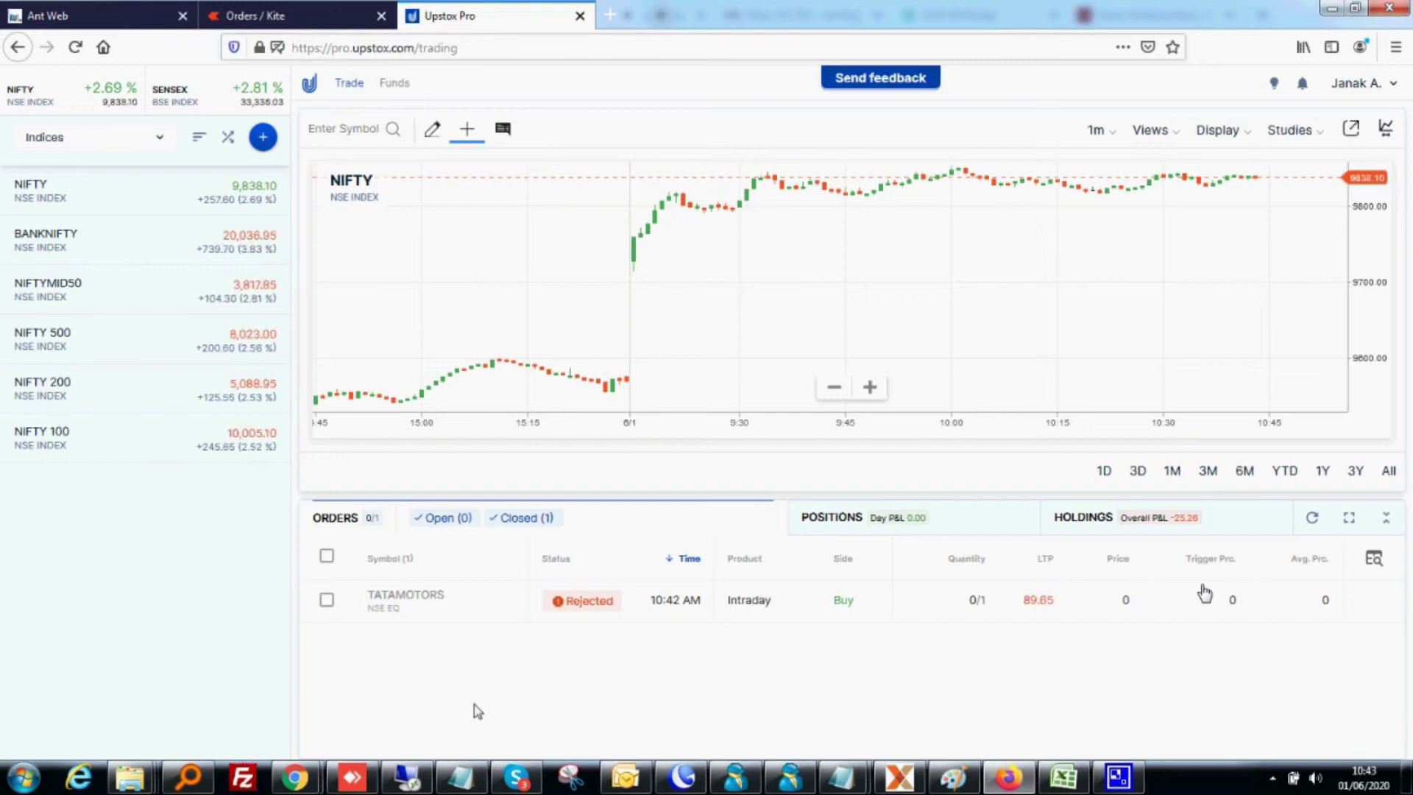
{"action": "mouse_move", "coordinate": [311, 784]}
{"action": "left_click", "coordinate": [400, 705]}
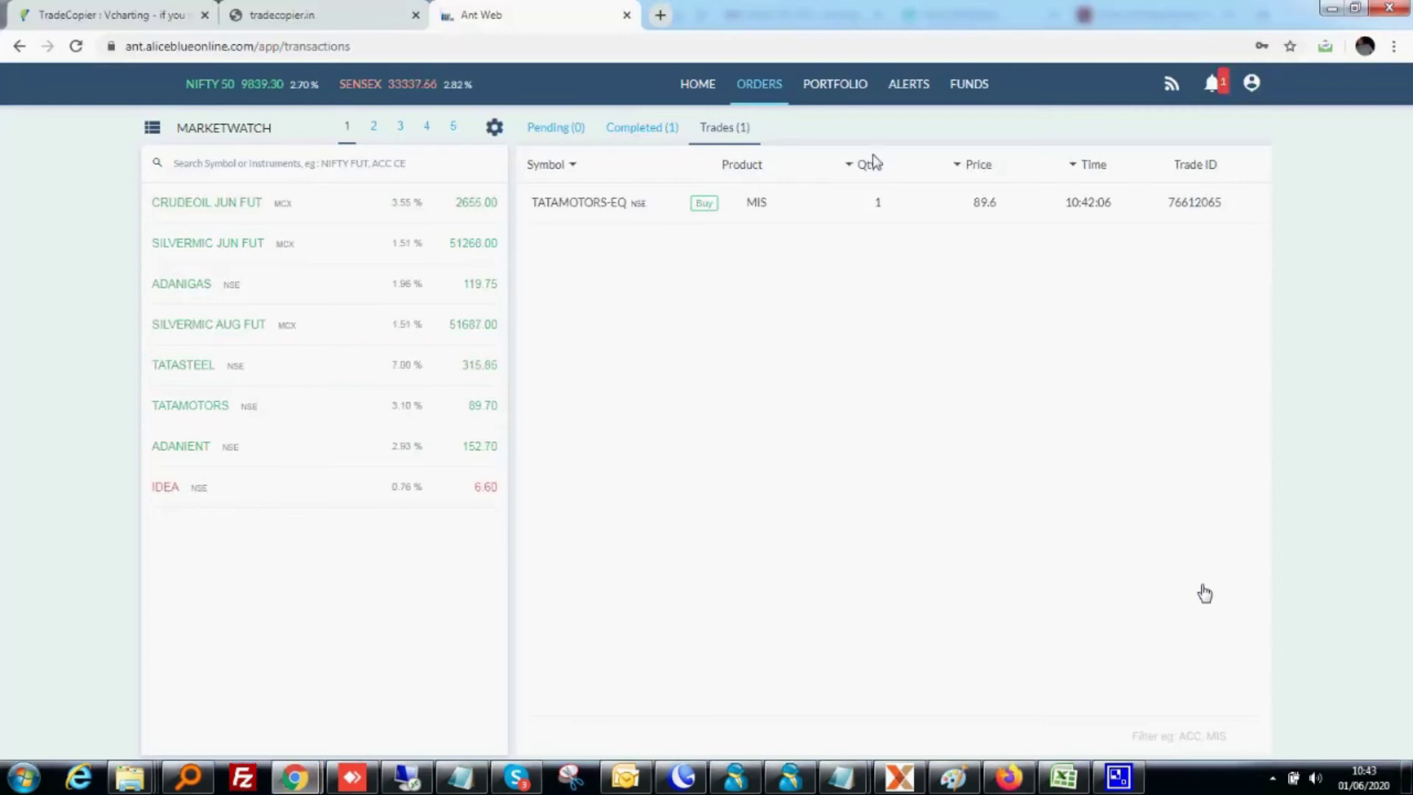
- Square off the TATAMOTORS-EQ MIS position with a market sell order and view the orders page
{"action": "left_click", "coordinate": [842, 94]}
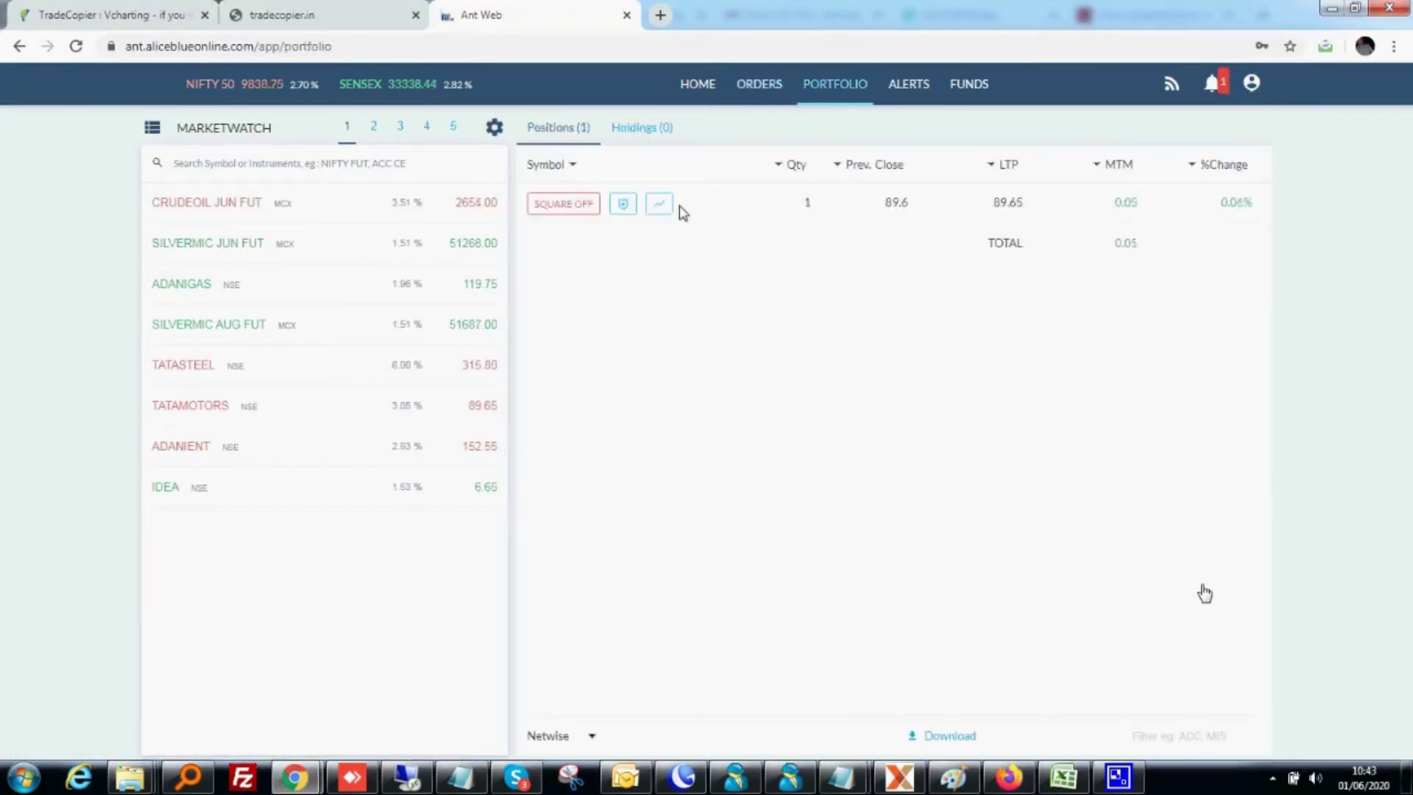
{"action": "left_click", "coordinate": [572, 210]}
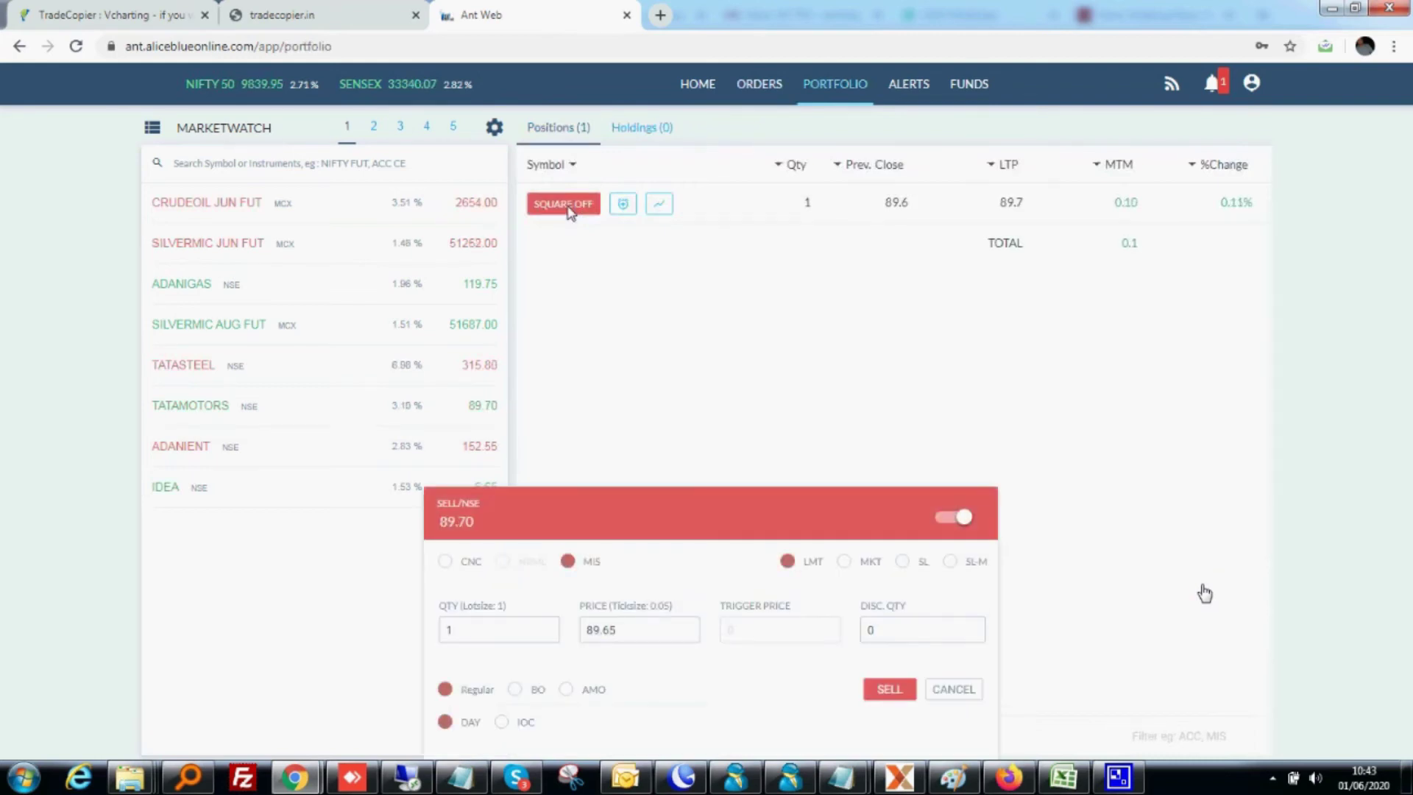
{"action": "left_click", "coordinate": [865, 565]}
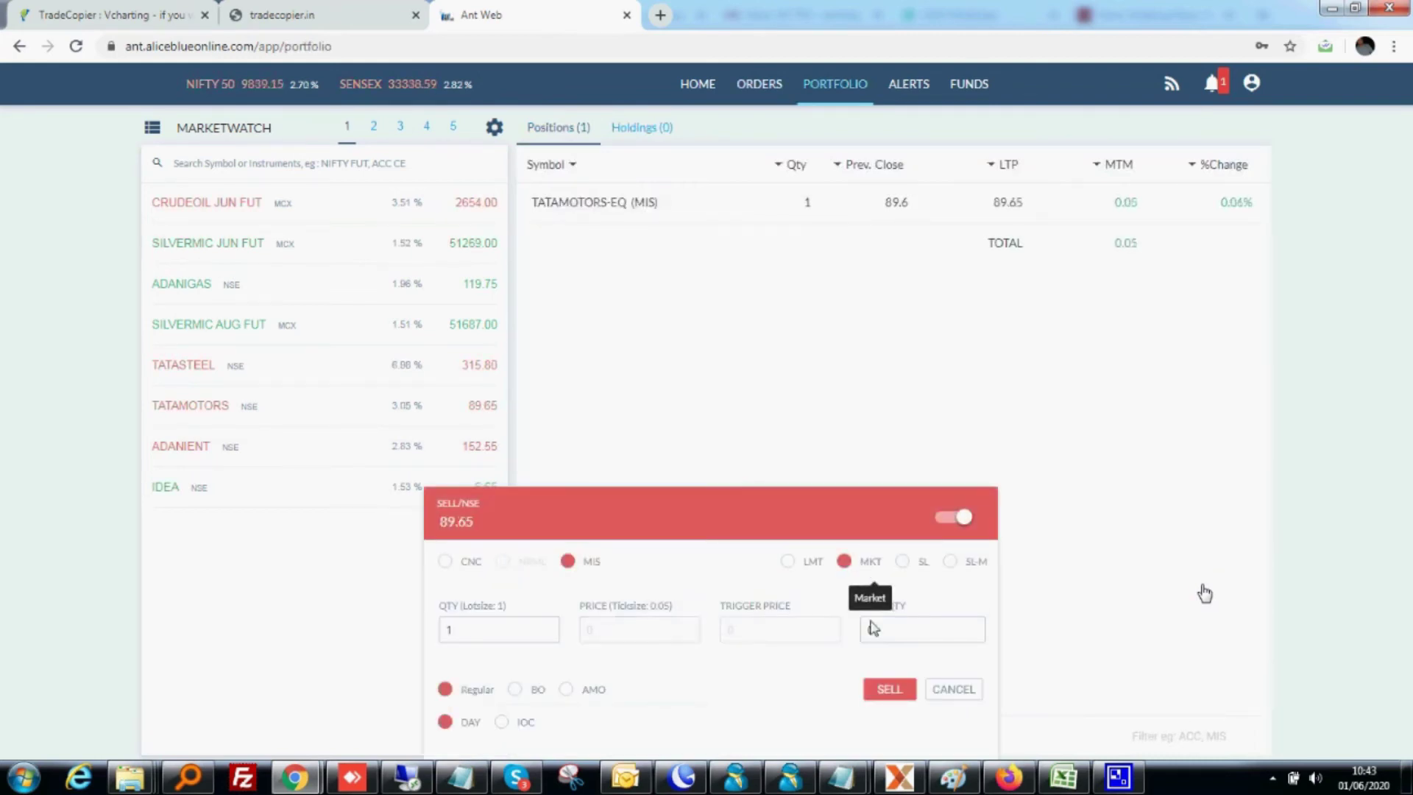
{"action": "left_click", "coordinate": [889, 692]}
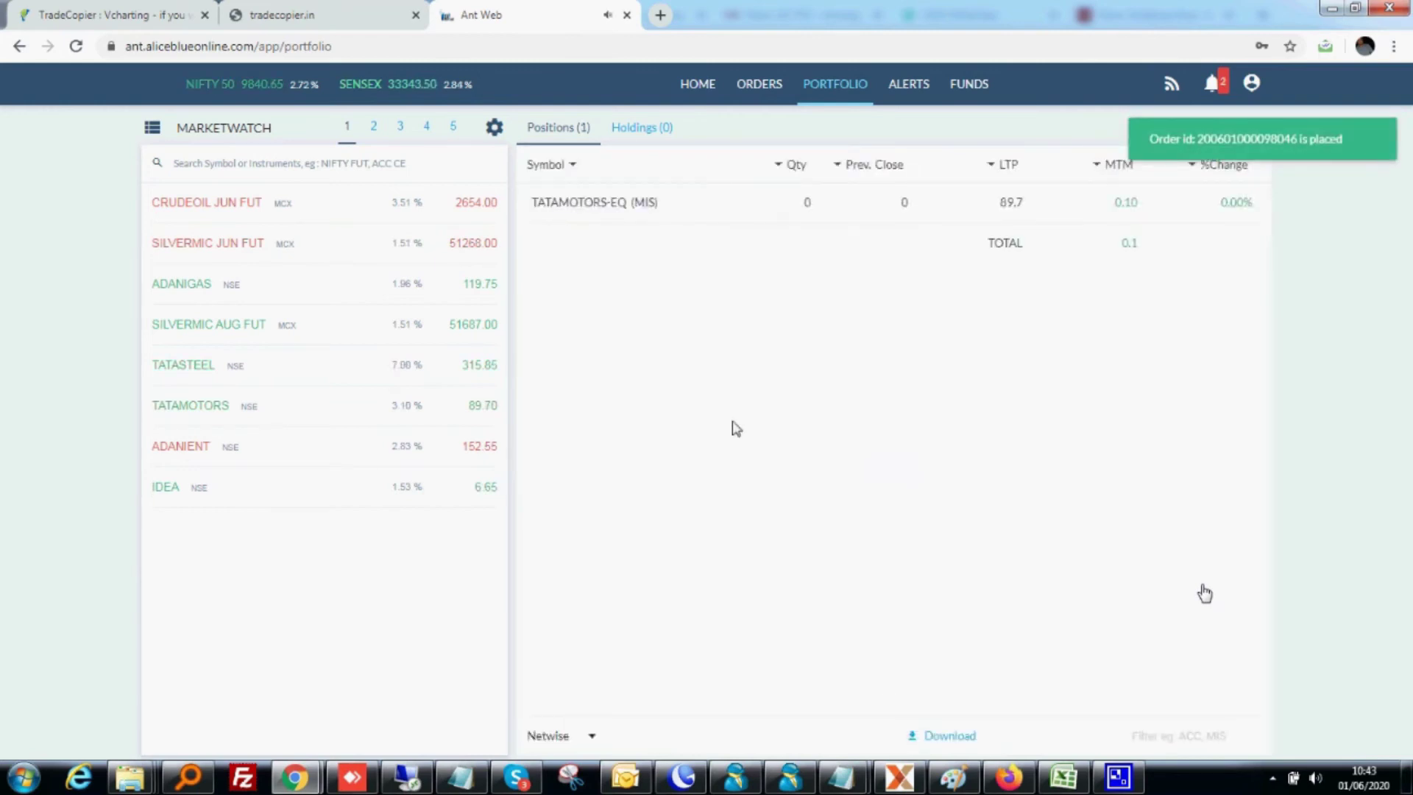
{"action": "left_click", "coordinate": [759, 84]}
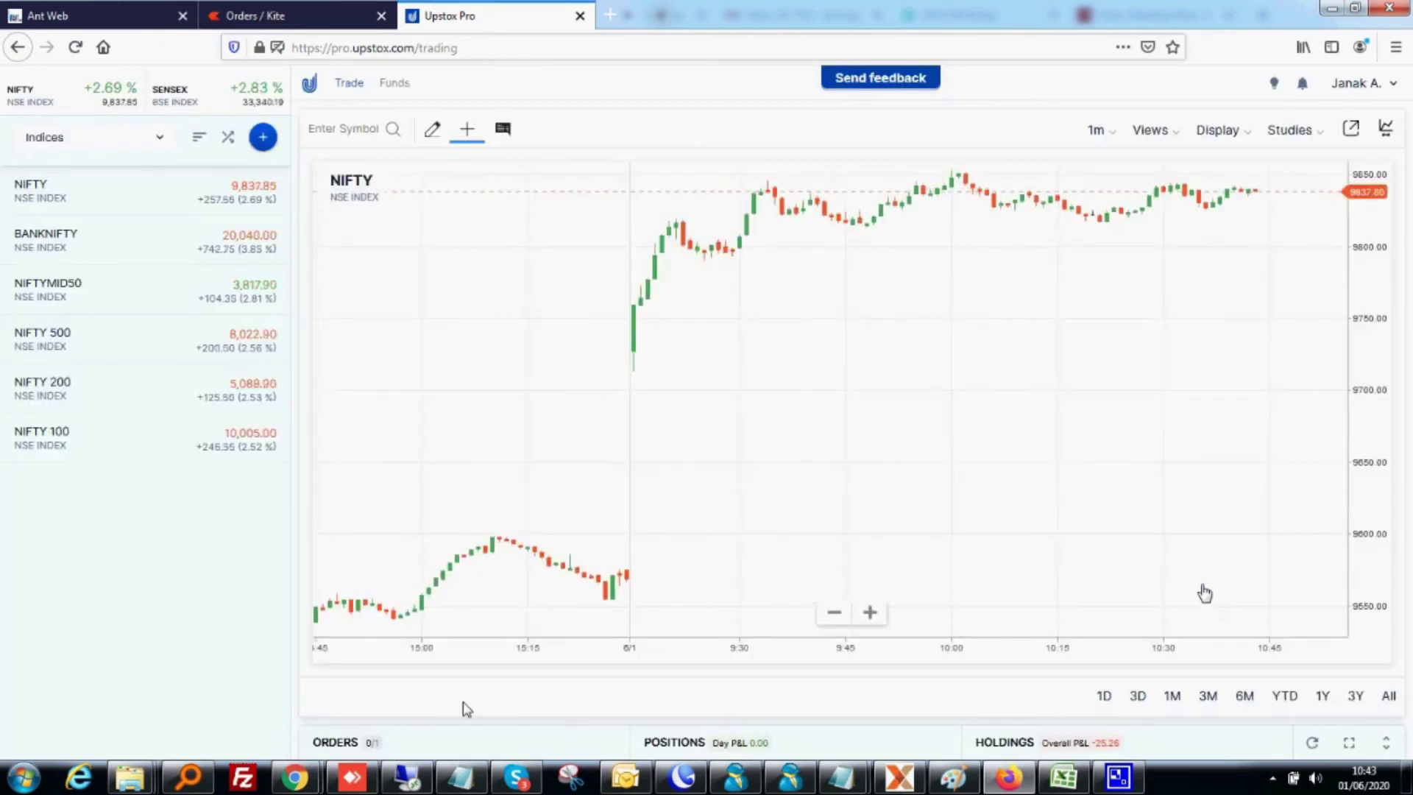
- Expand the Upstox Pro orders panel listing the rejected TATAMOTORS intraday buy
{"action": "left_click", "coordinate": [337, 744]}
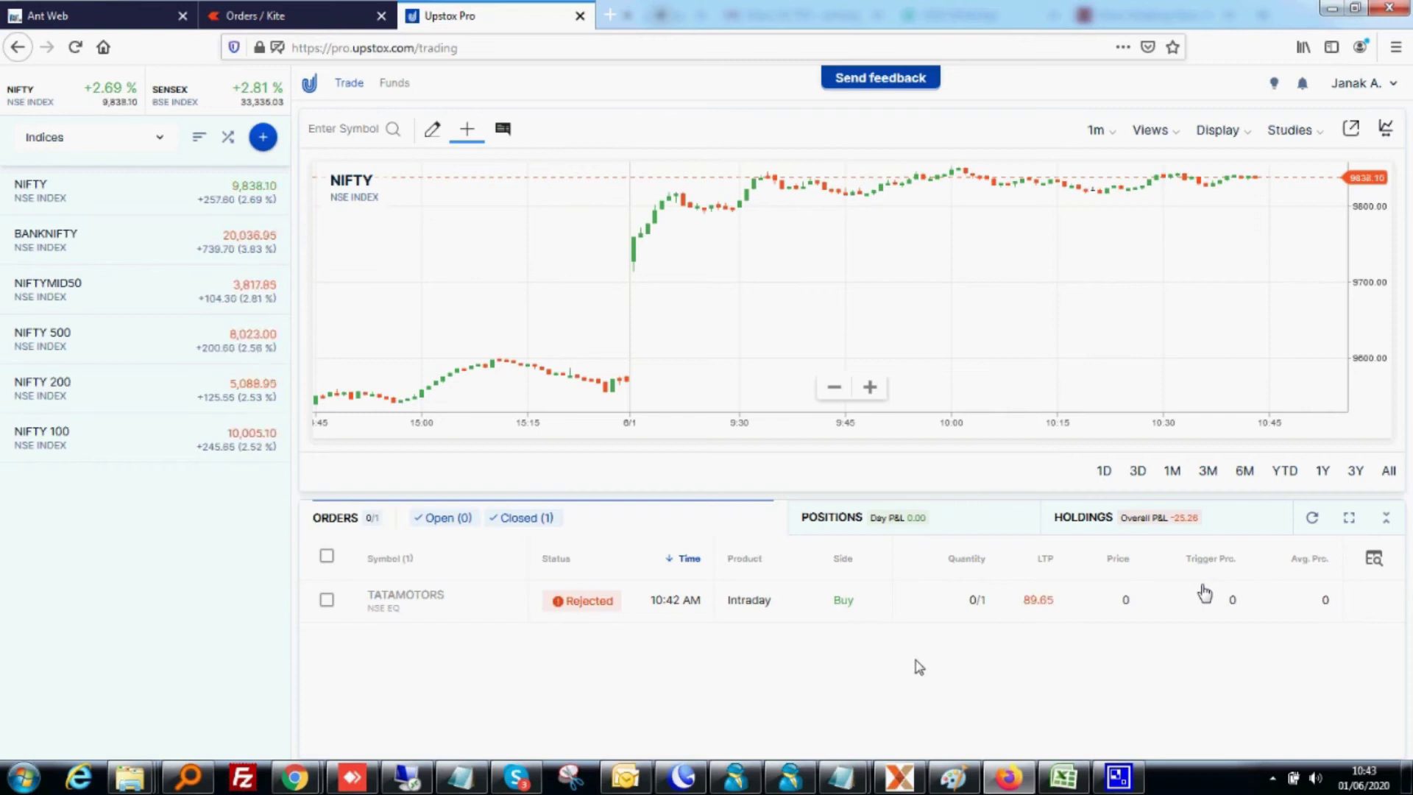
- In Ant Web, place another TATAMOTORS-EQ market square-off sell, check orders, then switch to Upstox Pro
{"action": "mouse_move", "coordinate": [311, 782]}
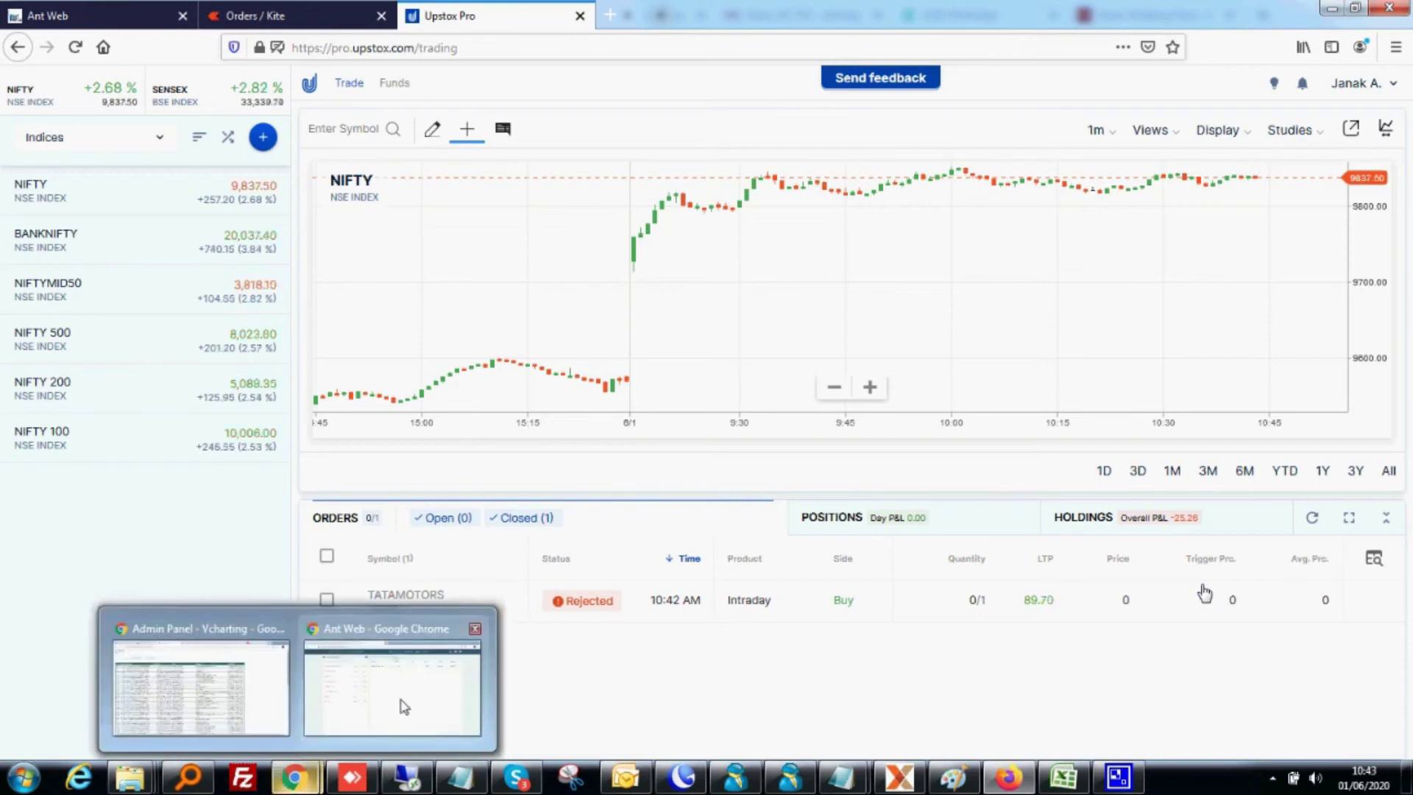
{"action": "left_click", "coordinate": [400, 705]}
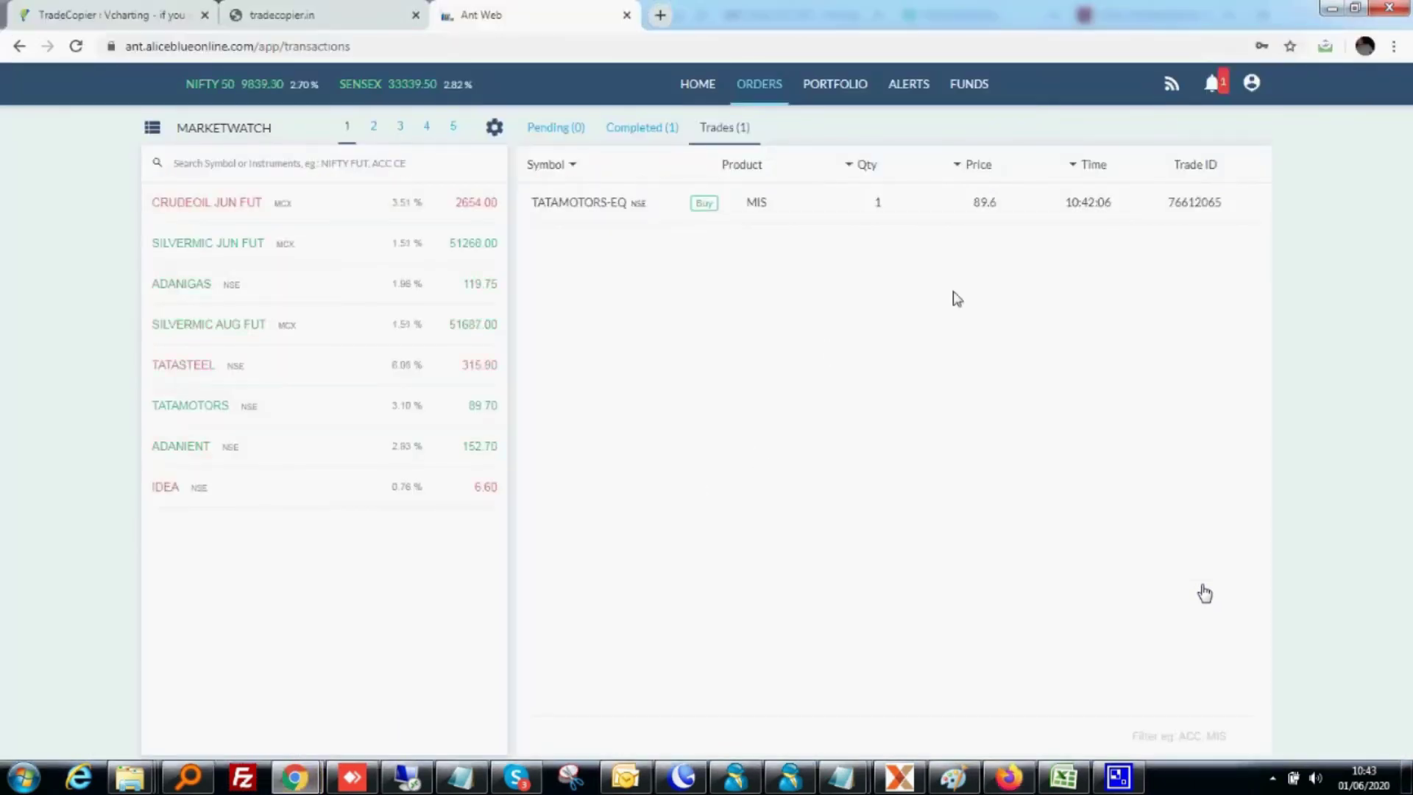
{"action": "left_click", "coordinate": [843, 97]}
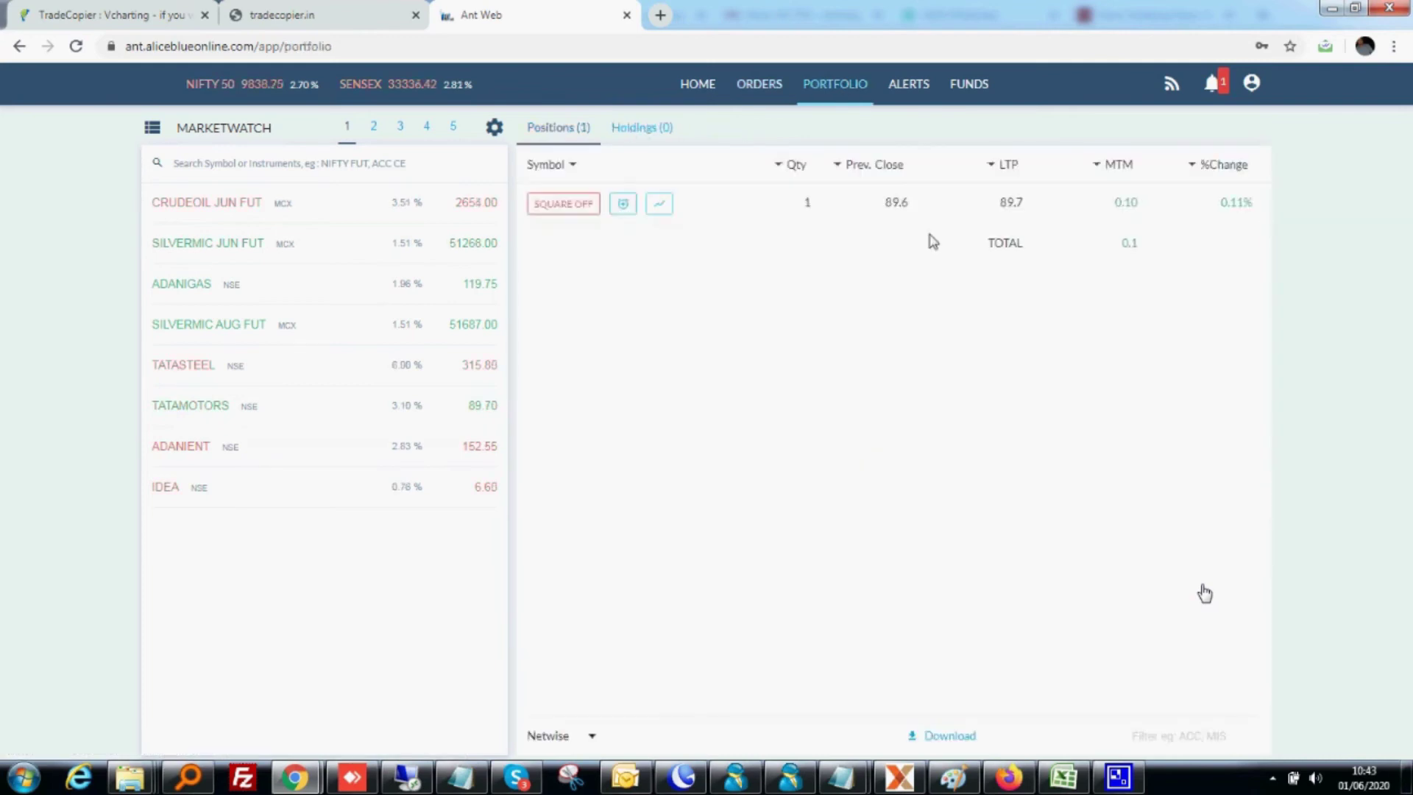
{"action": "left_click", "coordinate": [568, 206]}
{"action": "left_click", "coordinate": [866, 564]}
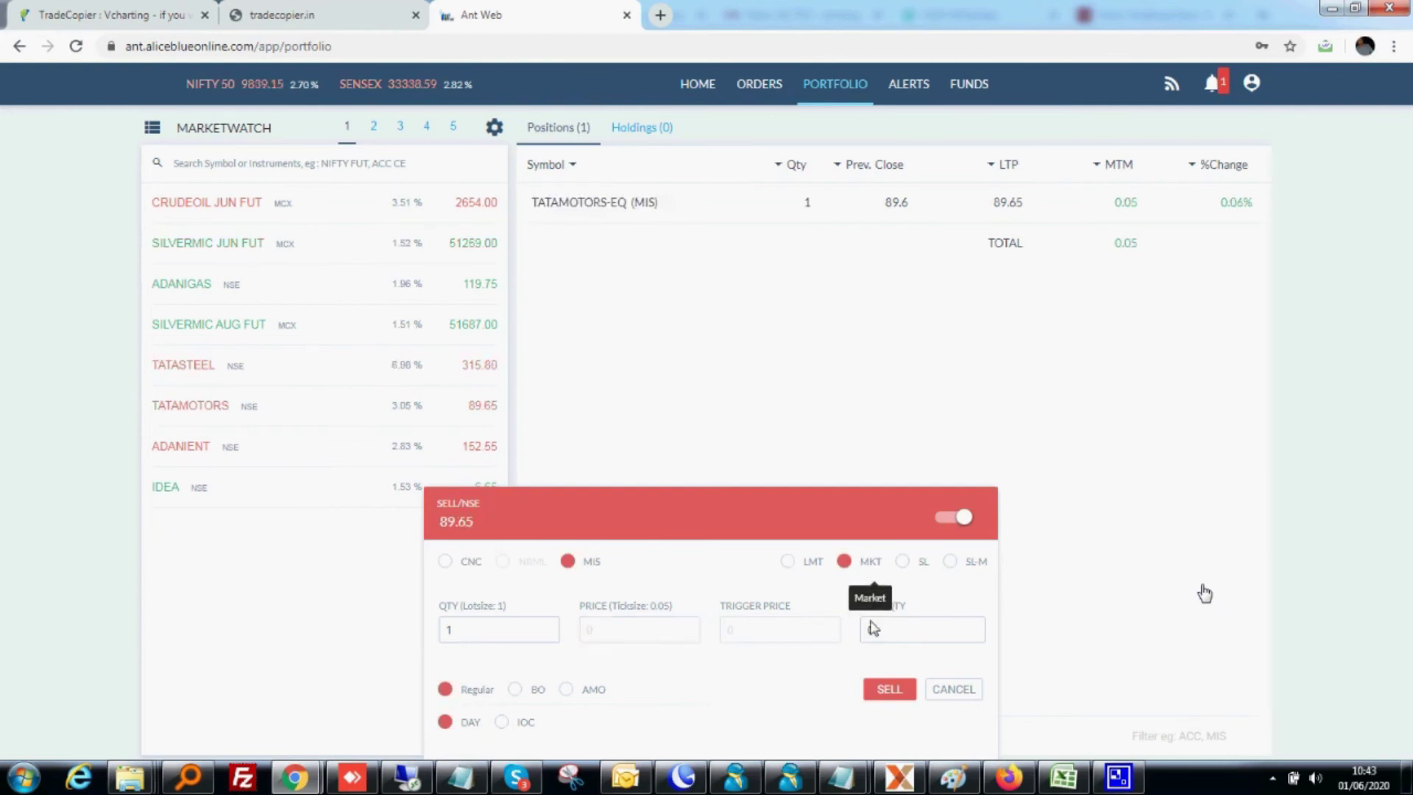
{"action": "left_click", "coordinate": [889, 689]}
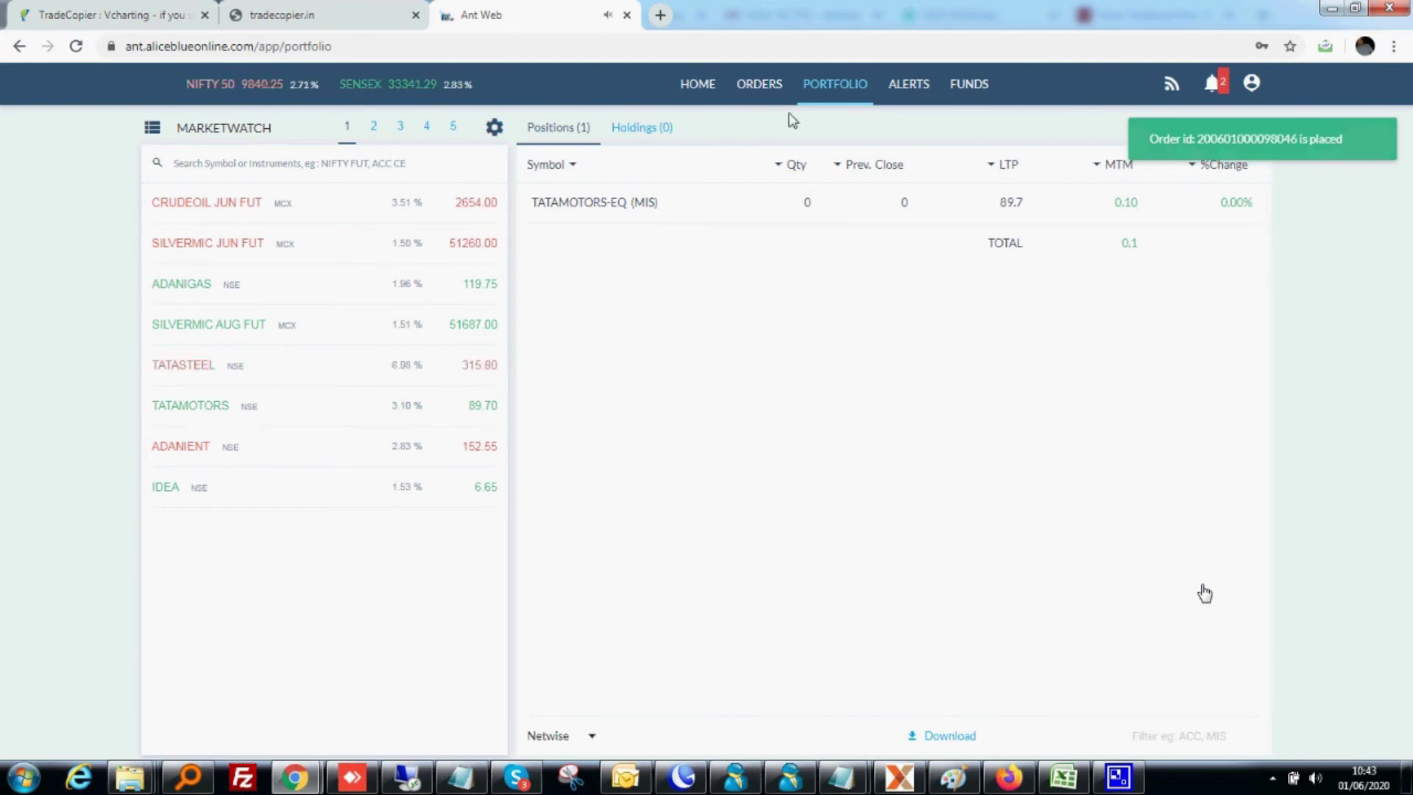
{"action": "left_click", "coordinate": [763, 87]}
{"action": "key", "text": "alt+Tab"}
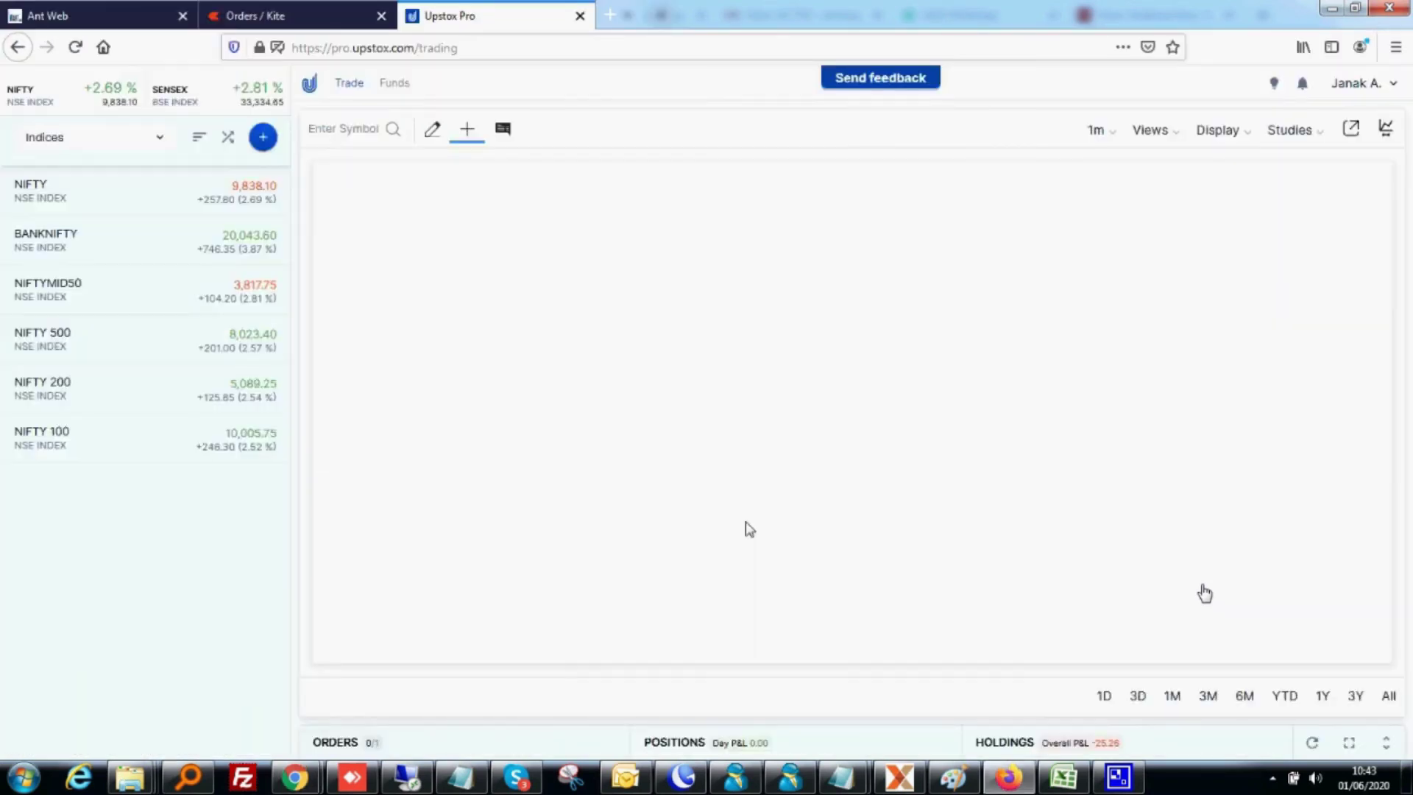
- Expand Upstox Pro's order list, still showing only the rejected TATAMOTORS buy
{"action": "left_click", "coordinate": [337, 744]}
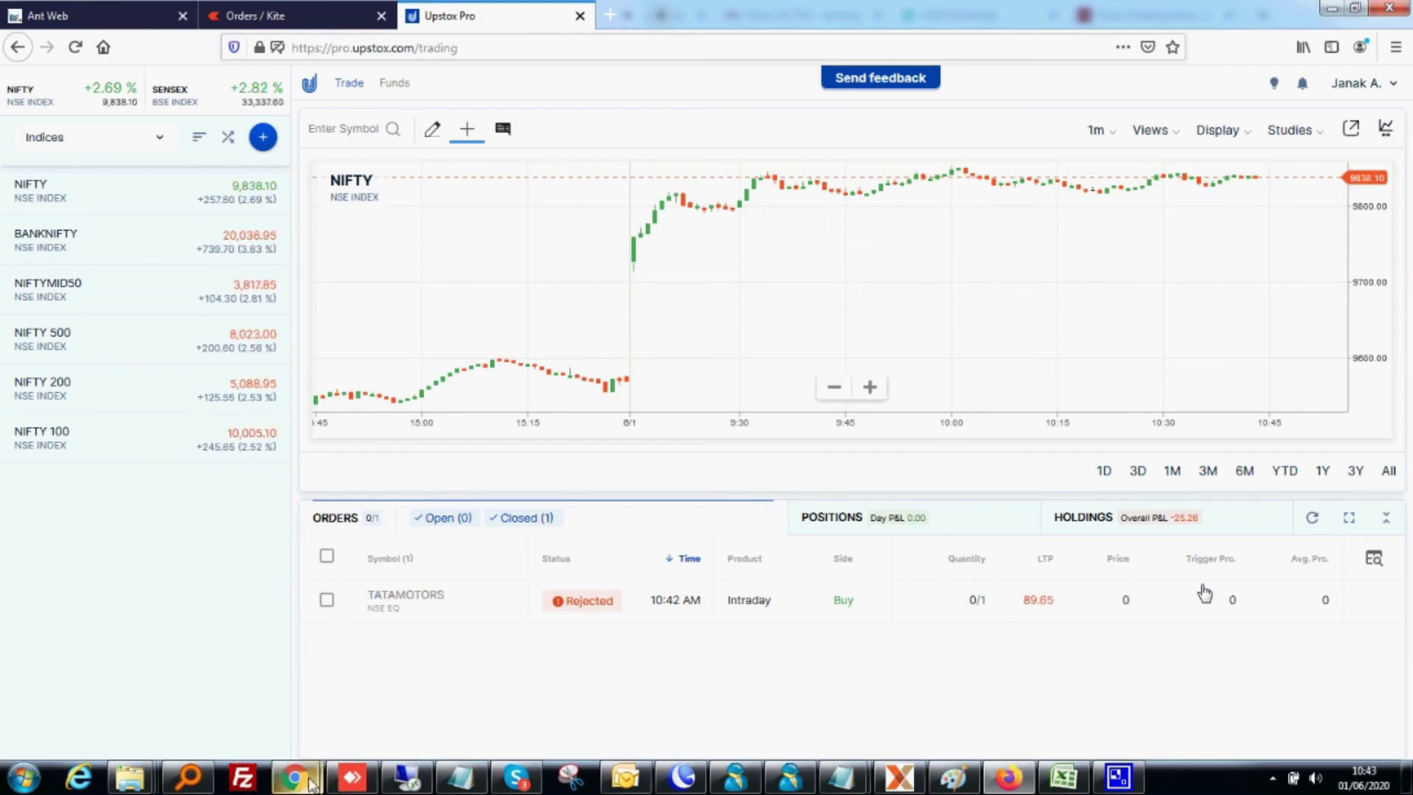
- Square off TATAMOTORS-EQ again with a 1-share market sell in Ant Web and confirm no pending orders
{"action": "mouse_move", "coordinate": [311, 782]}
{"action": "left_click", "coordinate": [404, 702]}
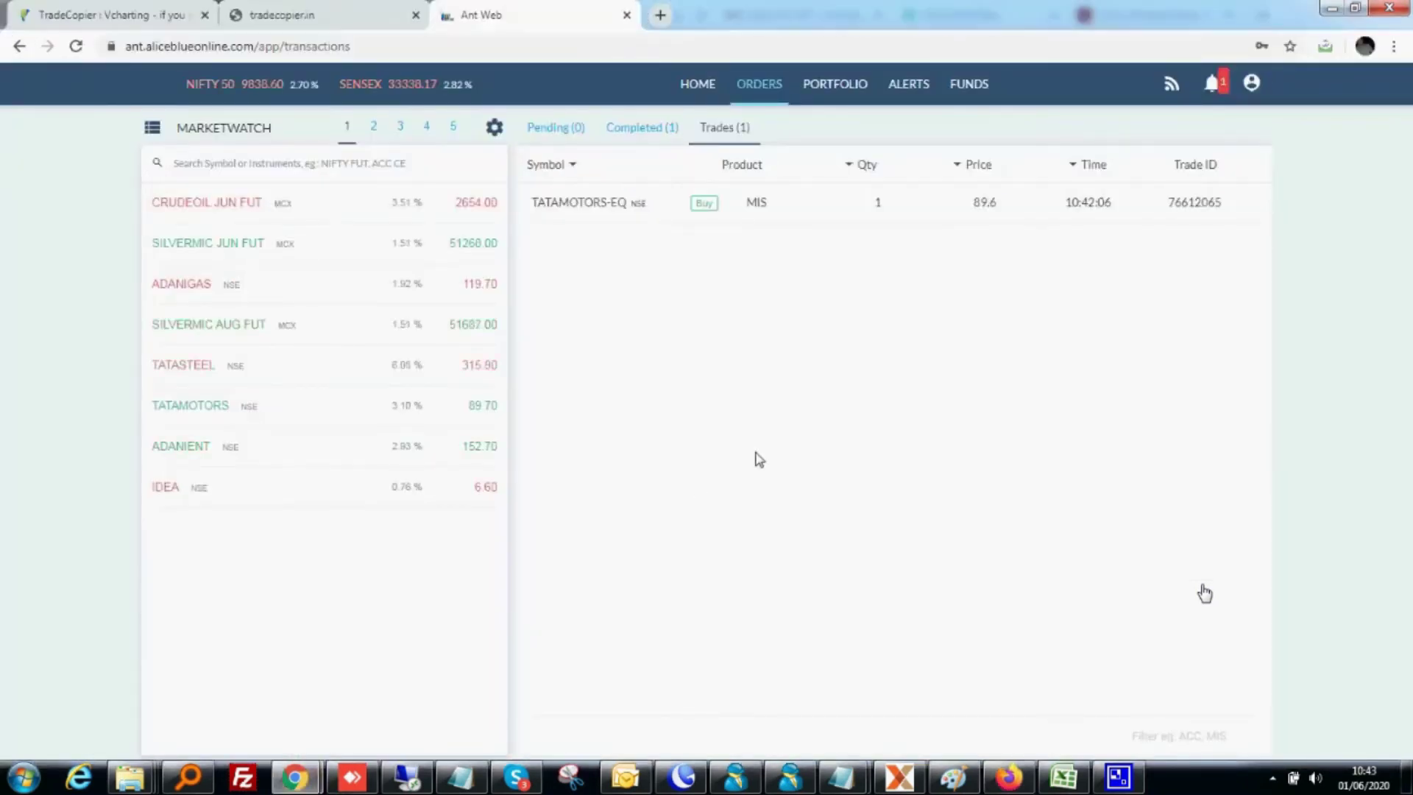
{"action": "left_click", "coordinate": [842, 93]}
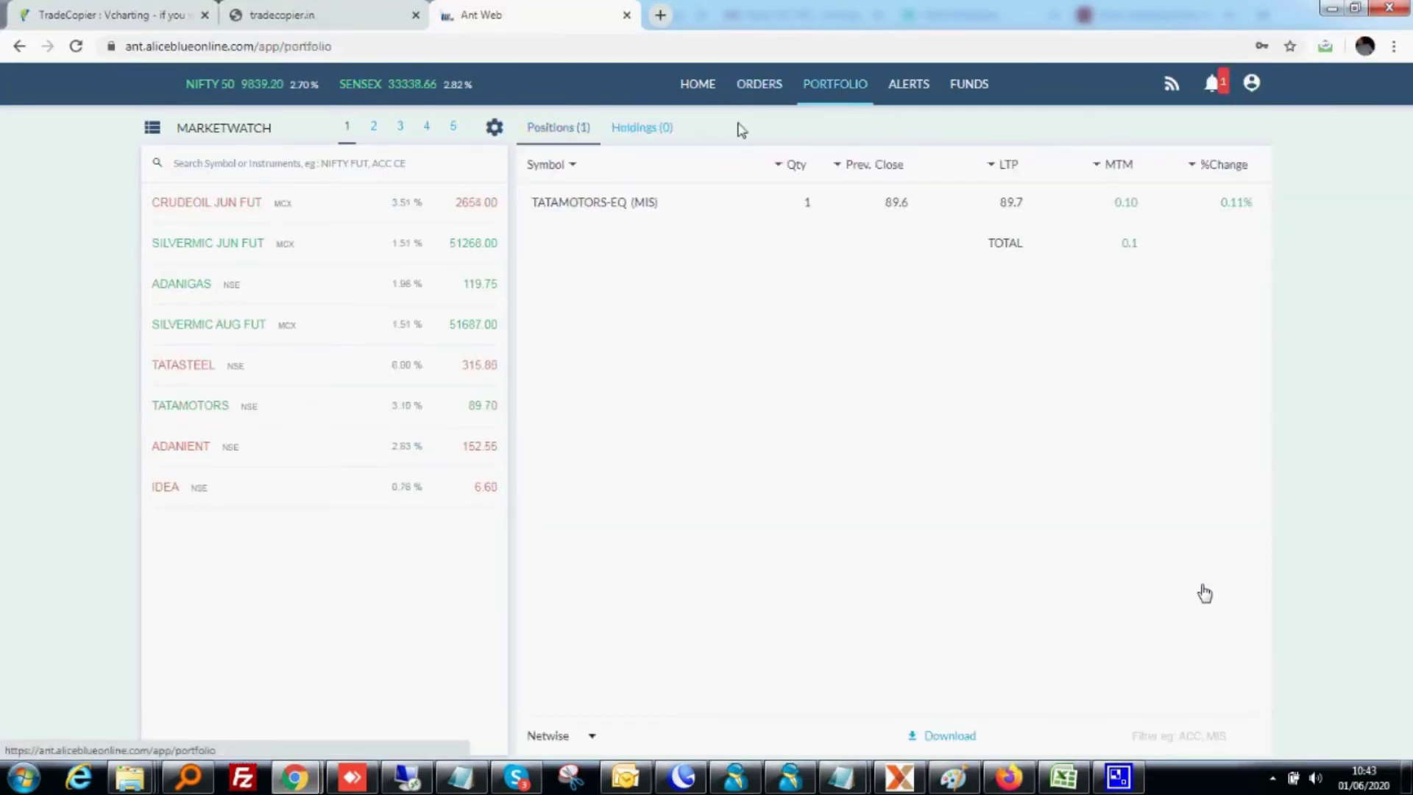
{"action": "mouse_move", "coordinate": [653, 211]}
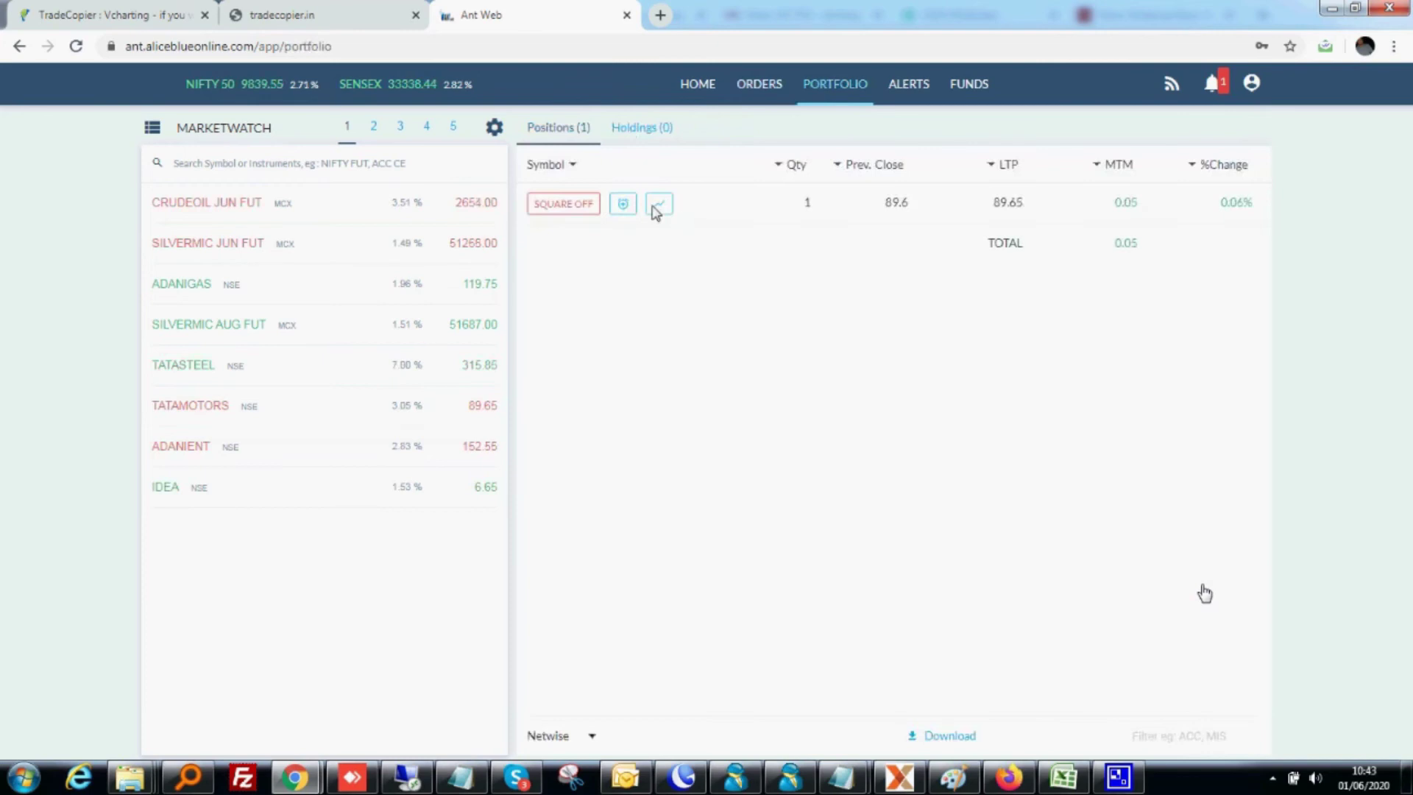
{"action": "left_click", "coordinate": [569, 205]}
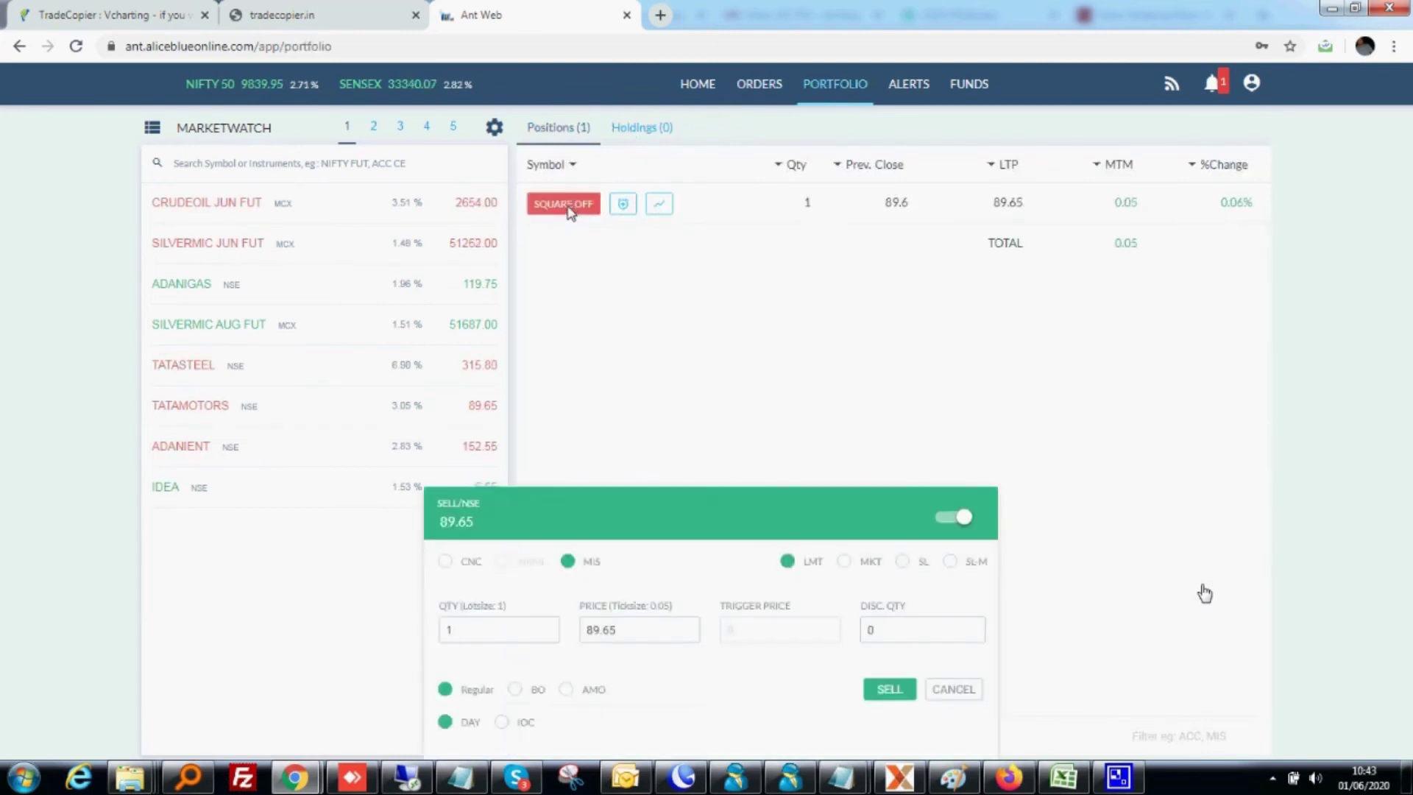
{"action": "left_click", "coordinate": [866, 566]}
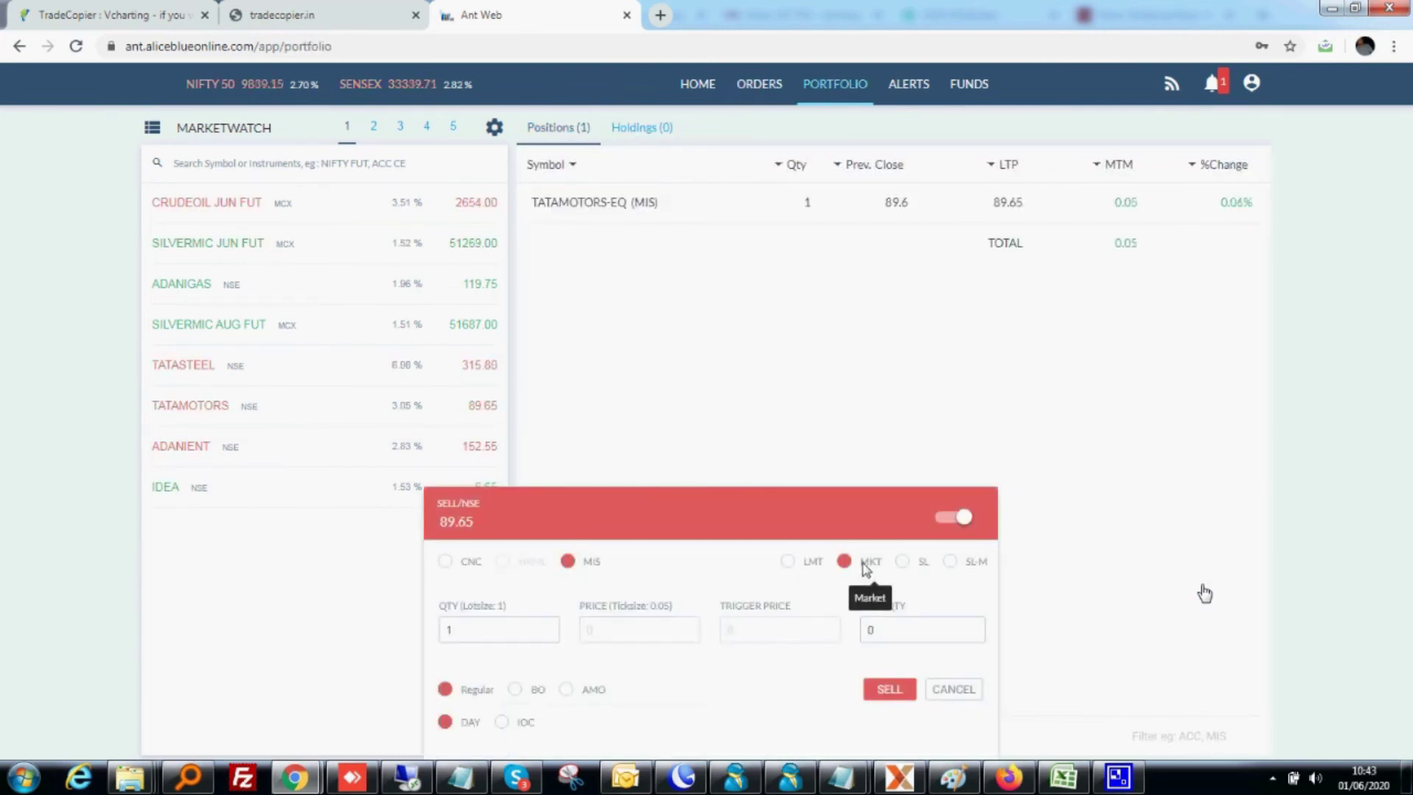
{"action": "left_click", "coordinate": [888, 692]}
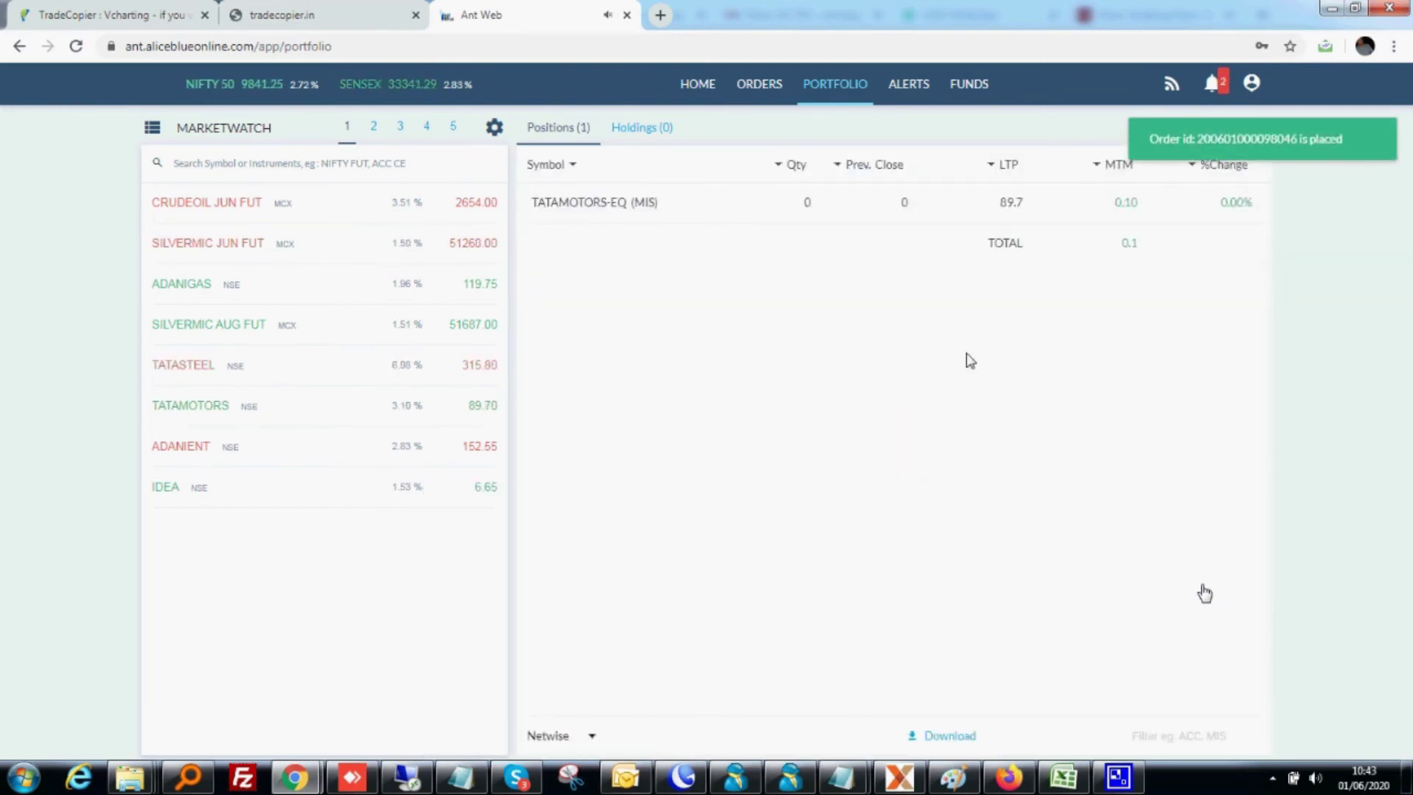
{"action": "left_click", "coordinate": [760, 84]}
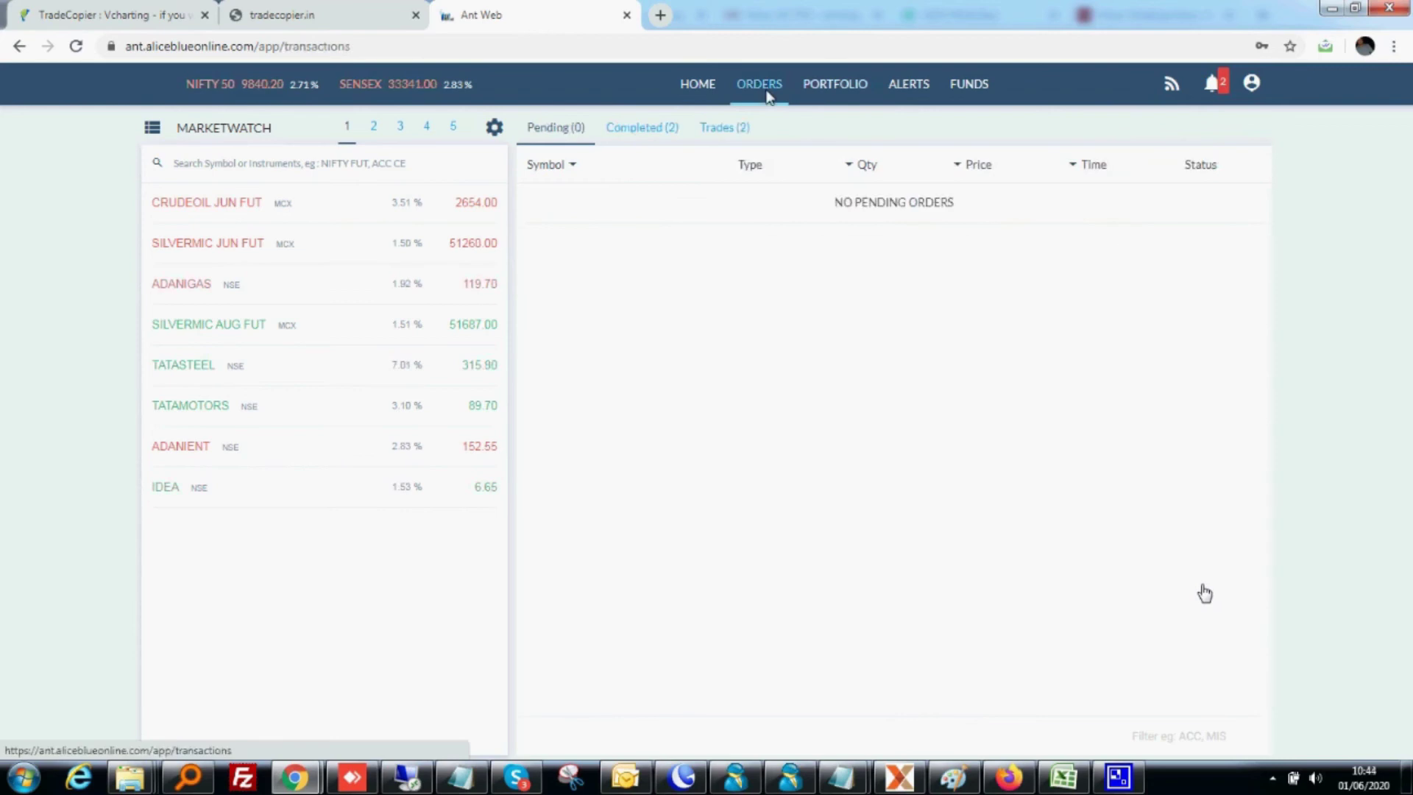
{"action": "key", "text": "alt+Tab"}
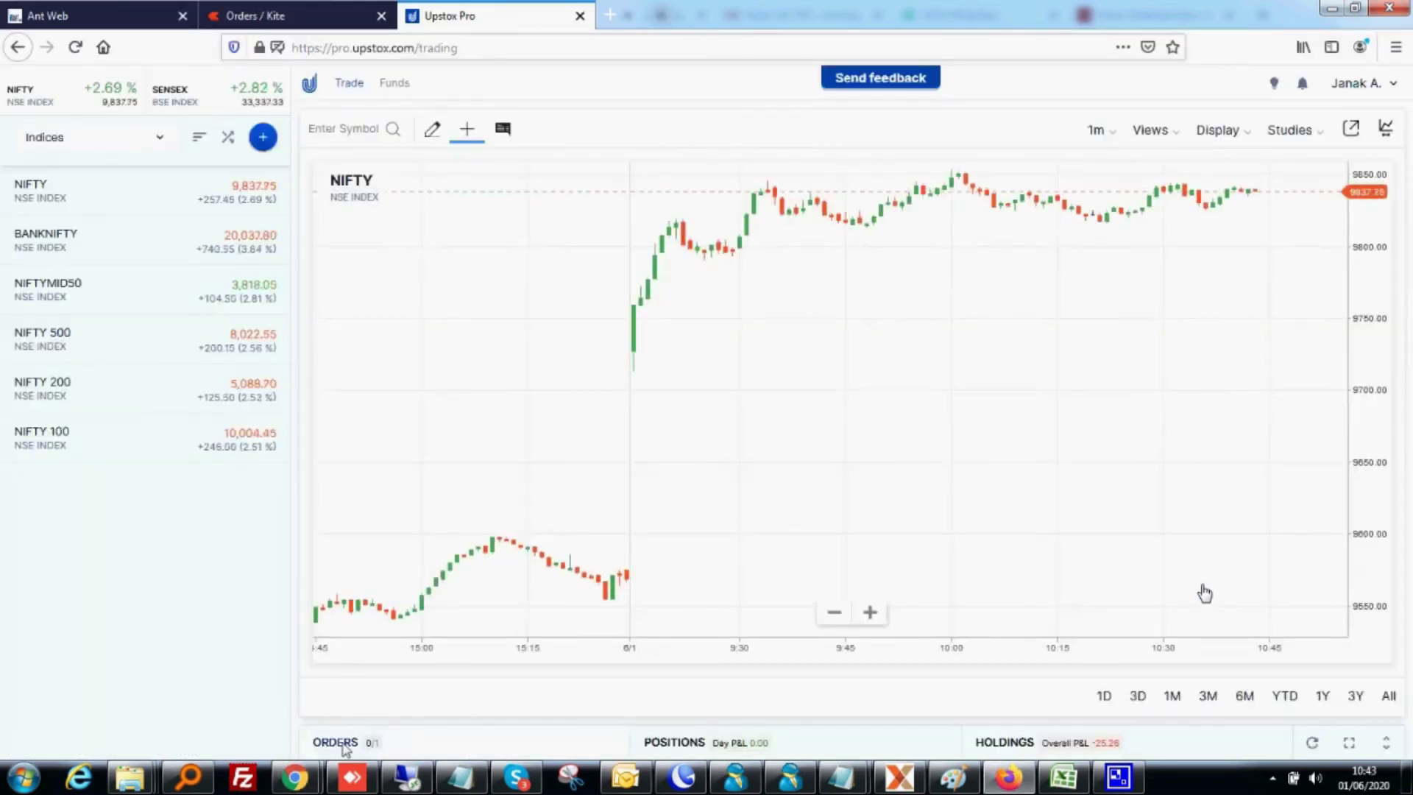
- Expand the Upstox Pro orders list to check whether the TATAMOTORS buy was copied
{"action": "left_click", "coordinate": [336, 743]}
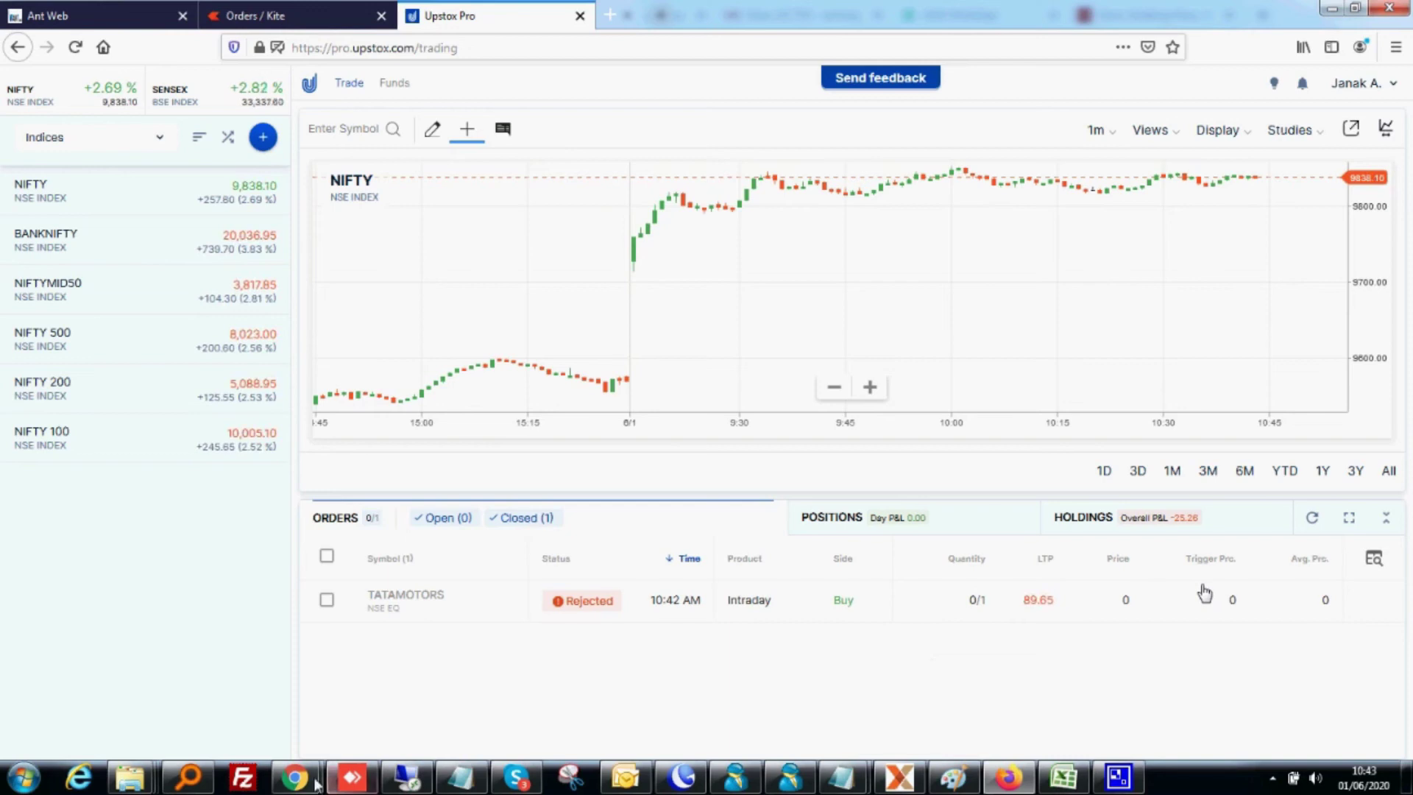
- In Ant Web, square off the 1-share TATAMOTORS-EQ MIS position with a market sell, then check orders
{"action": "mouse_move", "coordinate": [309, 782]}
{"action": "left_click", "coordinate": [401, 705]}
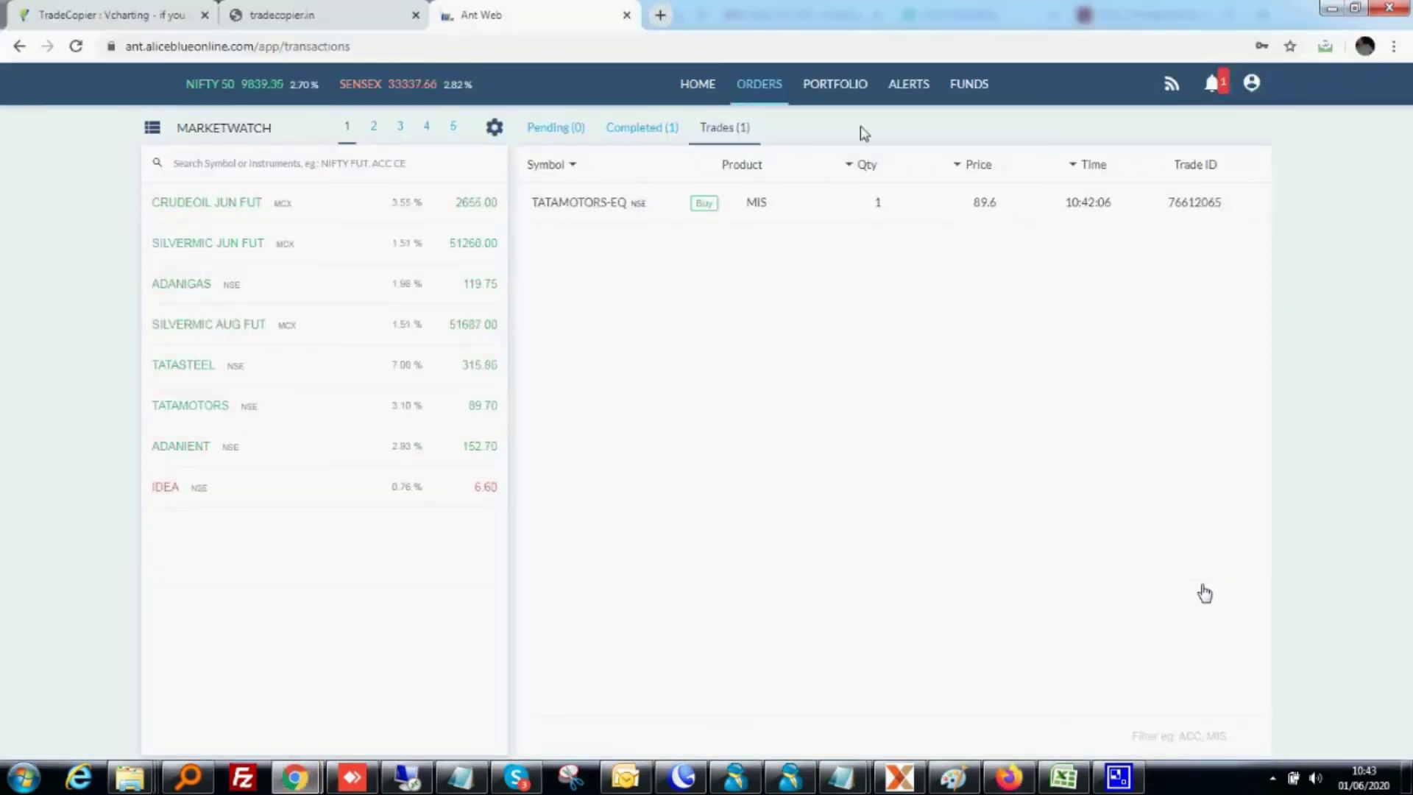
{"action": "left_click", "coordinate": [840, 92]}
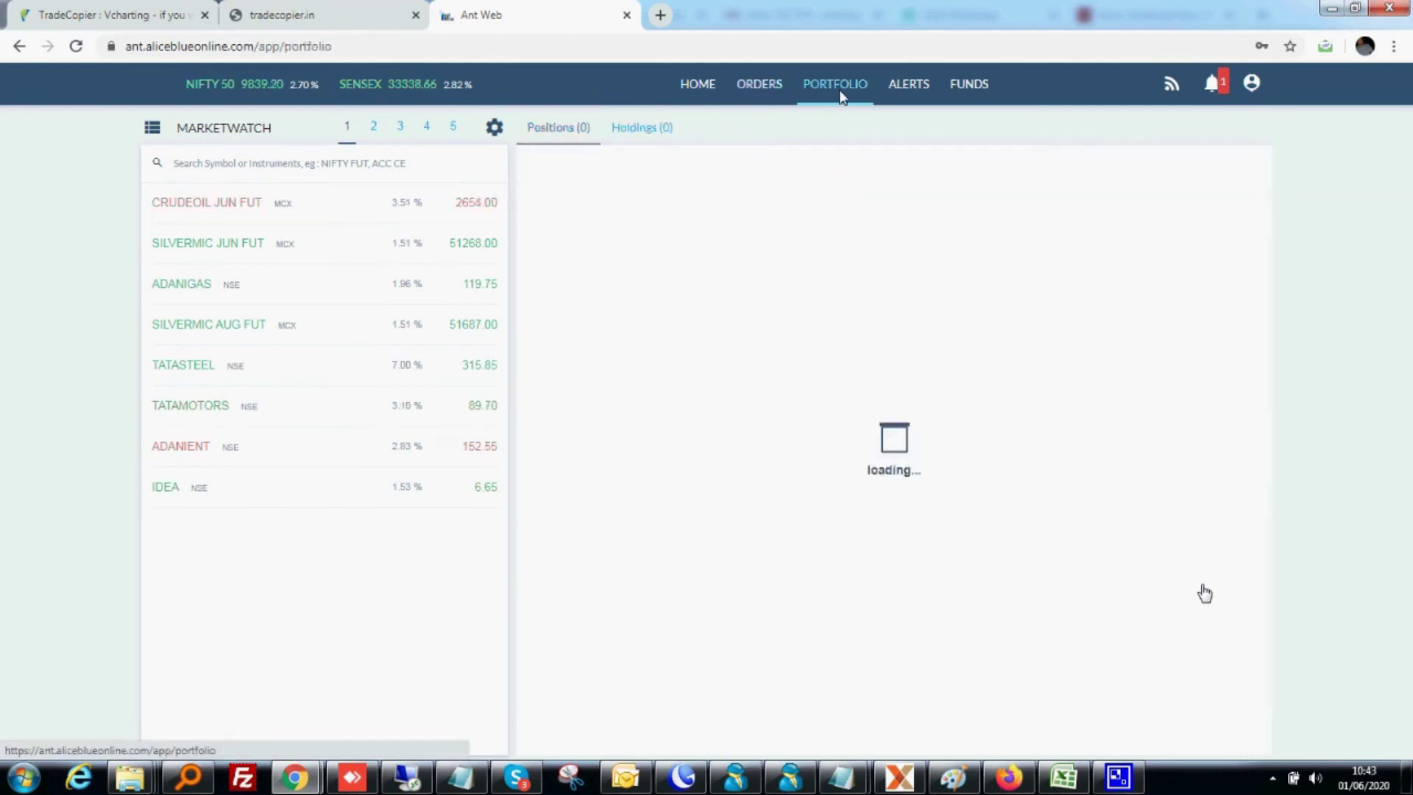
{"action": "mouse_move", "coordinate": [656, 208]}
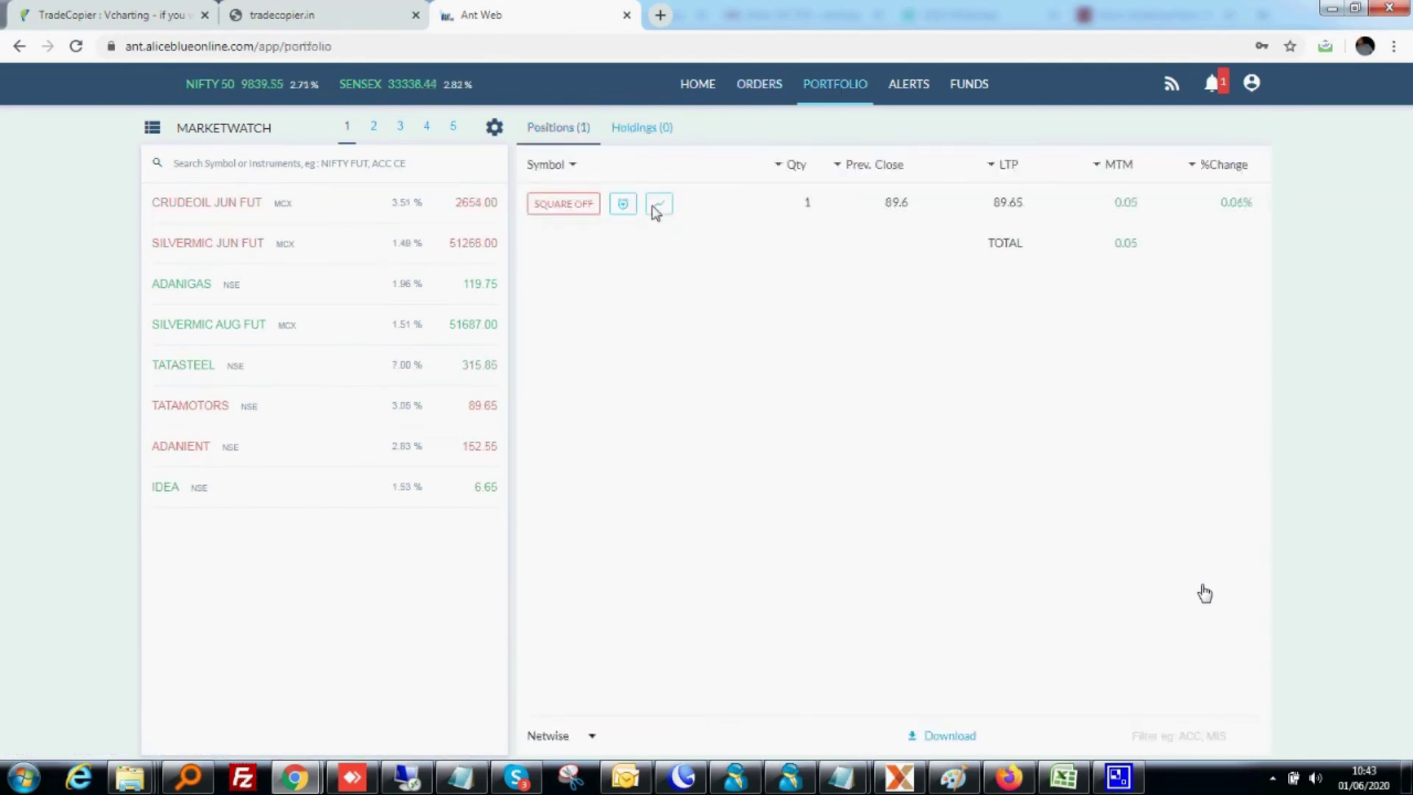
{"action": "left_click", "coordinate": [564, 205]}
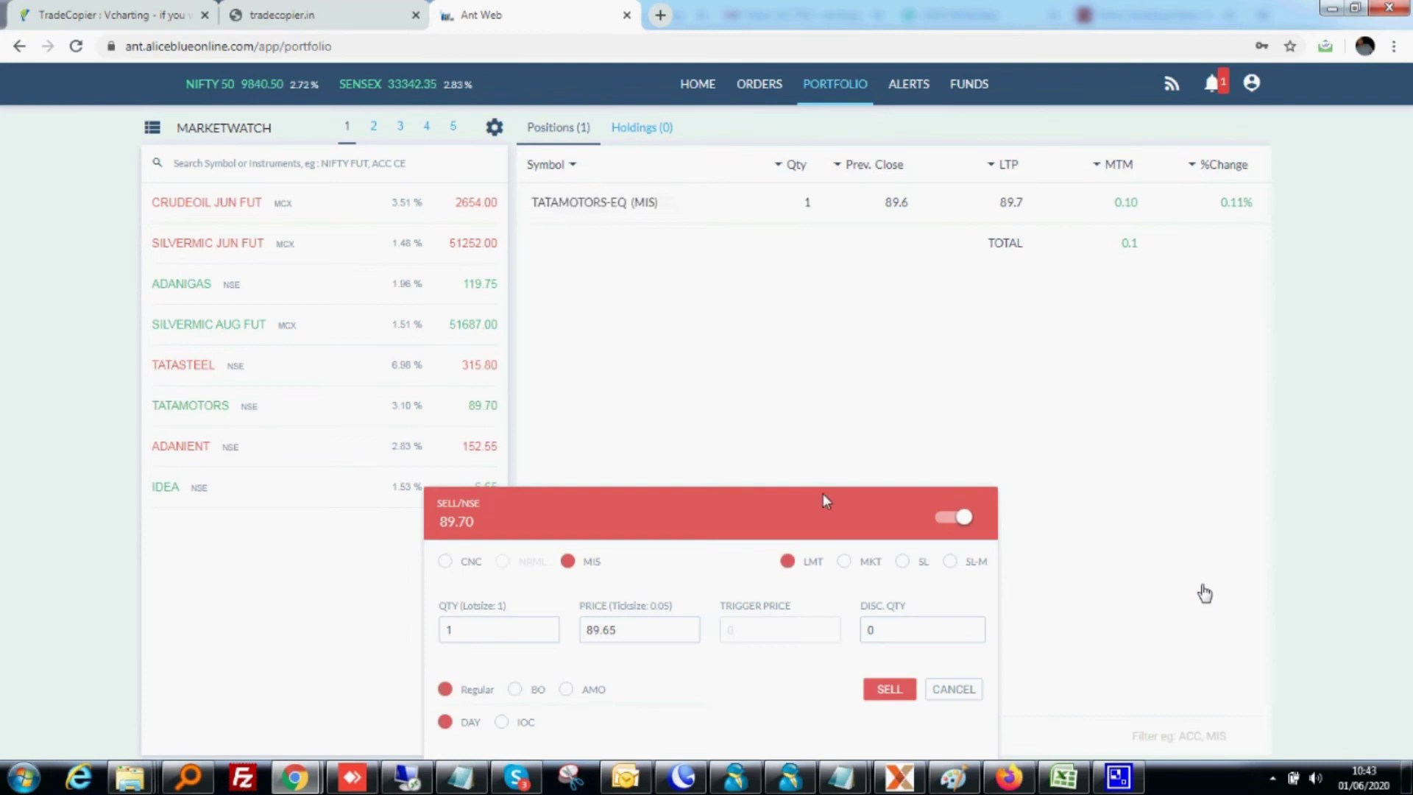
{"action": "left_click", "coordinate": [864, 564]}
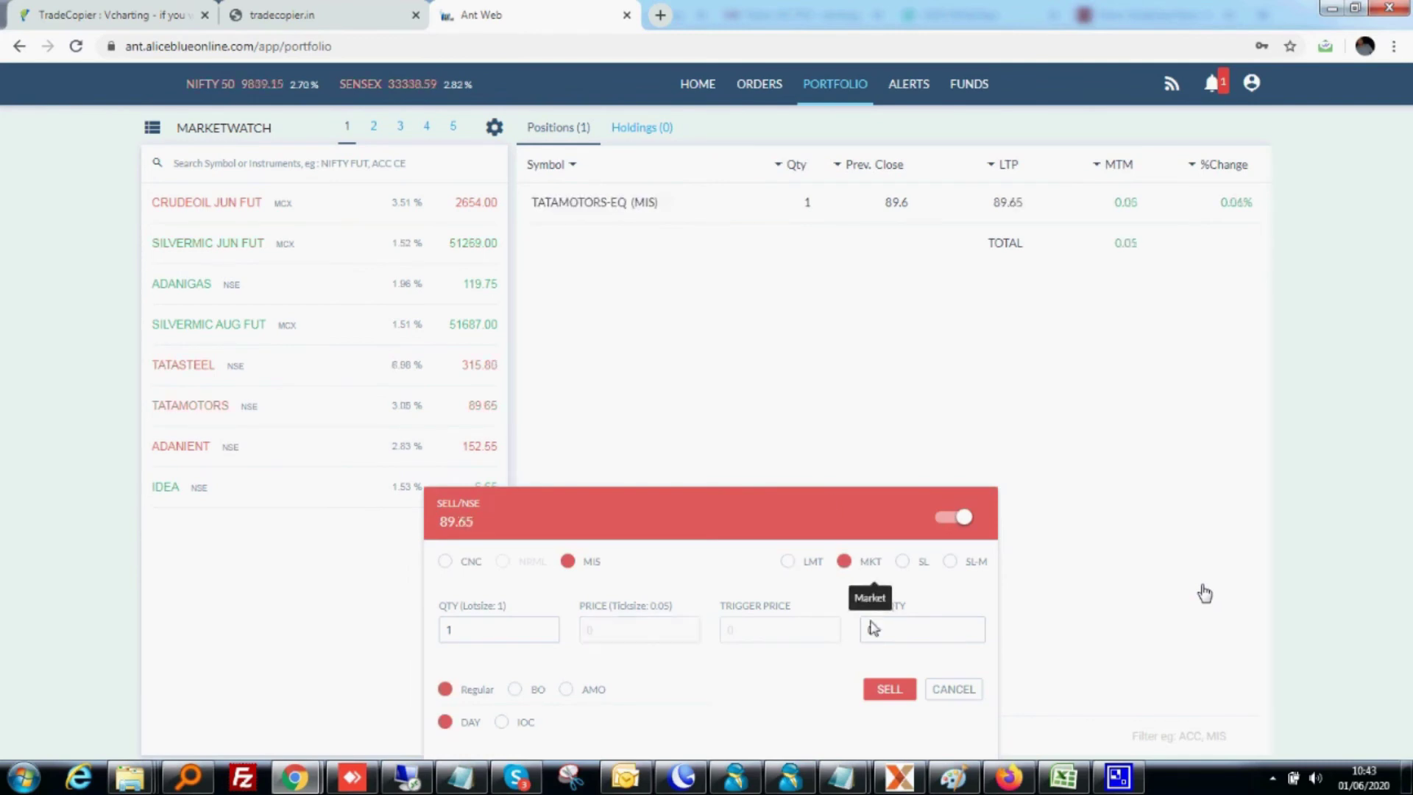
{"action": "left_click", "coordinate": [888, 693]}
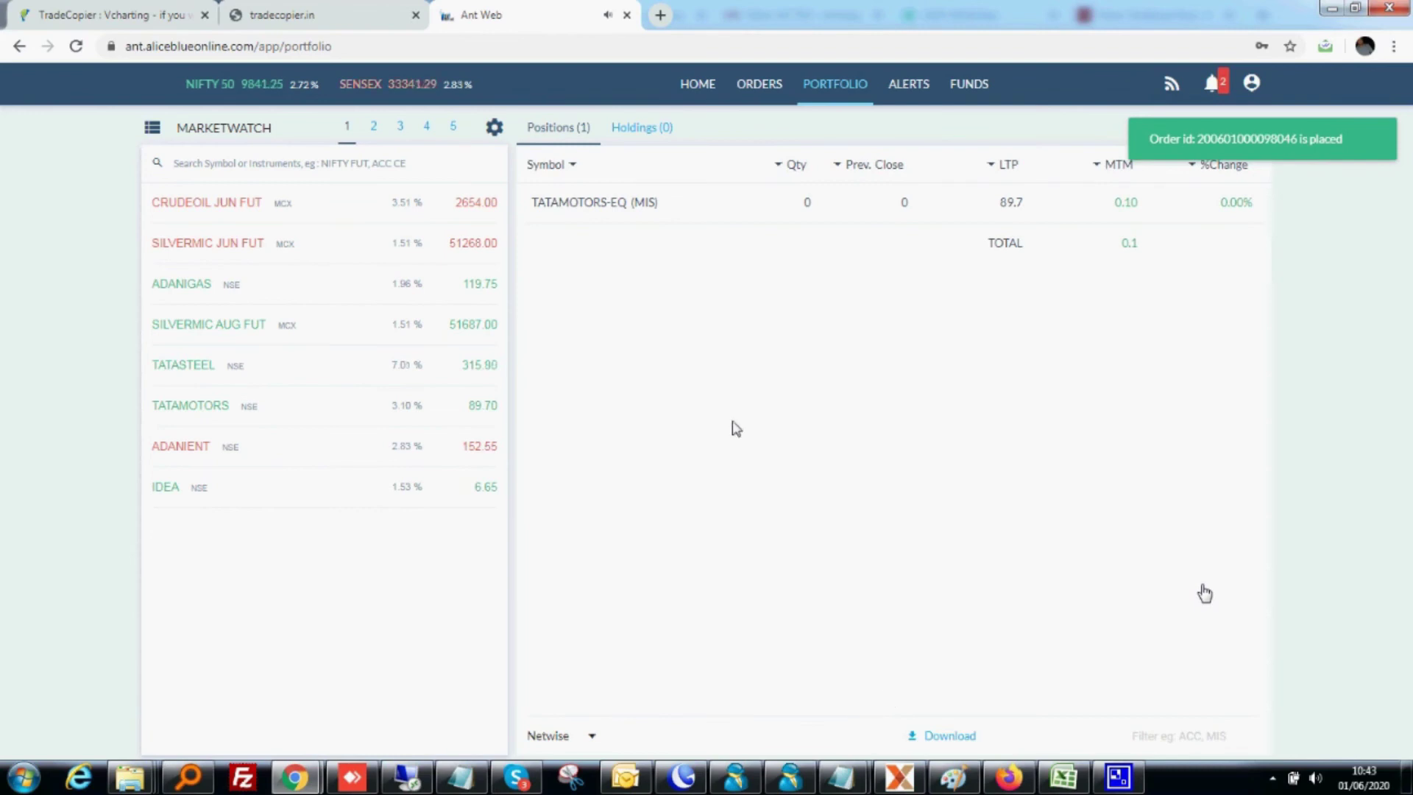
{"action": "left_click", "coordinate": [761, 85]}
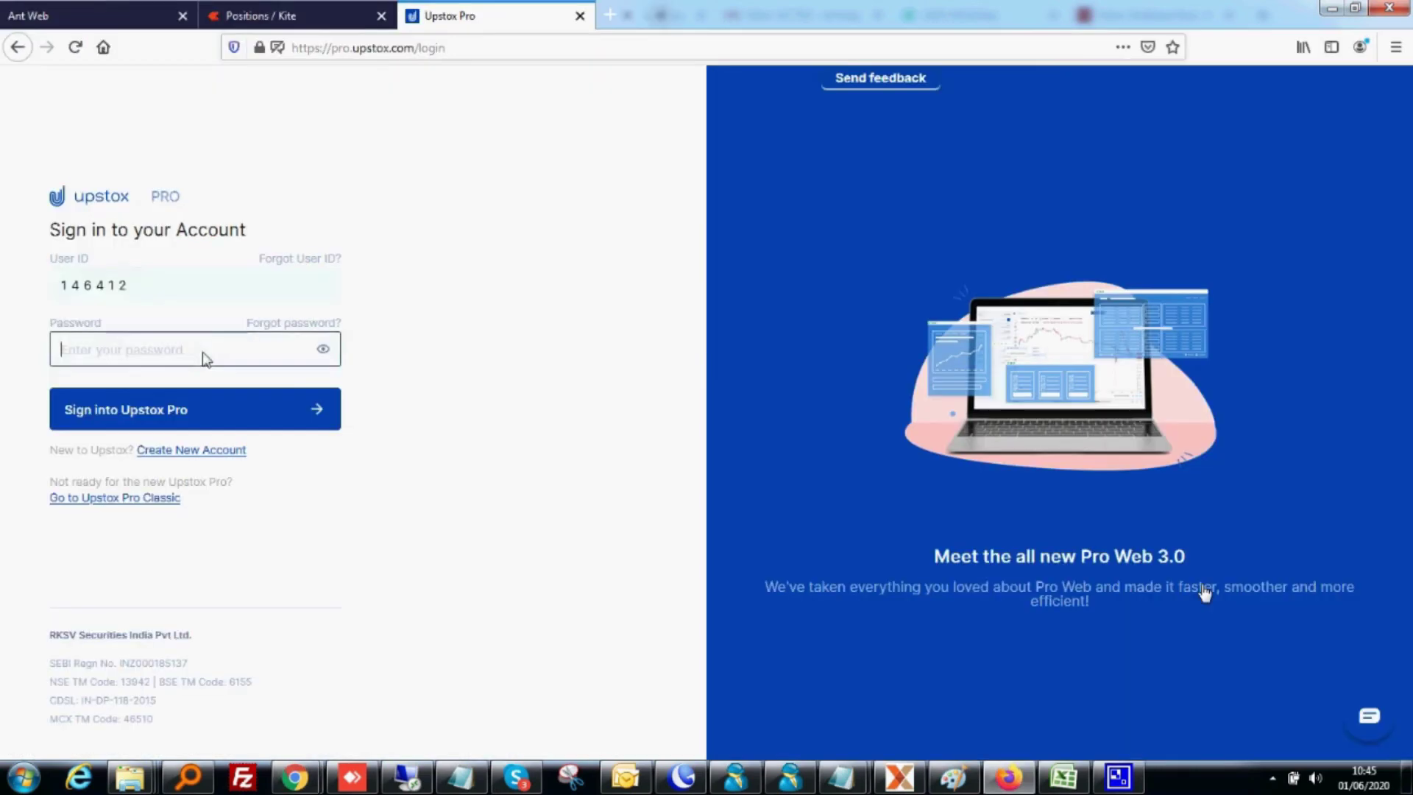
- Sign into Upstox Pro with the account password, decline saving the login, and enter the 4-digit passcode
{"action": "type", "text": "•••••"}
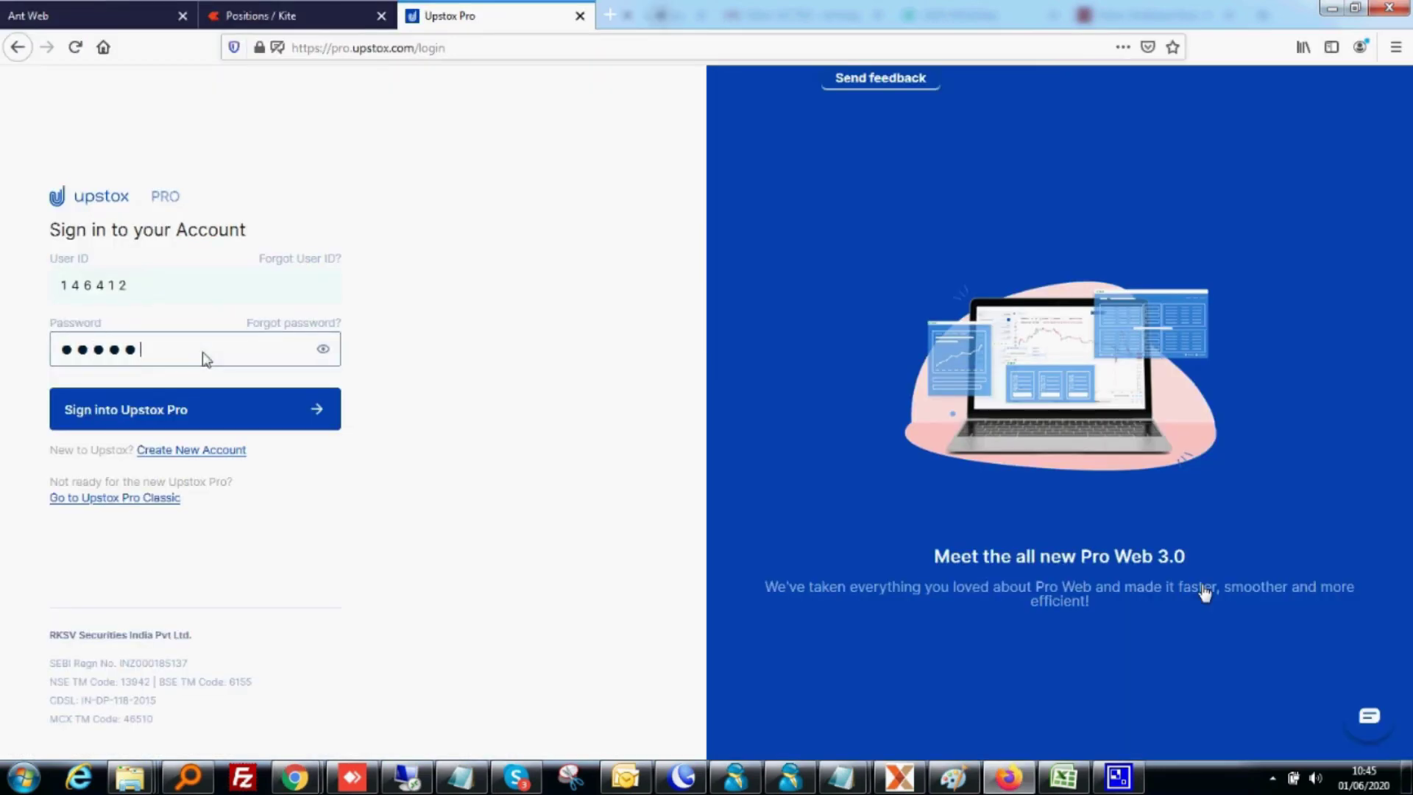
{"action": "left_click", "coordinate": [209, 418]}
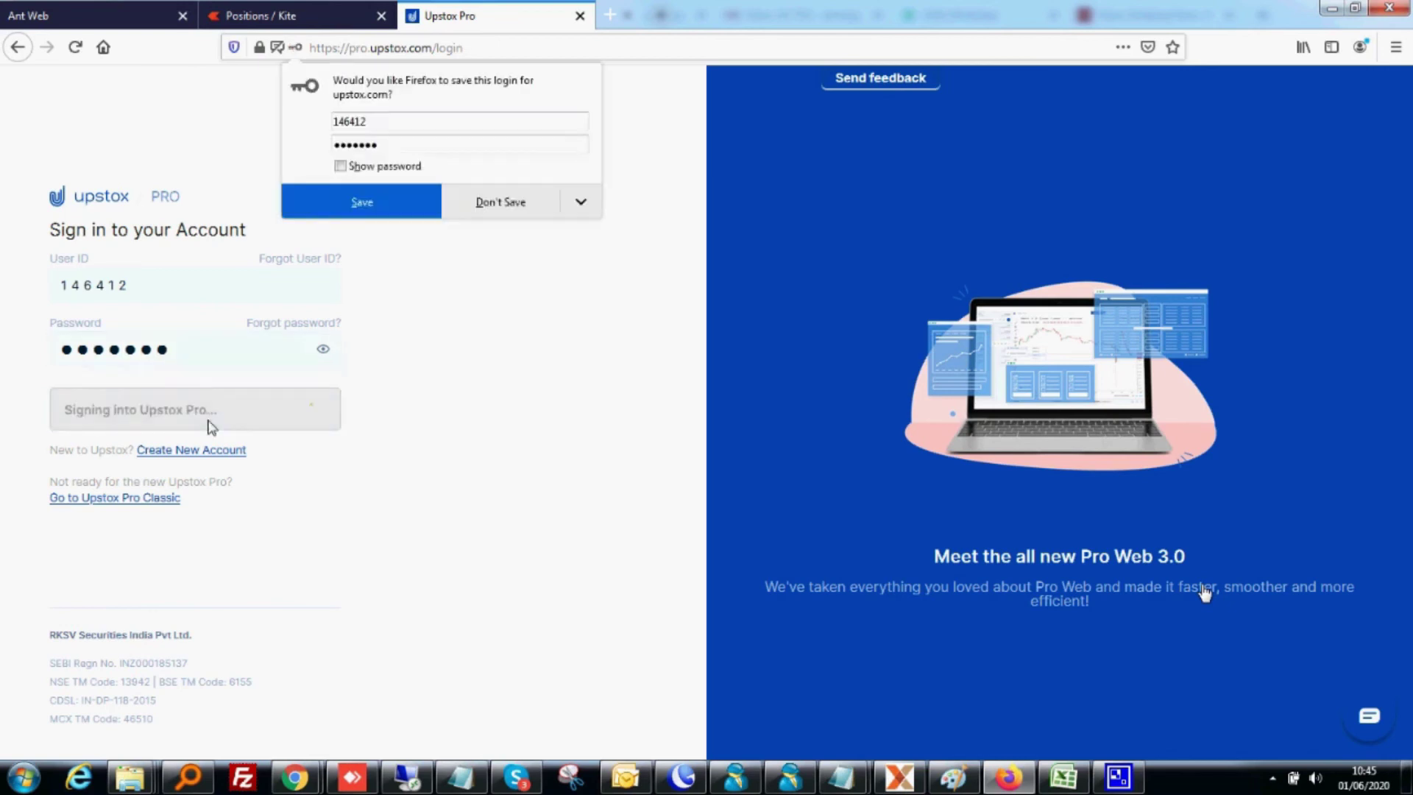
{"action": "left_click", "coordinate": [492, 202]}
{"action": "type", "text": "••••"}
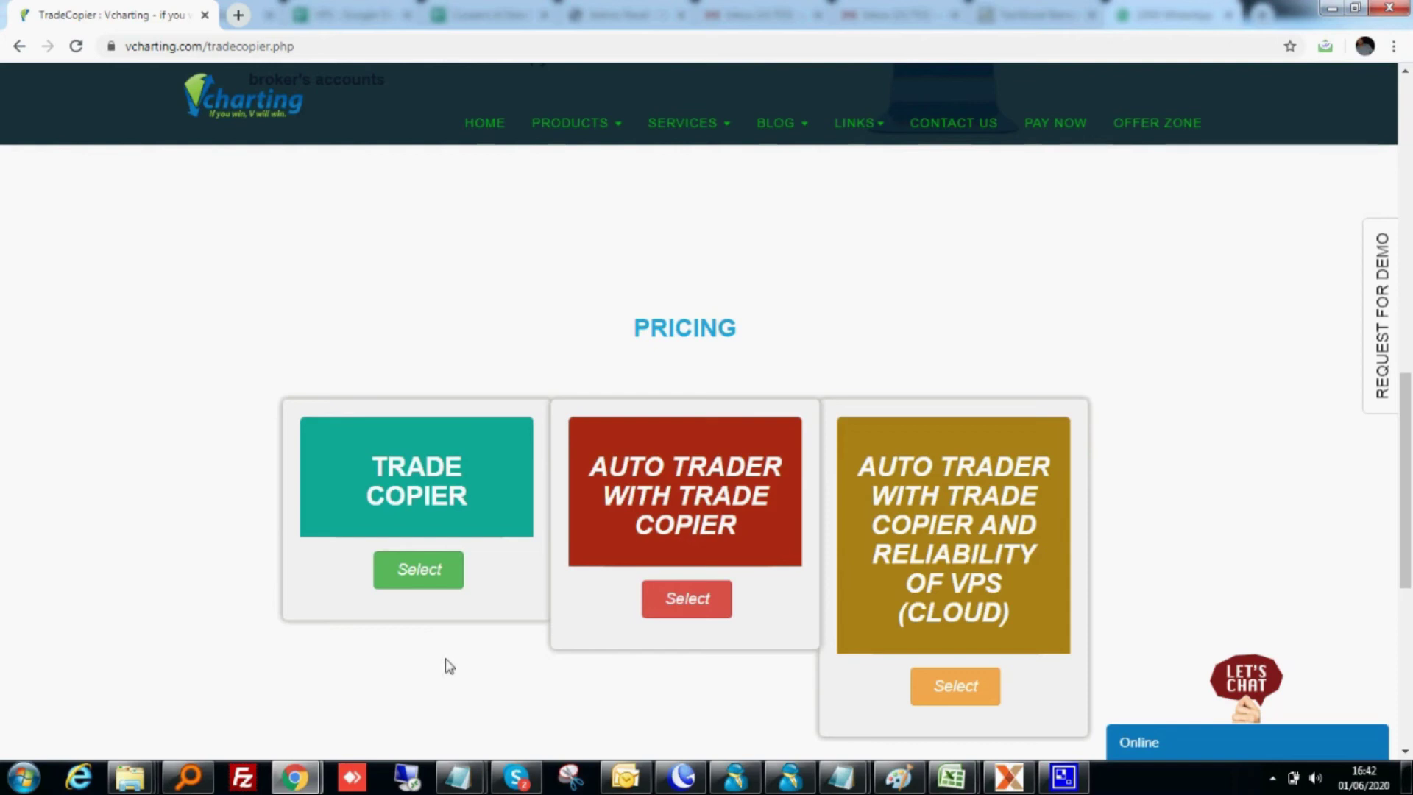
{"action": "left_click", "coordinate": [422, 571]}
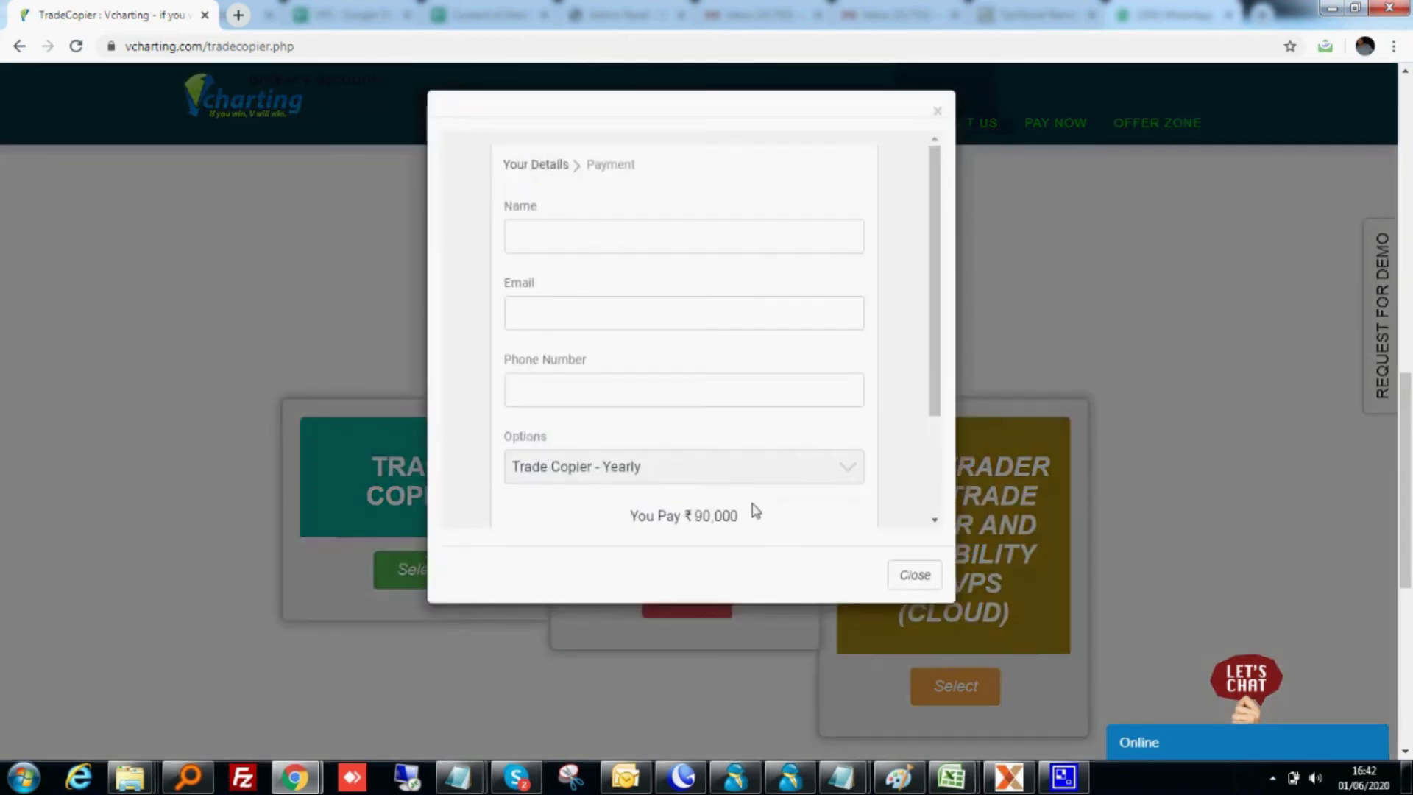
{"action": "left_click", "coordinate": [736, 480]}
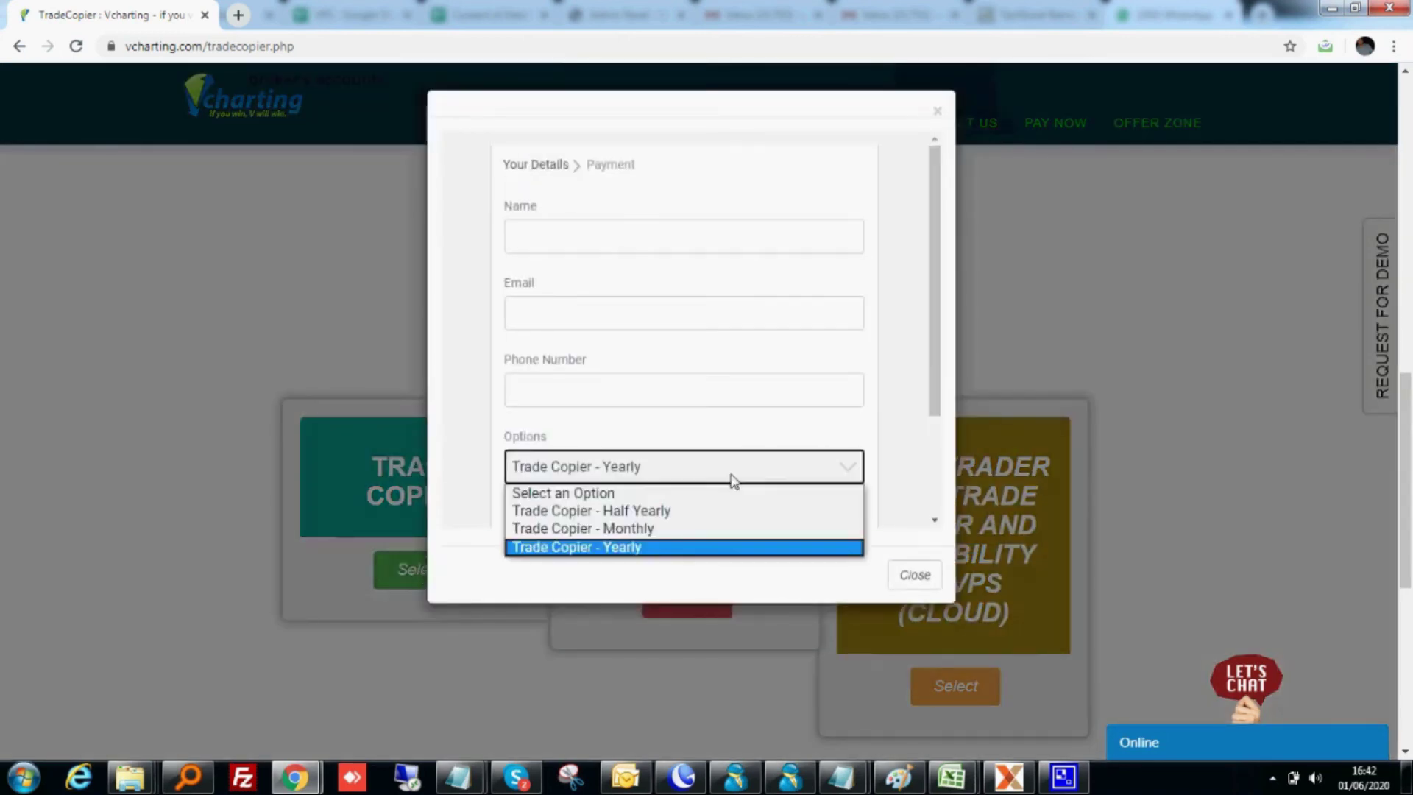
{"action": "left_click", "coordinate": [687, 530]}
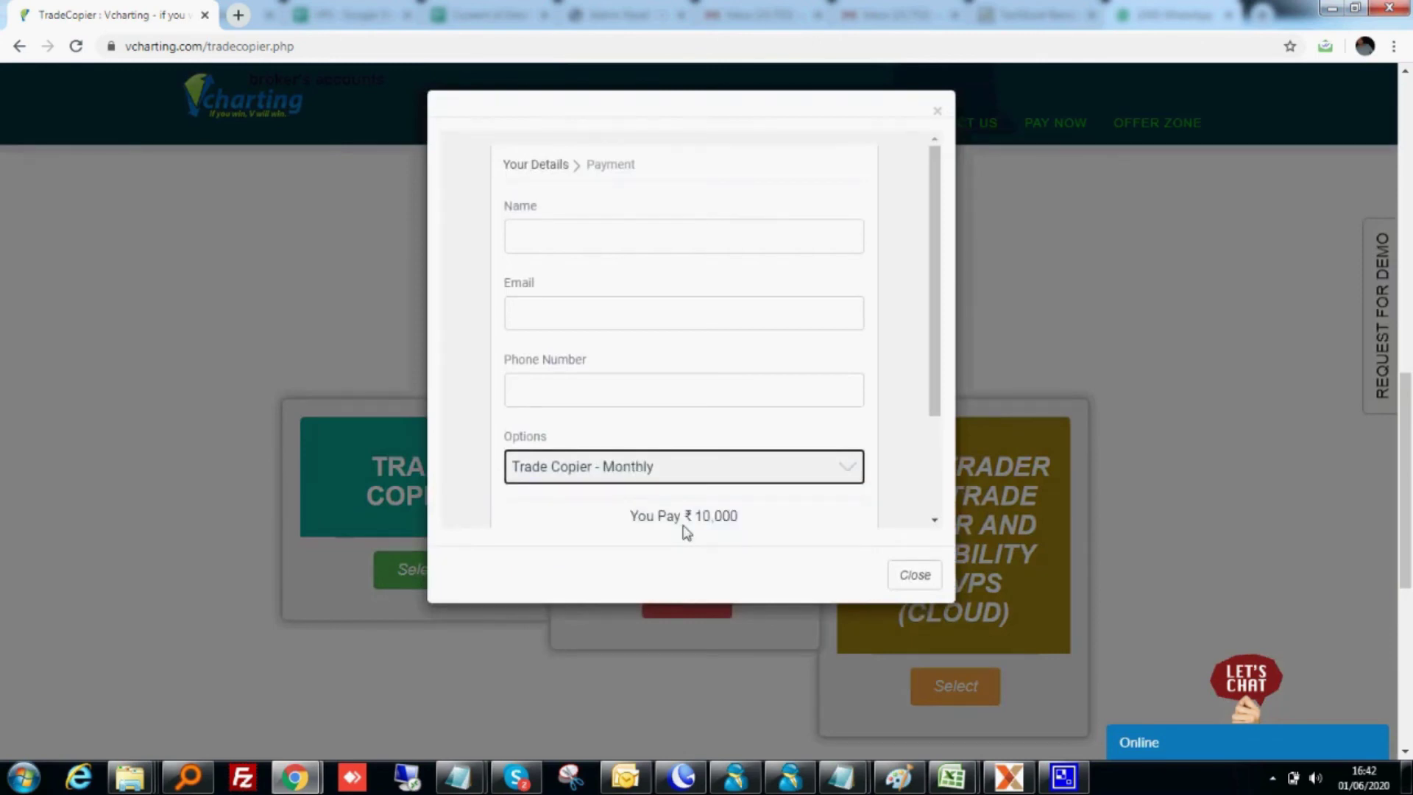
{"action": "left_click", "coordinate": [669, 471]}
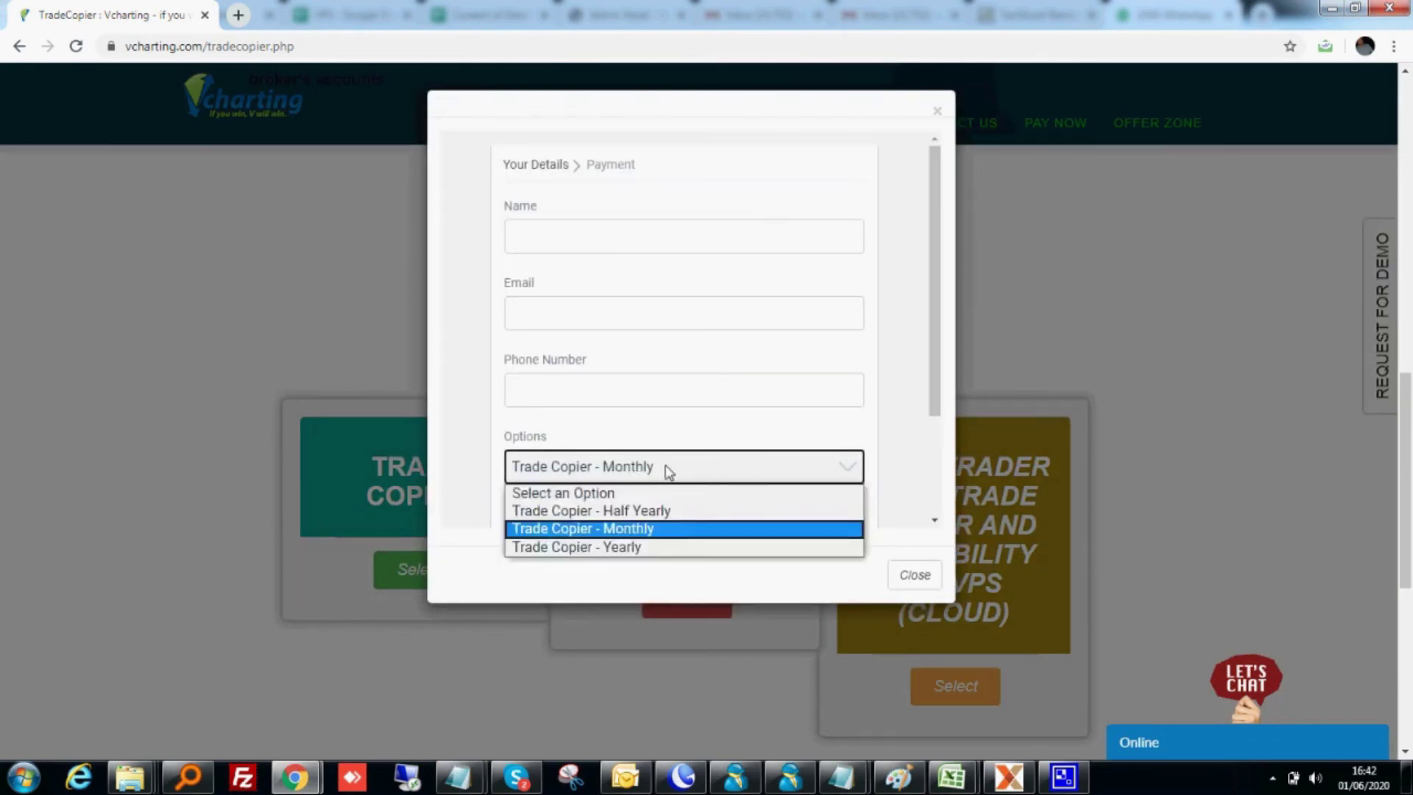
{"action": "left_click", "coordinate": [664, 512]}
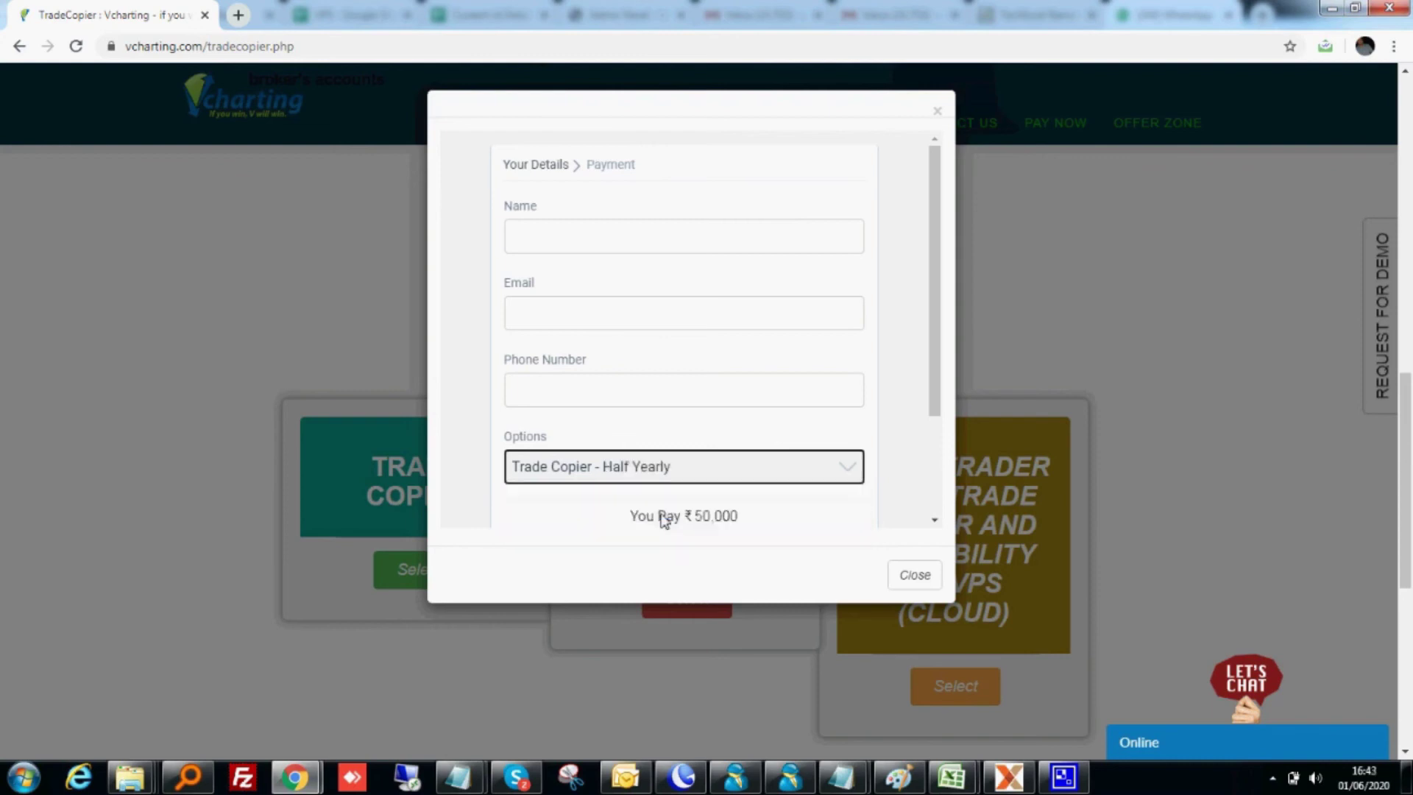
{"action": "left_click", "coordinate": [648, 472]}
{"action": "left_click", "coordinate": [644, 547]}
{"action": "left_click", "coordinate": [911, 575]}
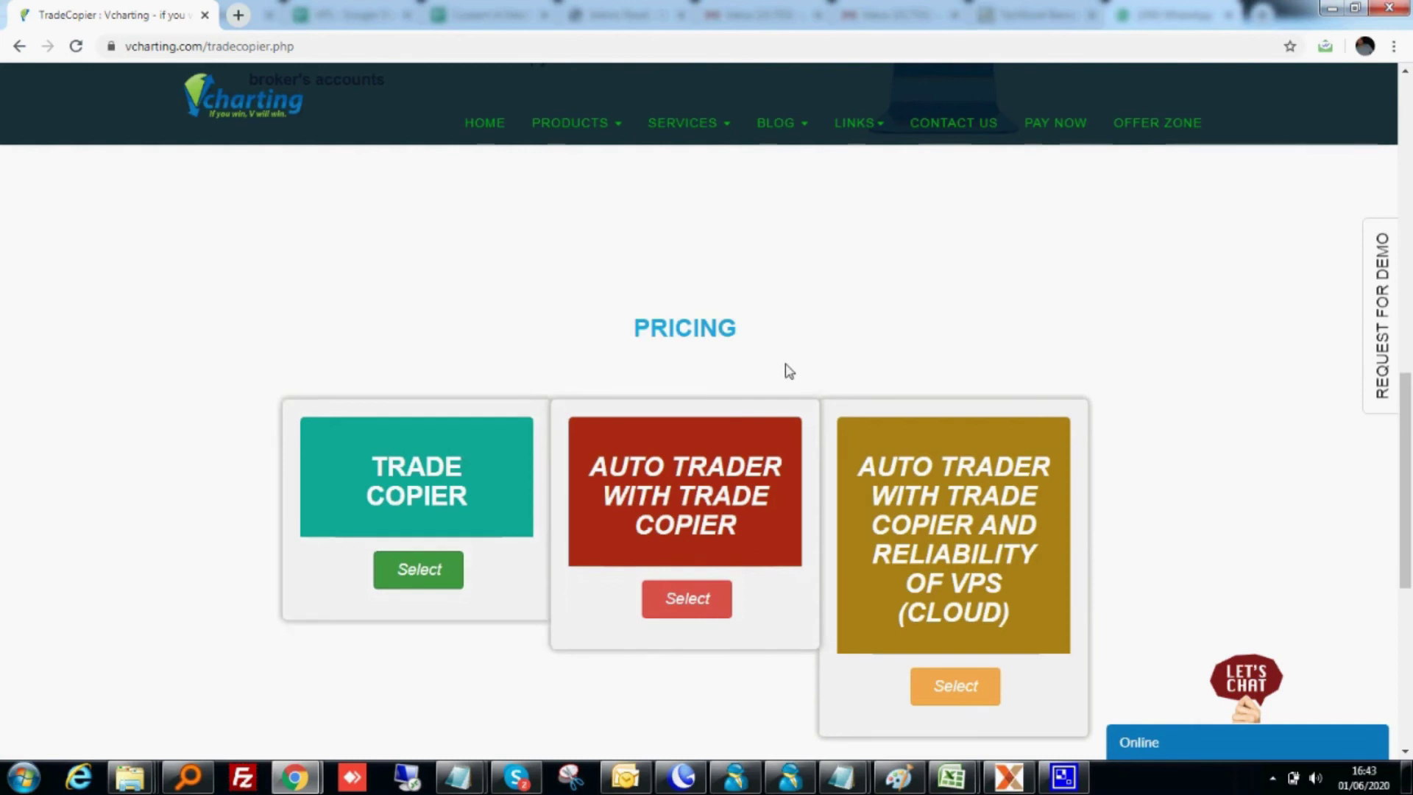
{"action": "left_click", "coordinate": [684, 603]}
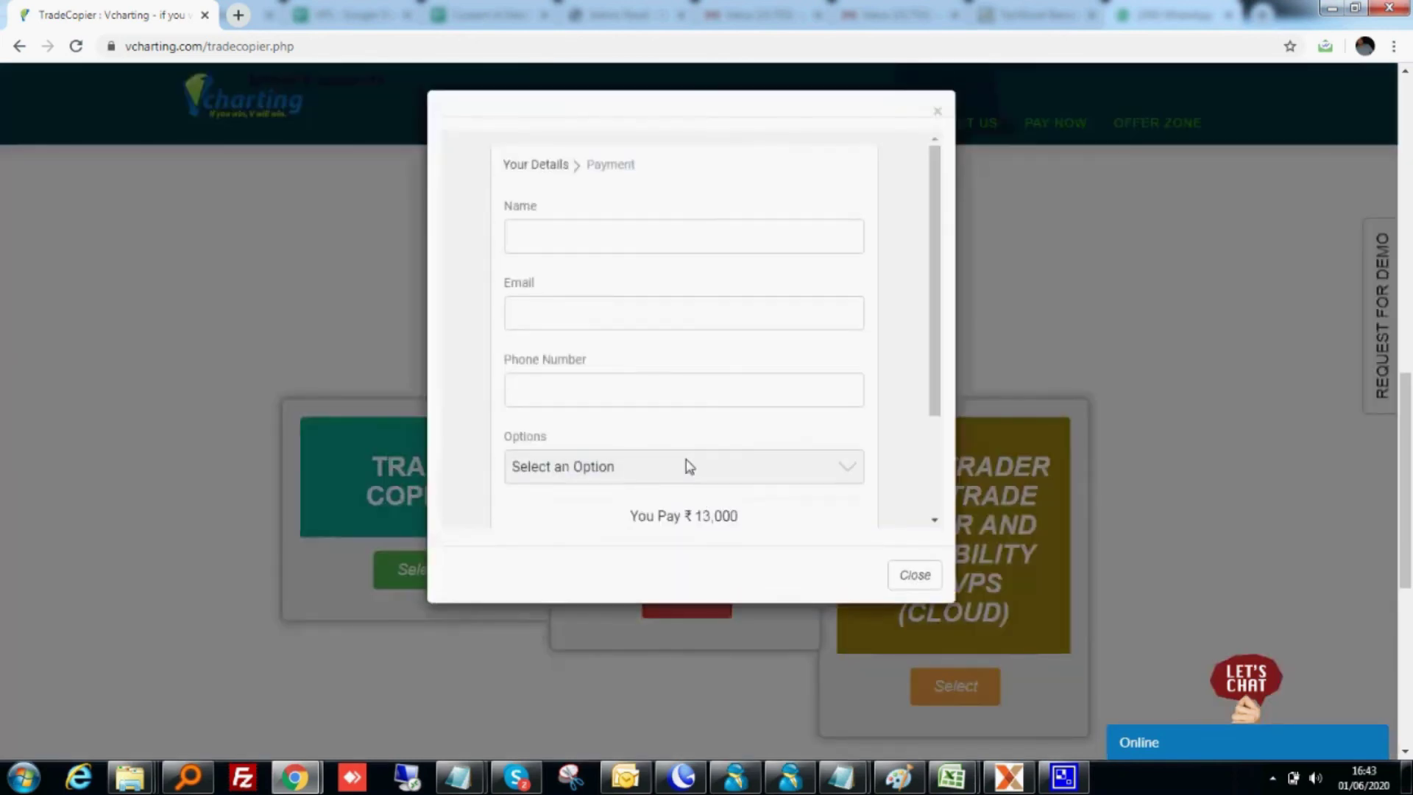
{"action": "left_click", "coordinate": [749, 474]}
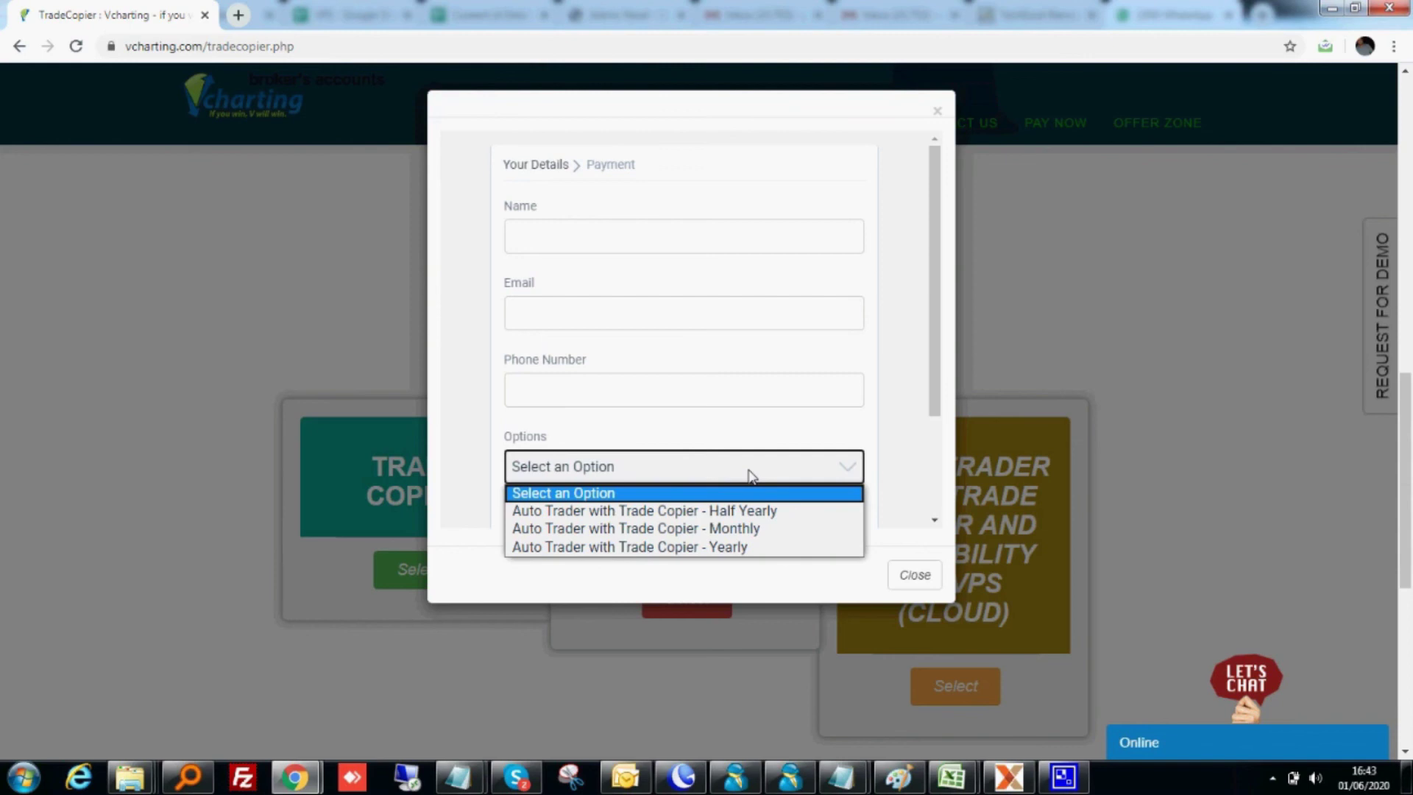
{"action": "left_click", "coordinate": [748, 474]}
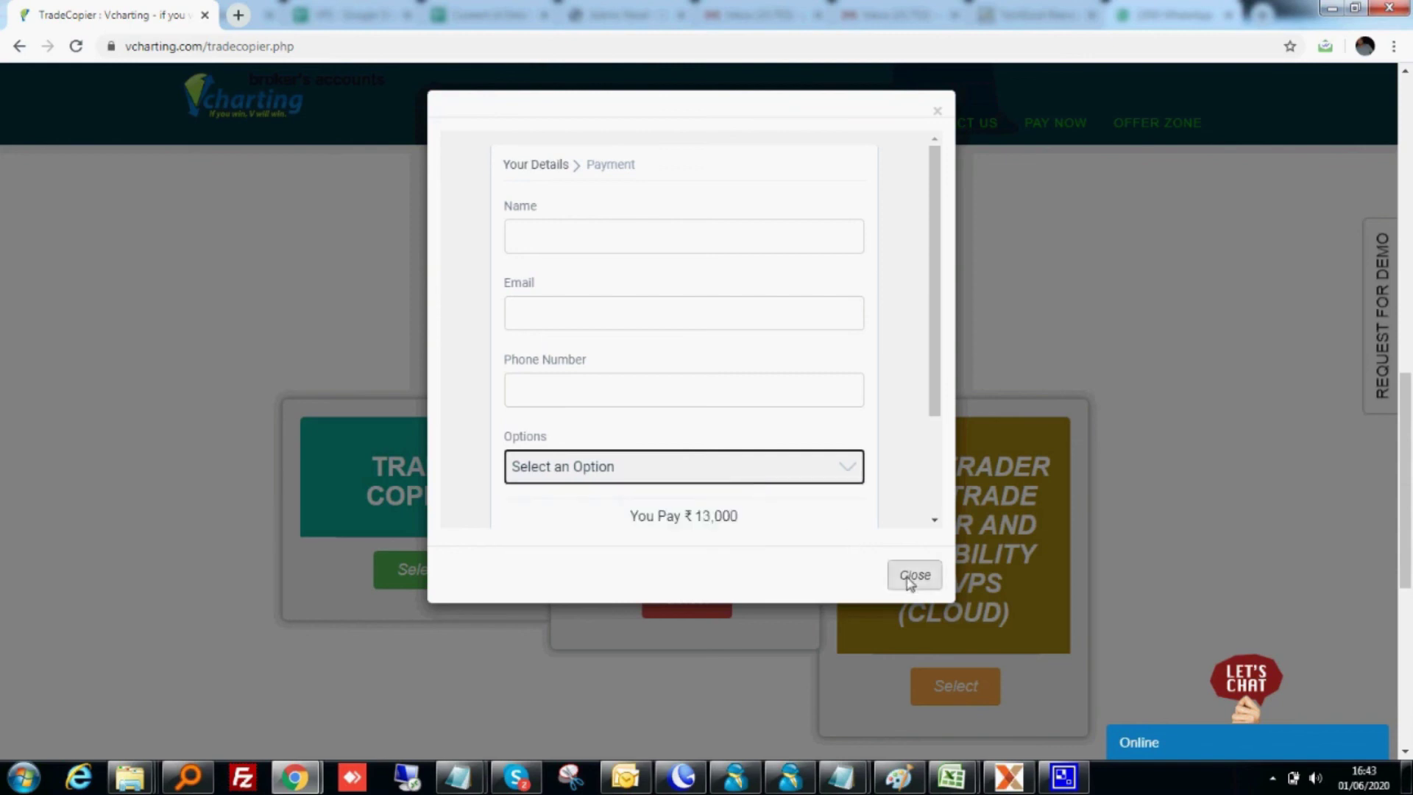
{"action": "left_click", "coordinate": [915, 574]}
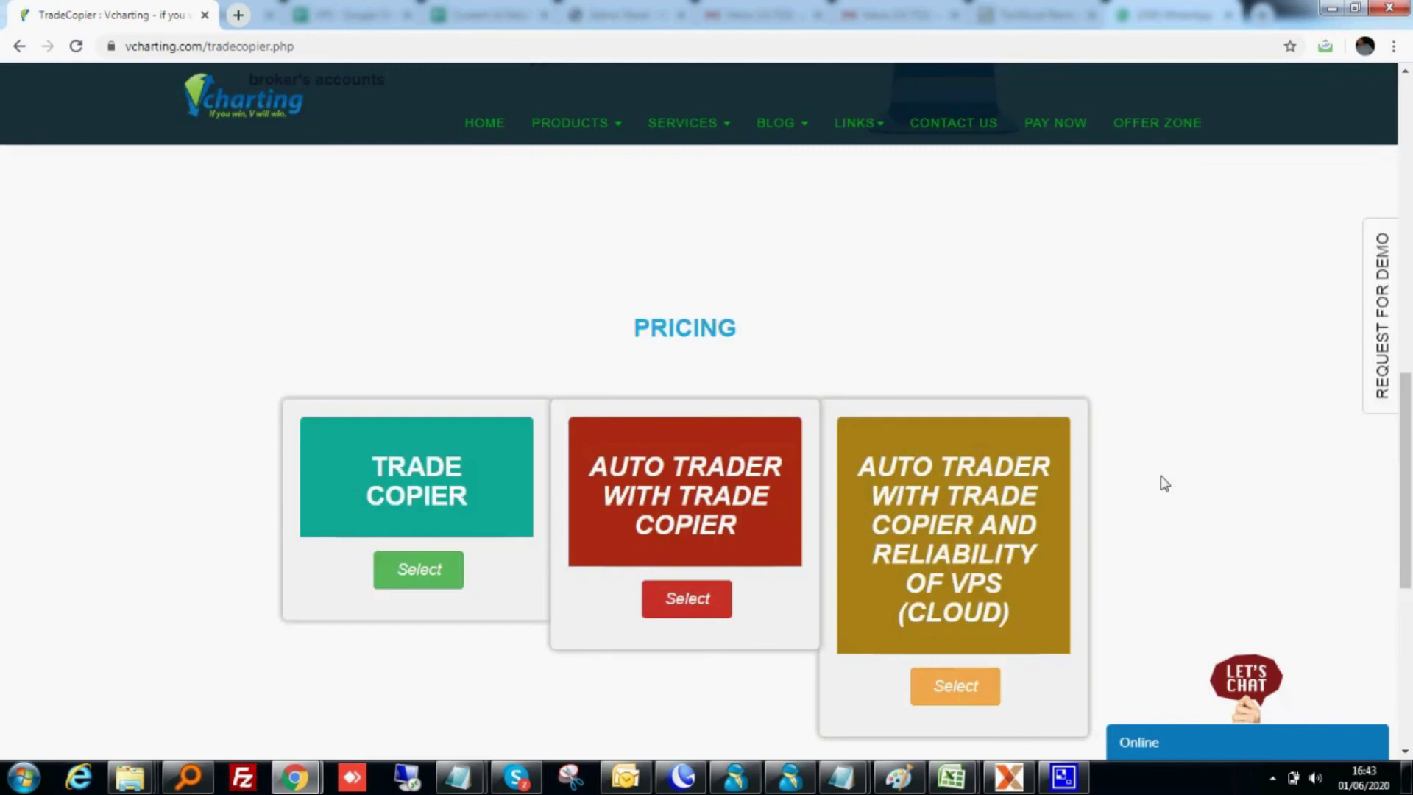